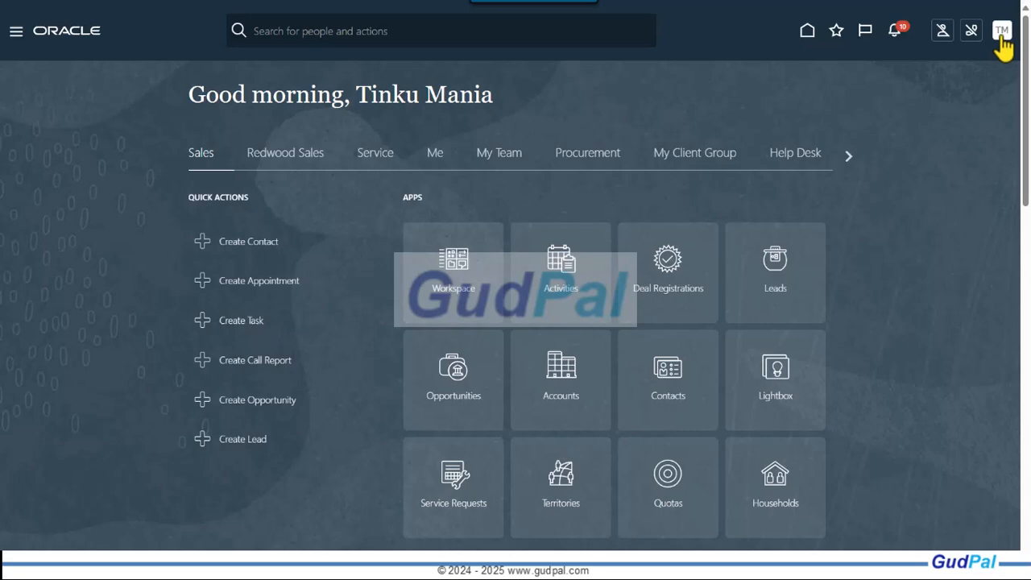
# Look up the release version of the application in its About information
pyautogui.click(1003, 39)
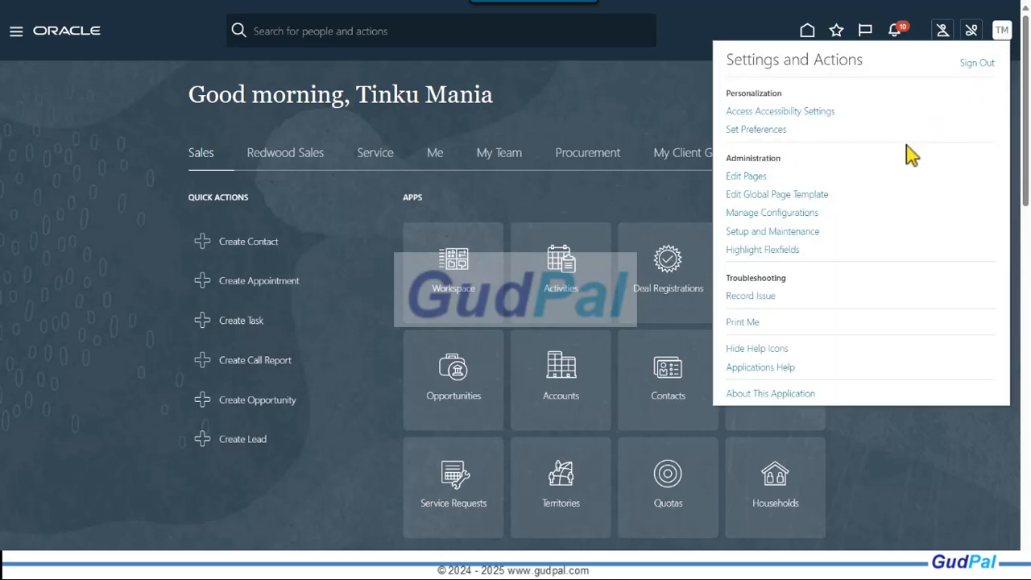
pyautogui.click(797, 395)
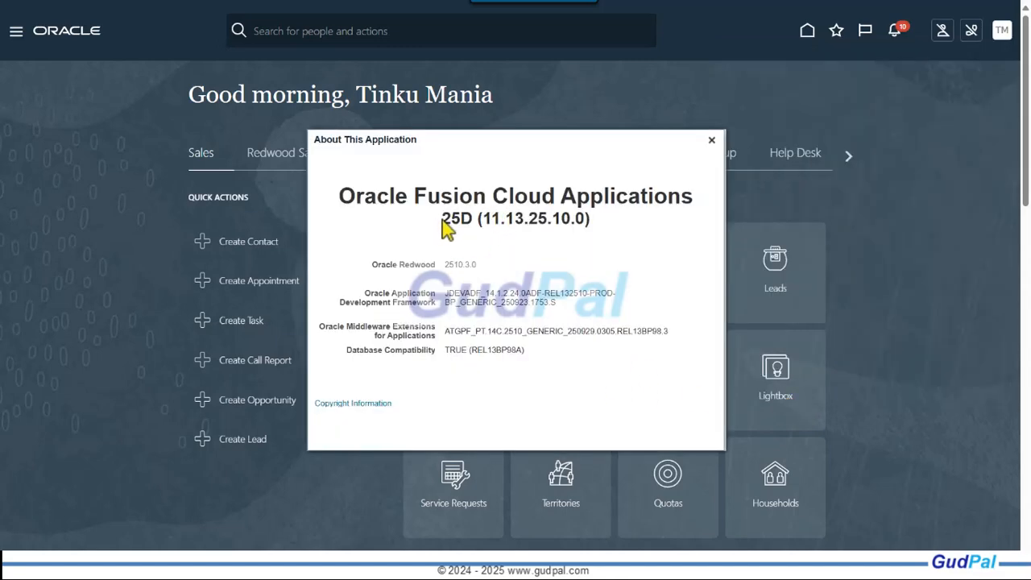
pyautogui.moveTo(443, 219); pyautogui.dragTo(473, 219)
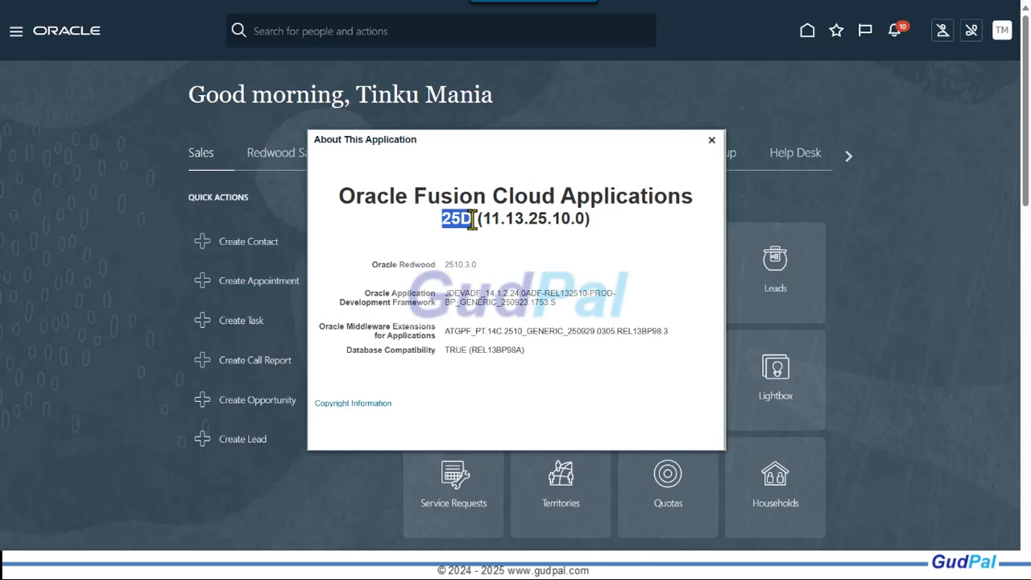
pyautogui.click(616, 232)
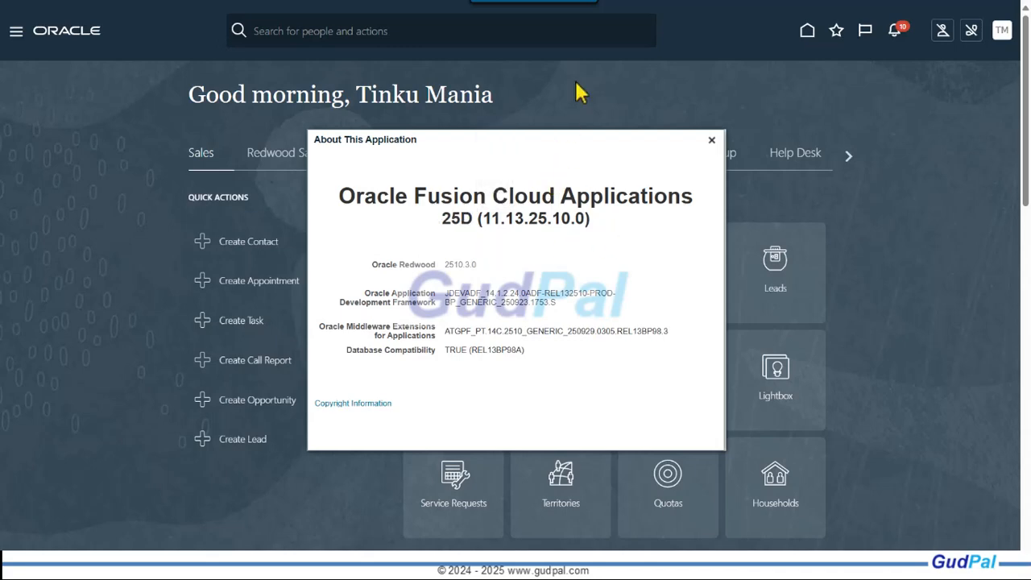
pyautogui.click(713, 142)
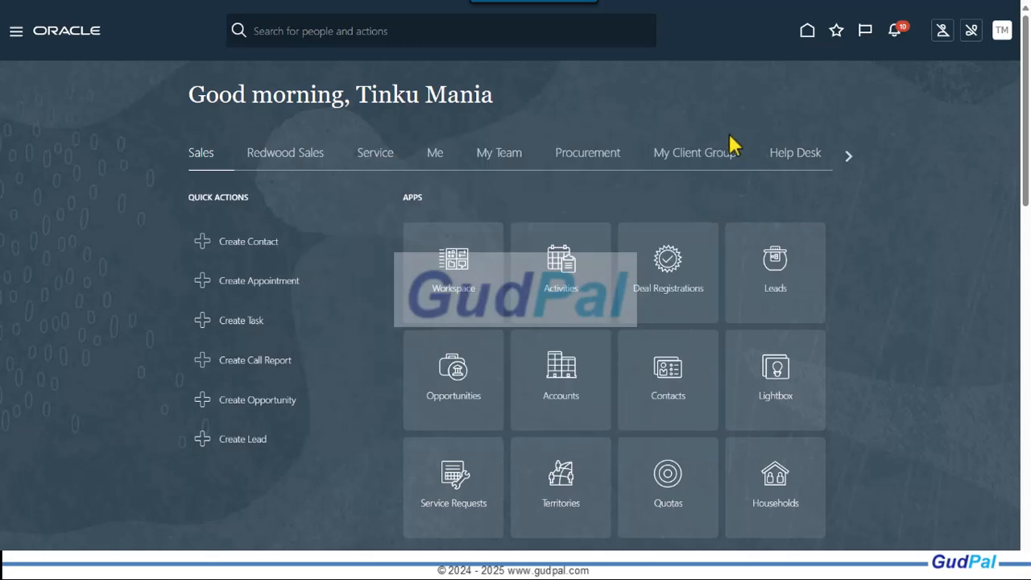
# Open the deep links area of AI Agent Studio and start a new deep link
pyautogui.click(16, 34)
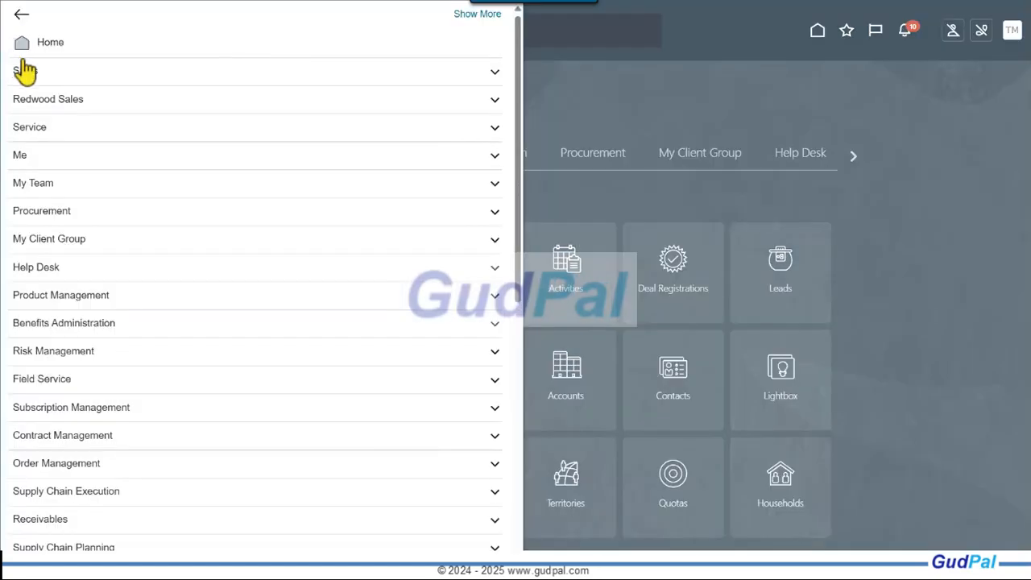
pyautogui.scroll(-5, 137, 360)
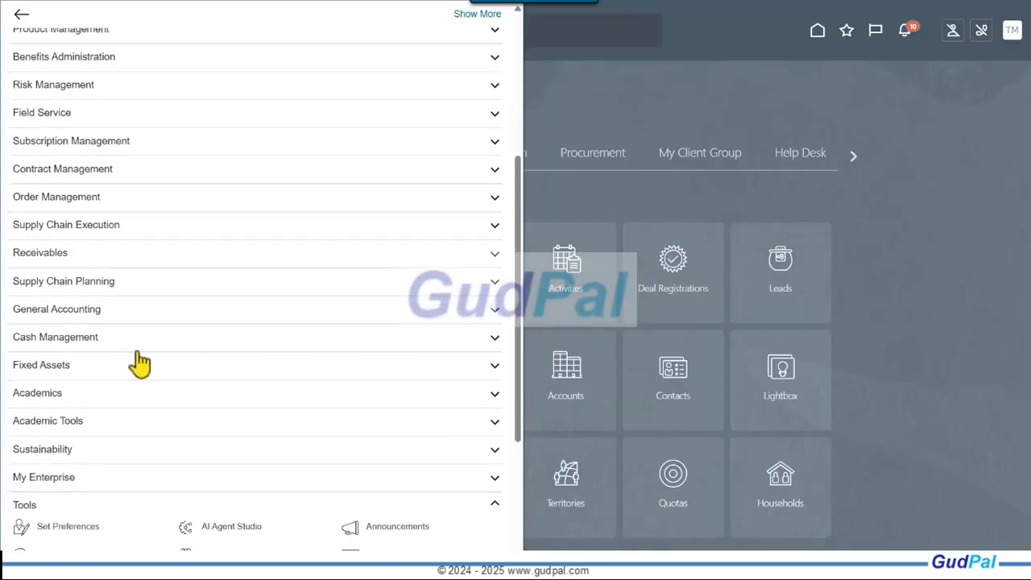
pyautogui.scroll(-2, 291, 439)
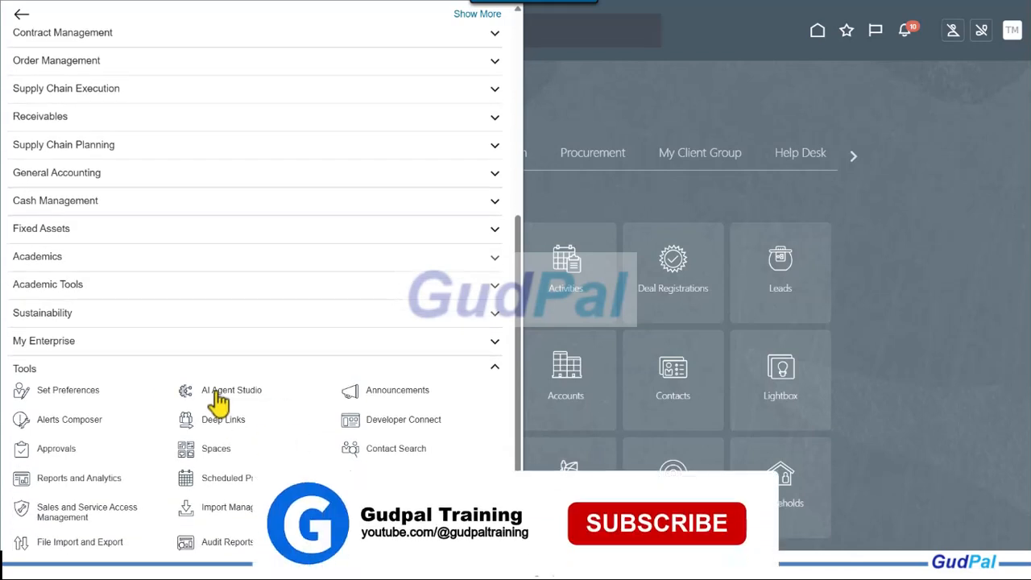
pyautogui.click(219, 396)
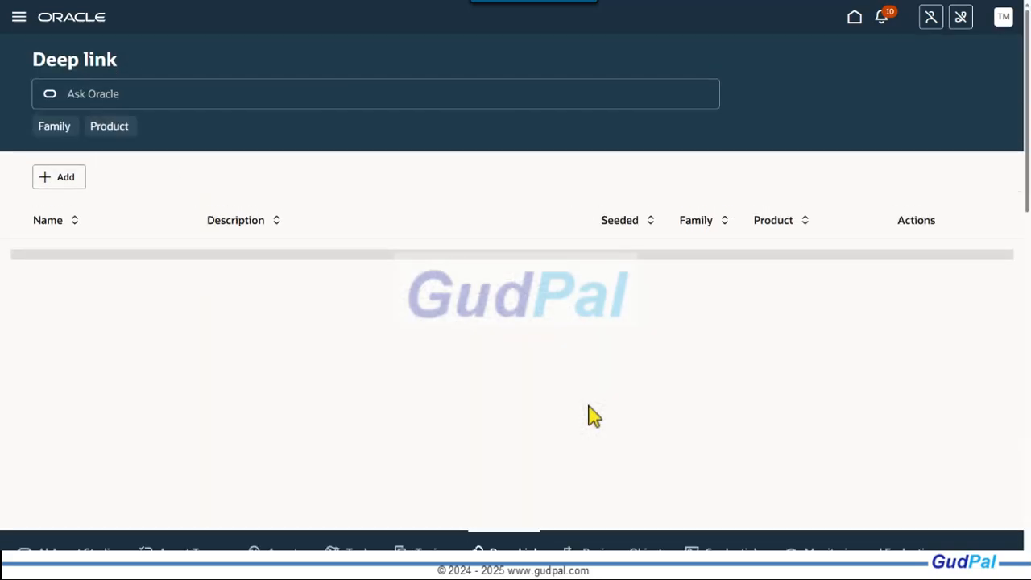
pyautogui.click(59, 182)
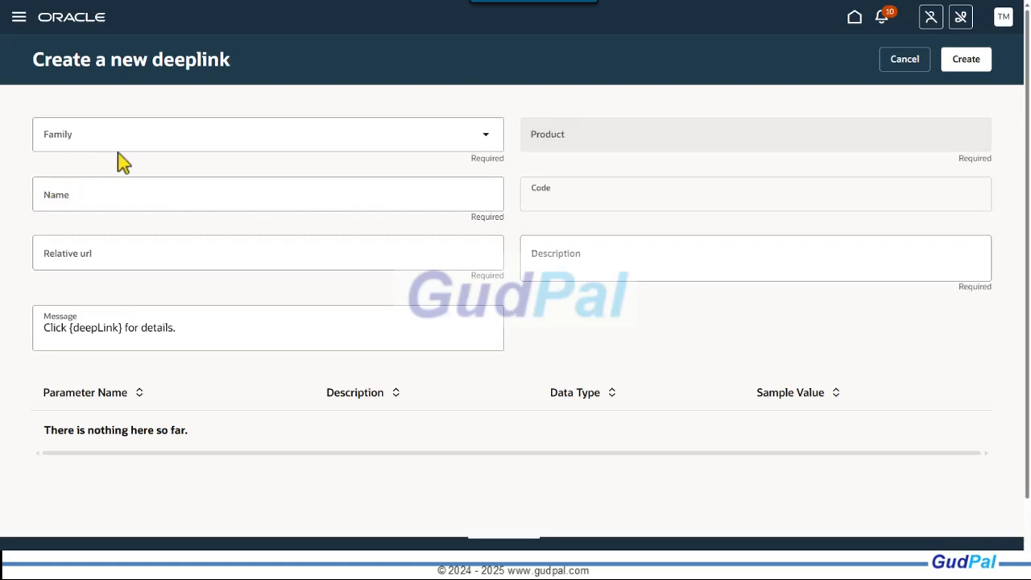
# Set the deep link's family to PRC and its product to Self Service Procurement
pyautogui.click(131, 140)
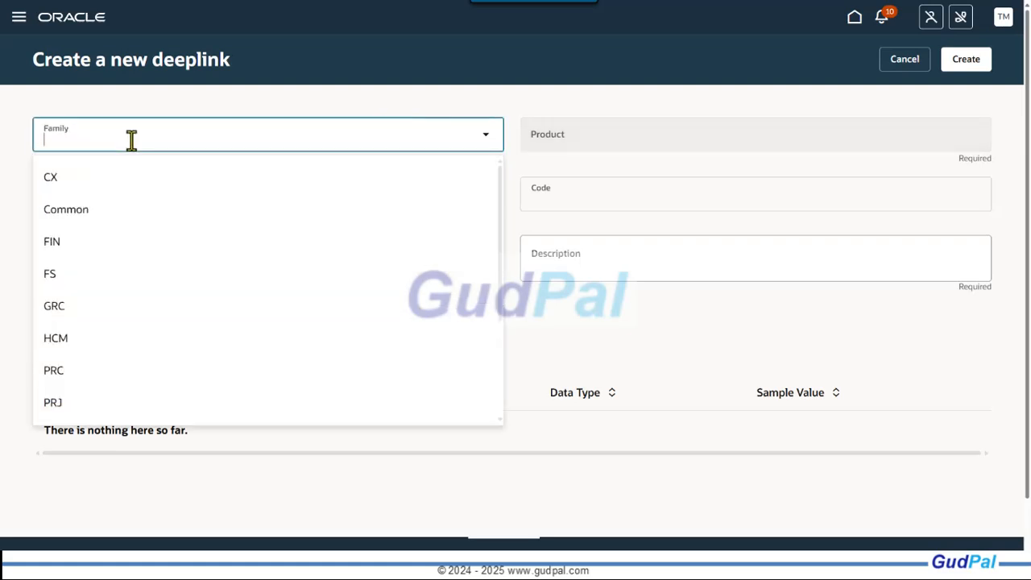
pyautogui.click(95, 372)
pyautogui.click(564, 139)
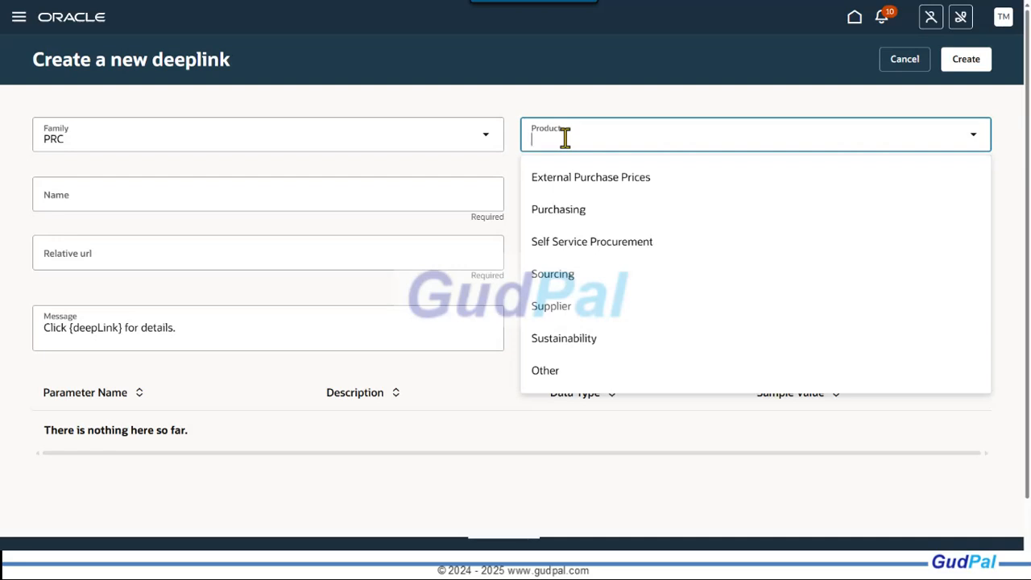
pyautogui.click(568, 239)
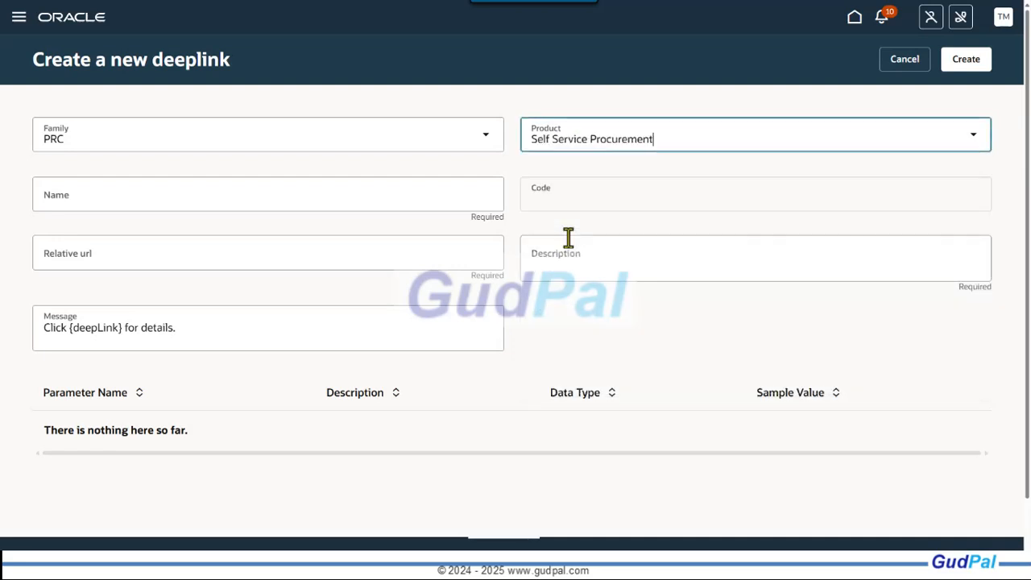
# Name the deep link "XY Requisition Status Advisor Deep Link"
pyautogui.click(67, 202)
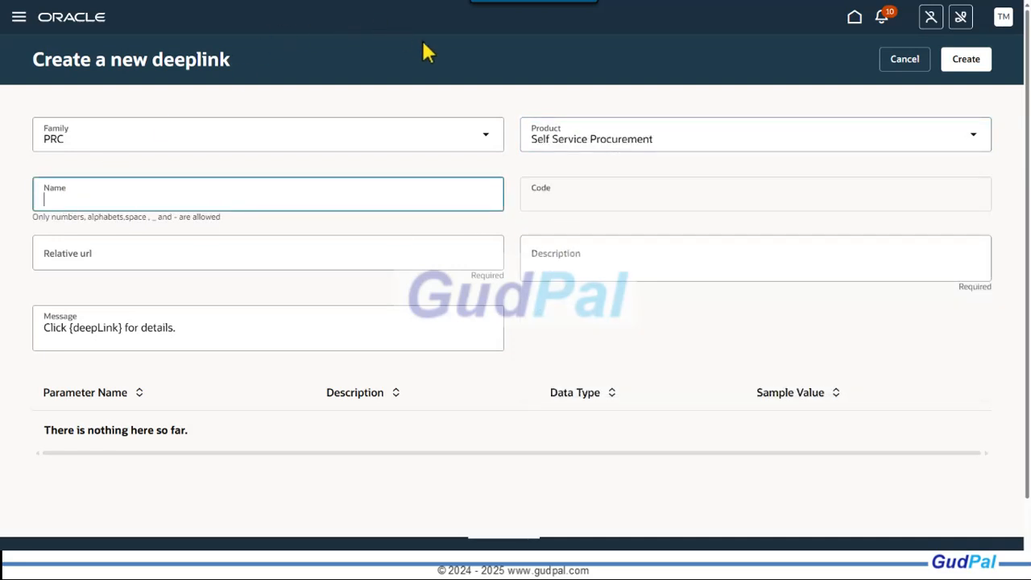
pyautogui.click(559, 63)
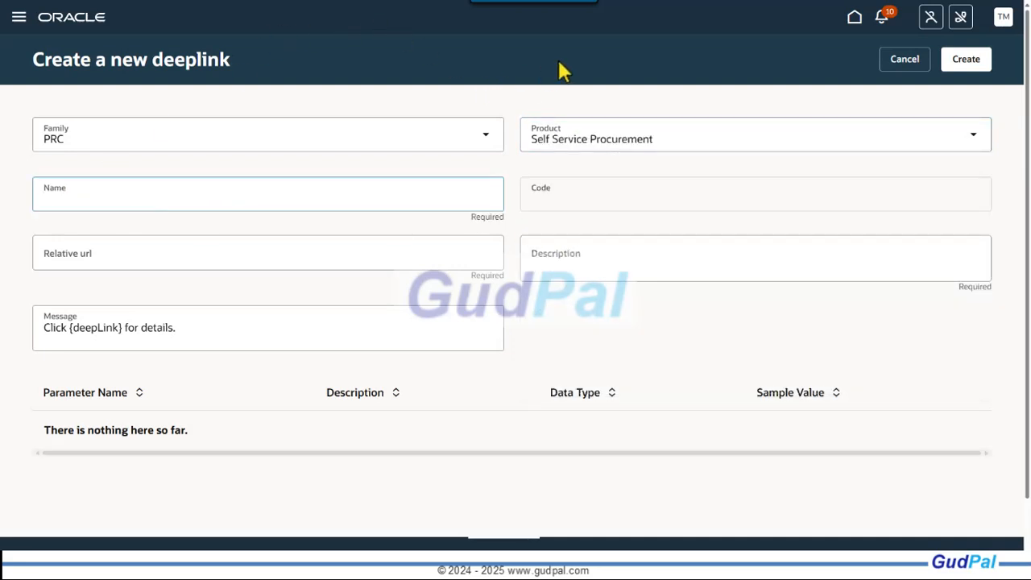
pyautogui.click(163, 196)
pyautogui.write('XY Requisition Status Advisor Deep Link')
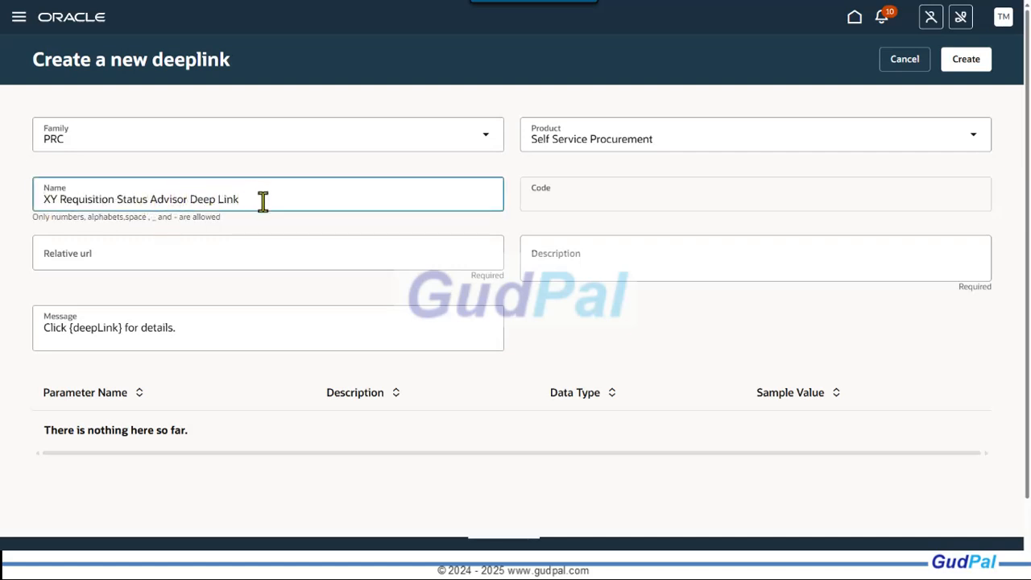
pyautogui.press('Tab')
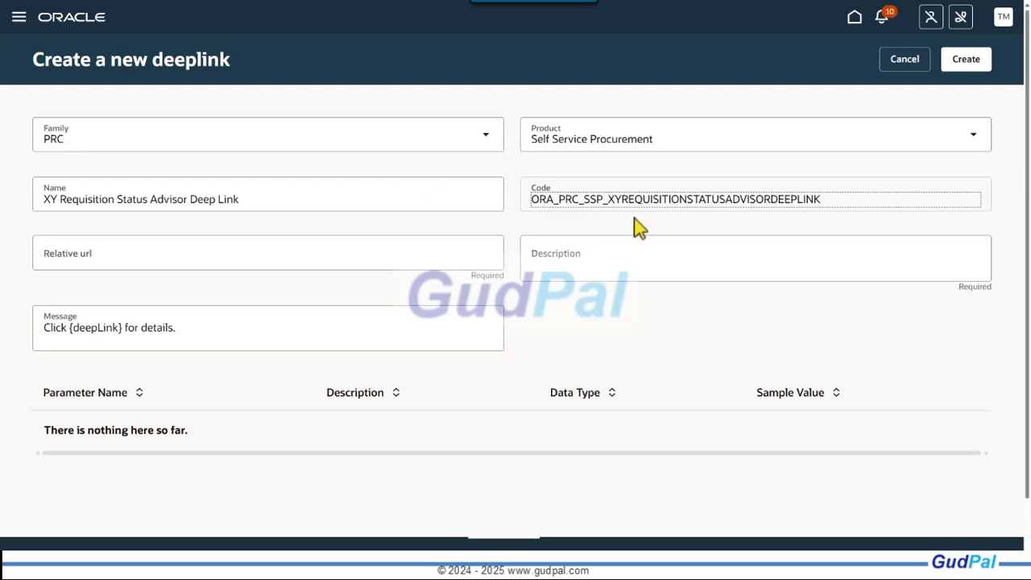
# Copy the relative URL ending in requisitiondetails?requisitionHeaderId={RequisitionHeaderId} from the Notepad++ notes into the deep link's relative URL
pyautogui.click(100, 251)
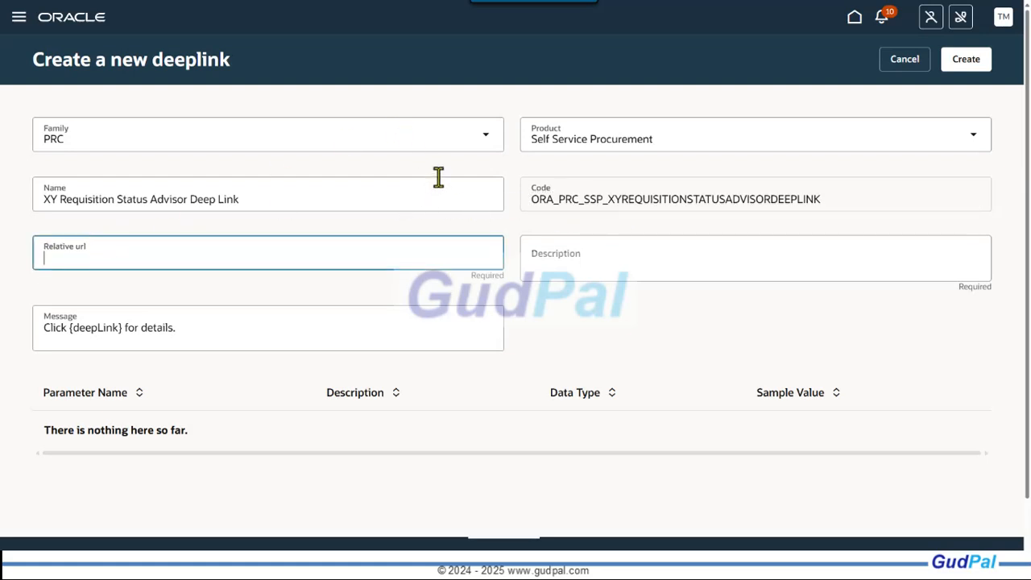
pyautogui.hotkey('alt', 'Tab')
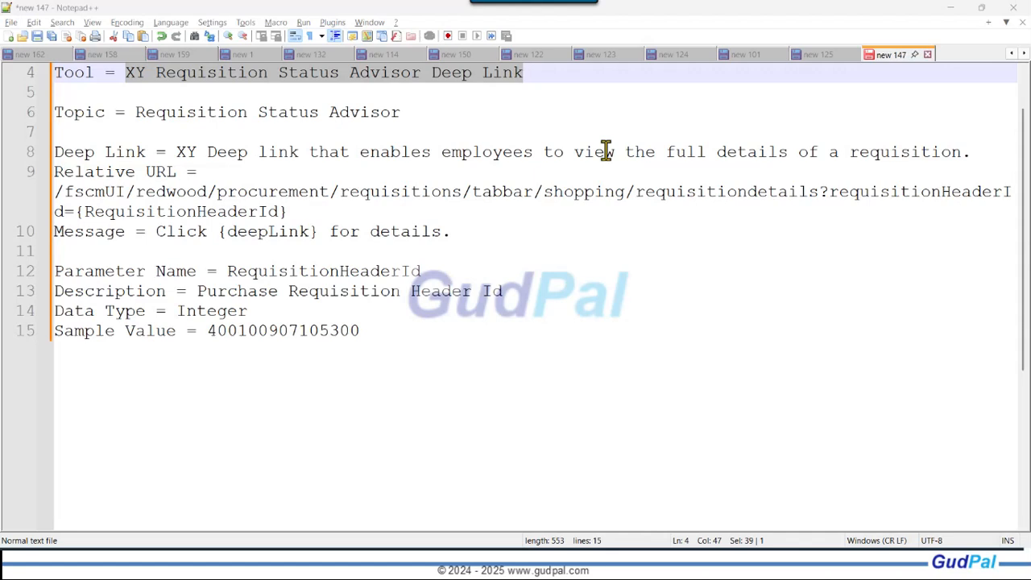
pyautogui.moveTo(59, 193); pyautogui.dragTo(287, 218)
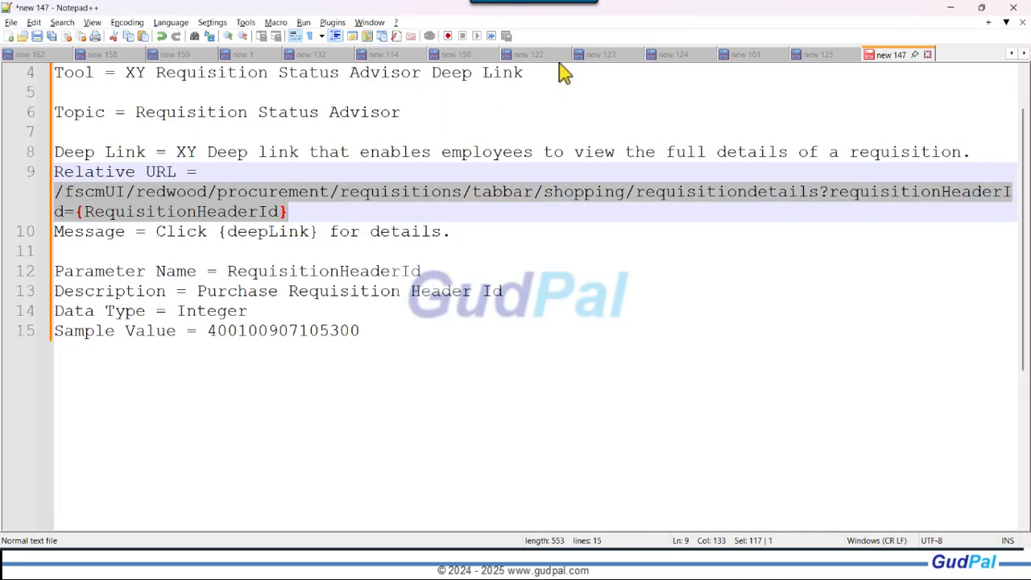
pyautogui.hotkey('alt', 'Tab')
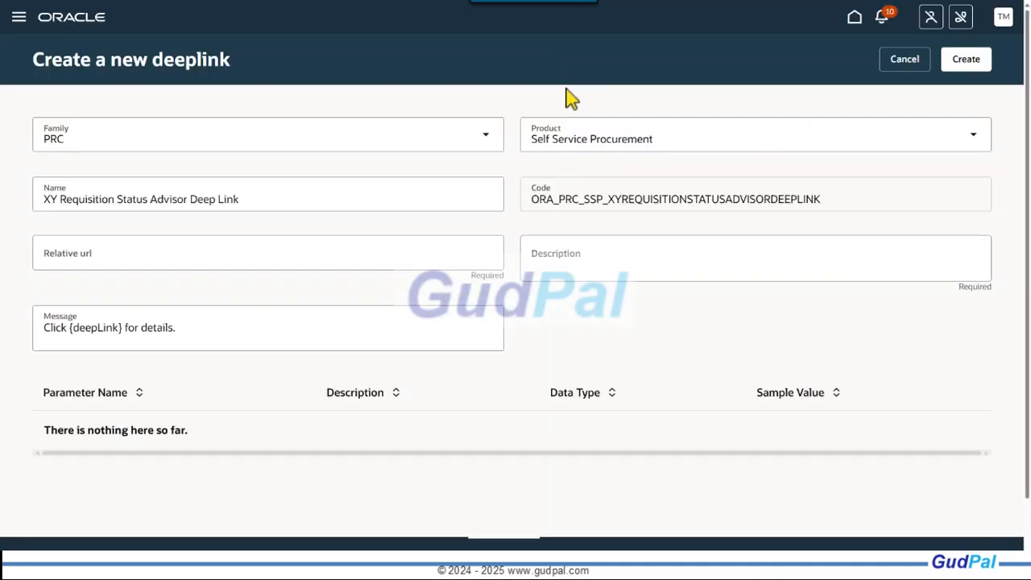
pyautogui.click(87, 264)
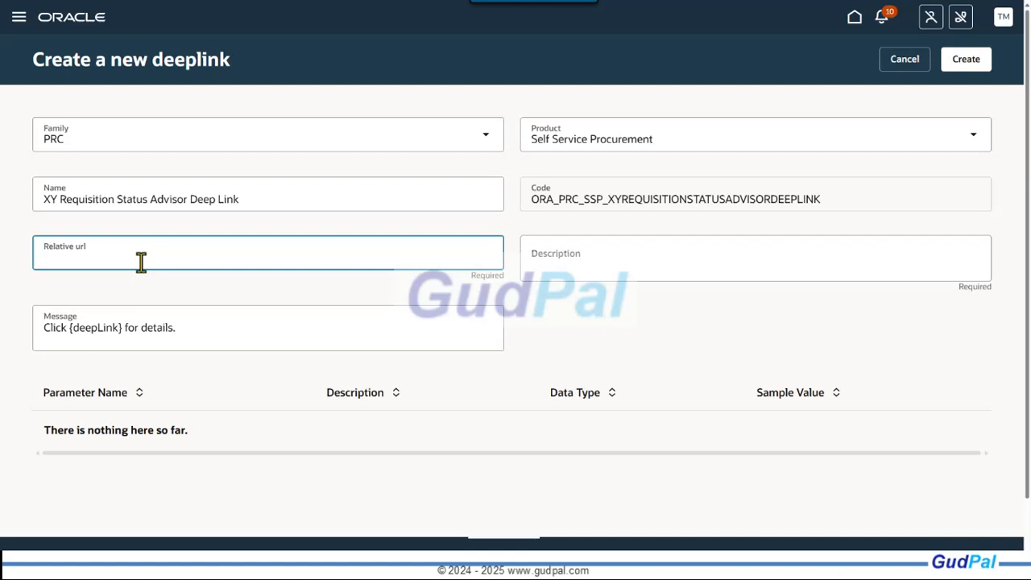
pyautogui.hotkey('ctrl', 'v')
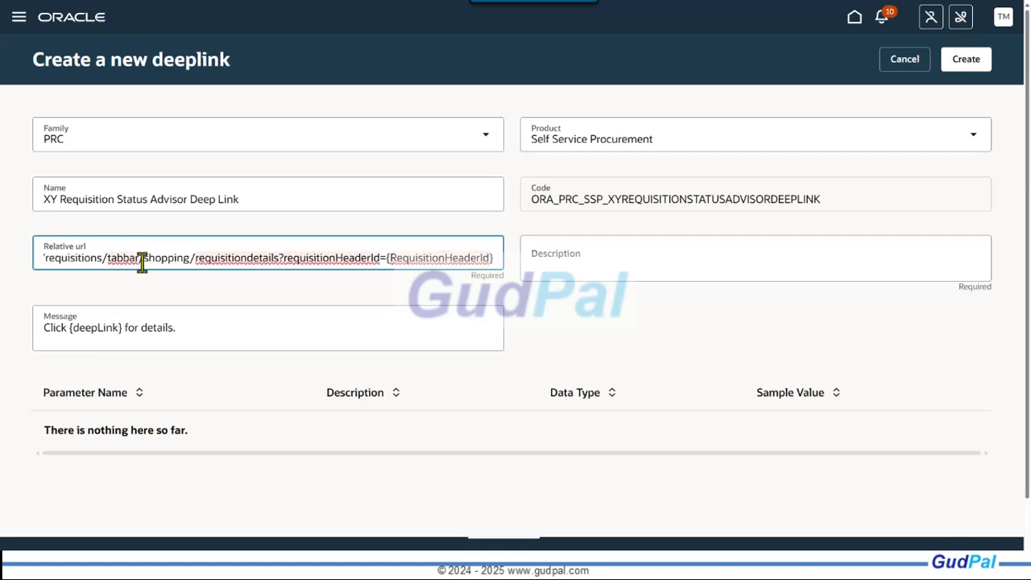
pyautogui.press('Tab')
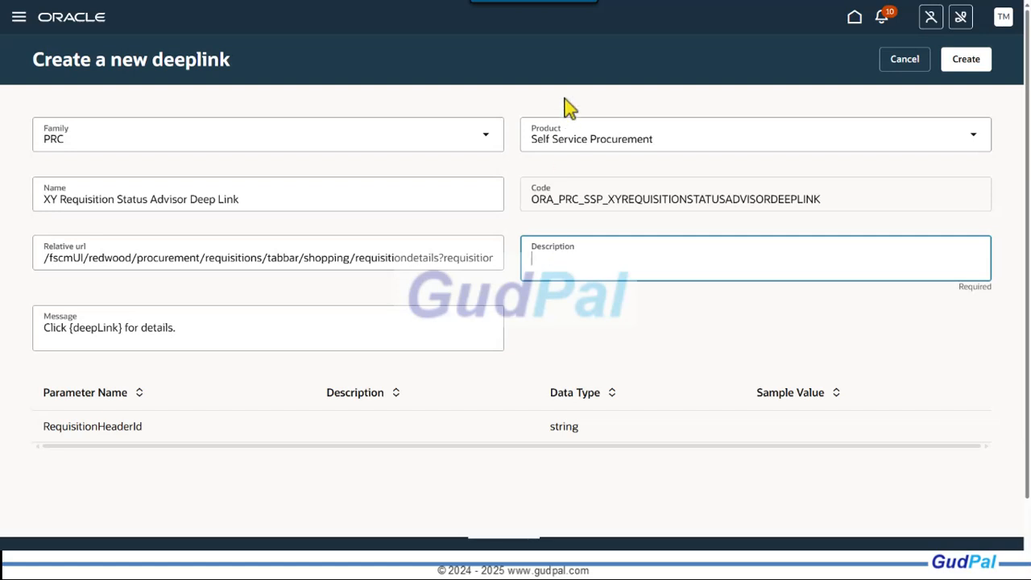
# Enter the deep link description "XY Deep link that enables employees to view the full details of a requisition."
pyautogui.click(554, 67)
pyautogui.click(554, 259)
pyautogui.write('XY Deep link that enables employees to view the full details of a requisition.')
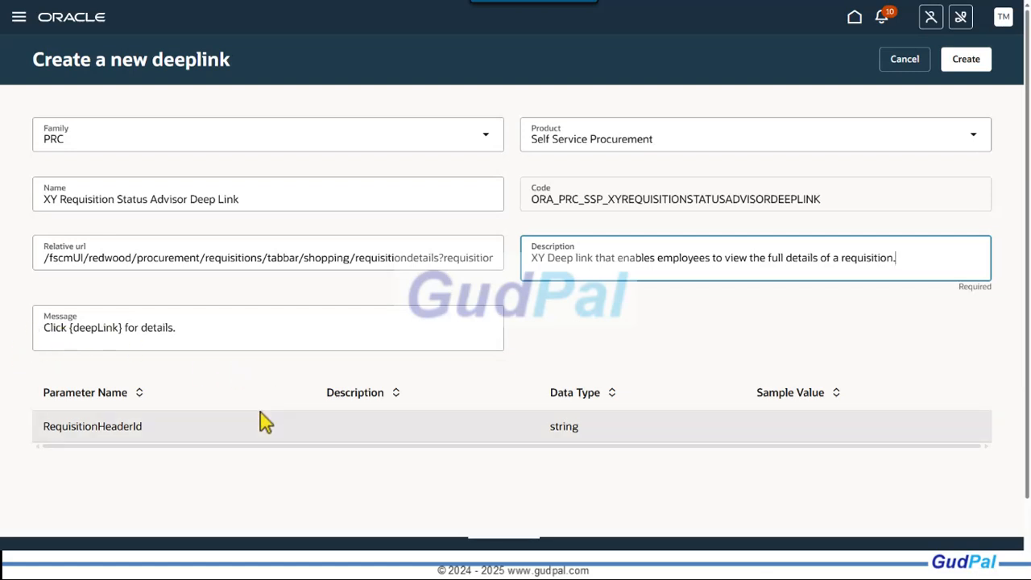
pyautogui.press('Tab')
pyautogui.press('Tab')
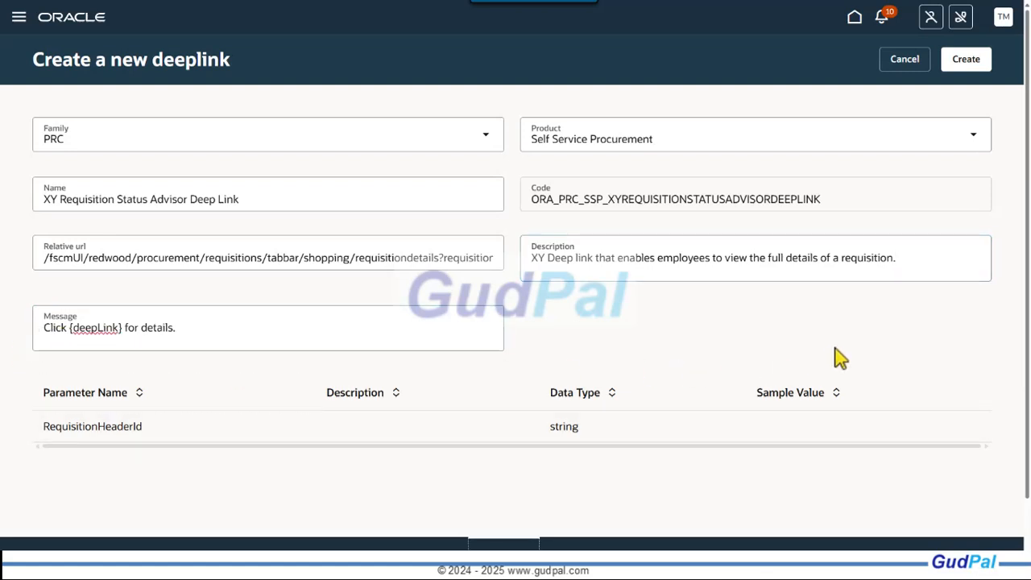
# Review the relative URL and the RequisitionHeaderId parameter, and try to create the deep link without the parameter's description and sample value
pyautogui.scroll(-1, 837, 358)
pyautogui.scroll(1, 837, 358)
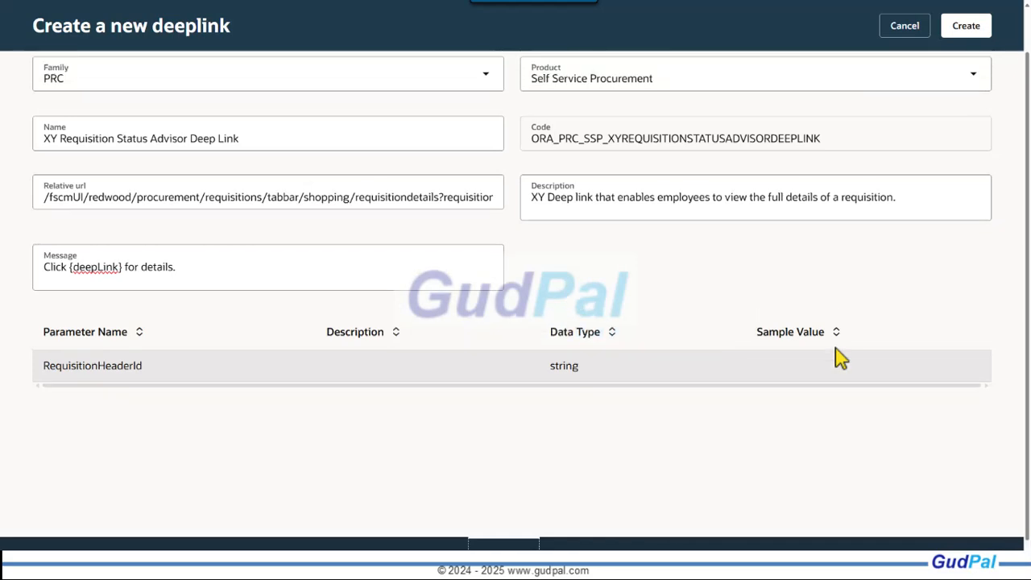
pyautogui.click(439, 261)
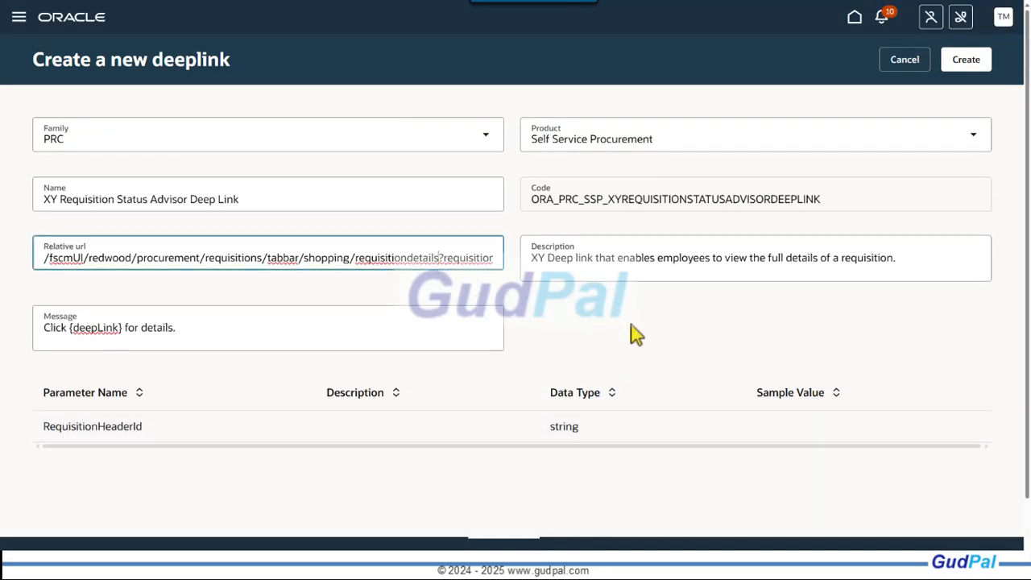
pyautogui.press('Tab')
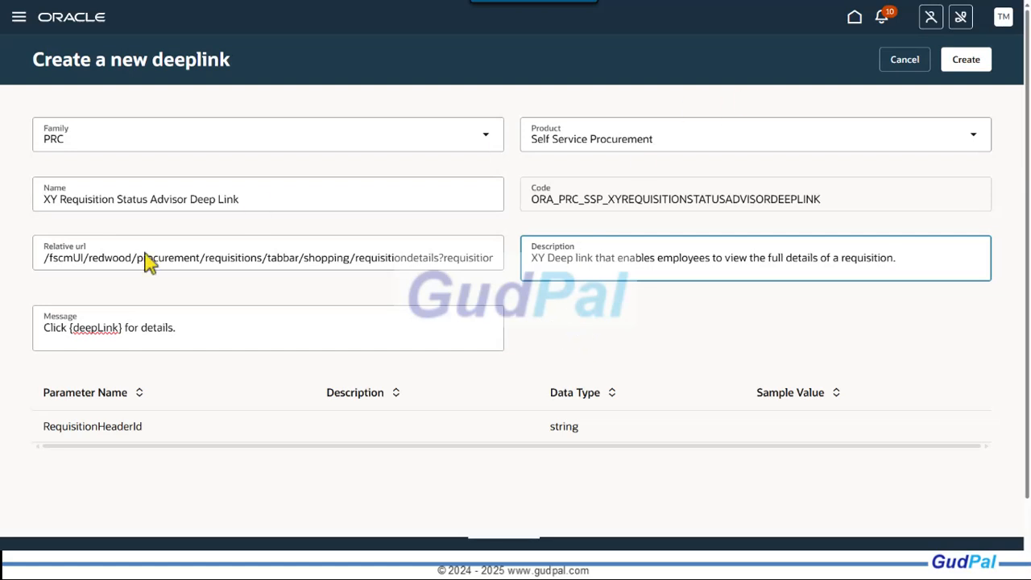
pyautogui.click(135, 428)
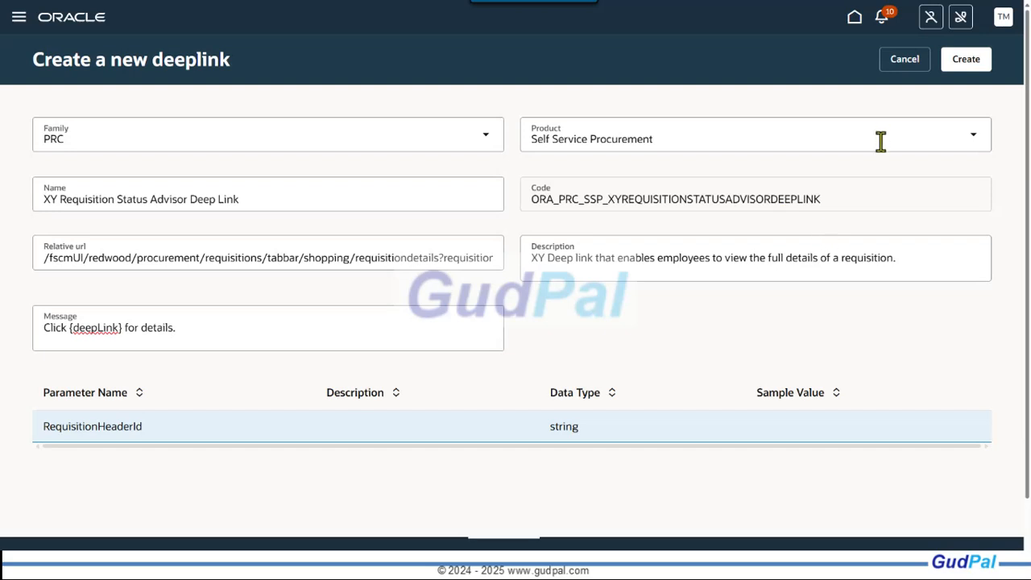
pyautogui.click(967, 61)
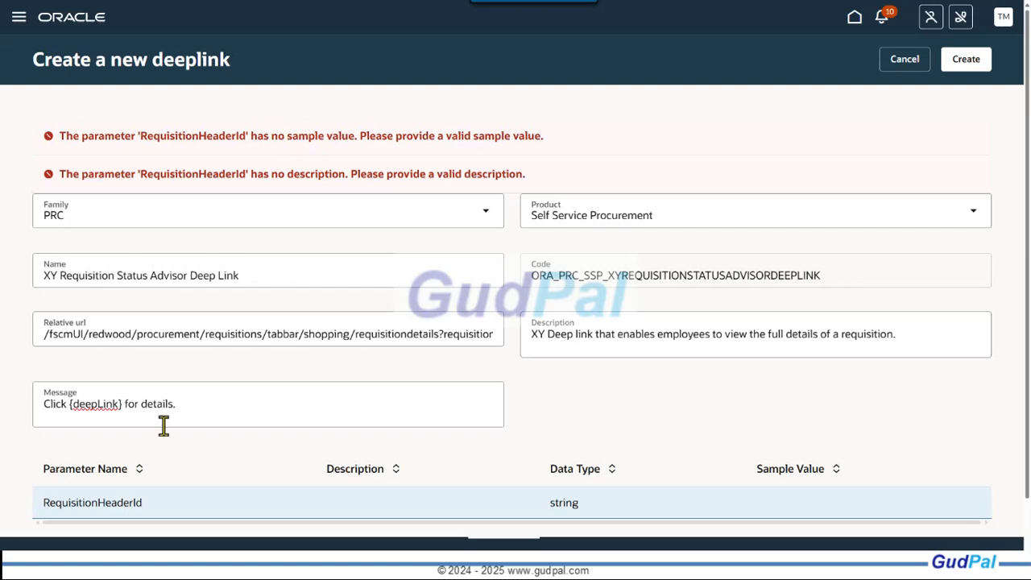
pyautogui.scroll(-1, 255, 419)
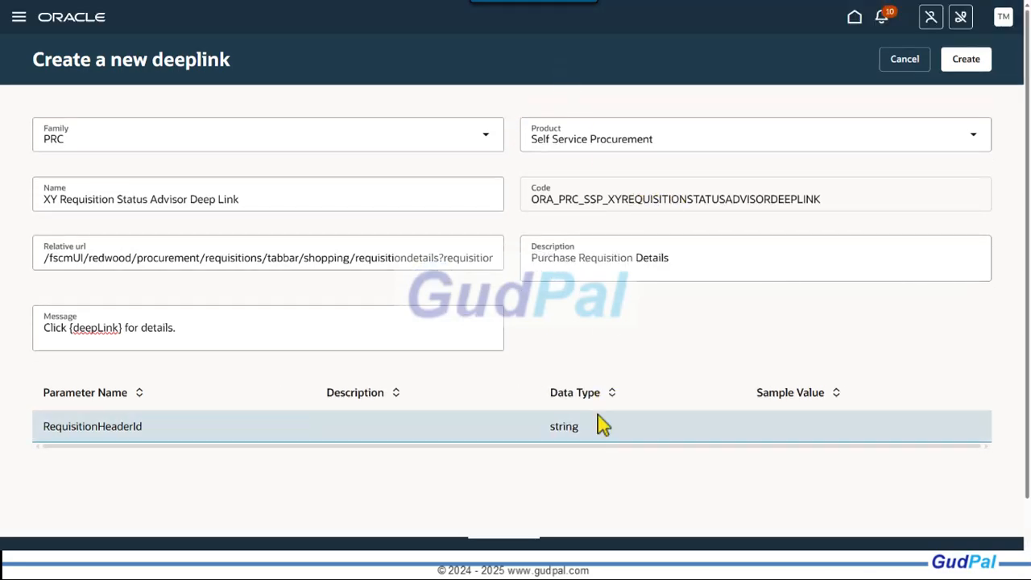
# Set the data type of the RequisitionHeaderId parameter to Integer
pyautogui.click(592, 435)
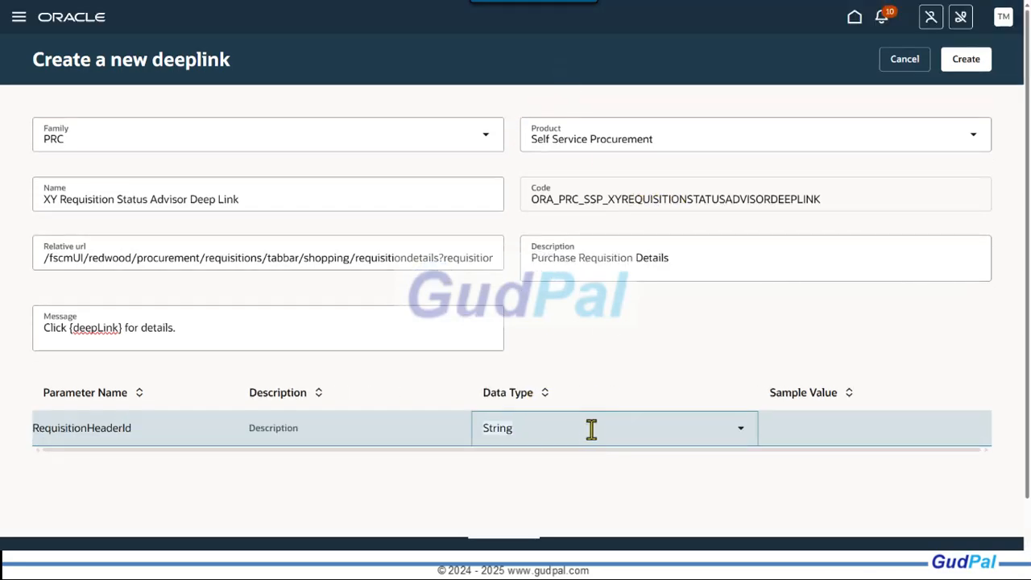
pyautogui.click(742, 432)
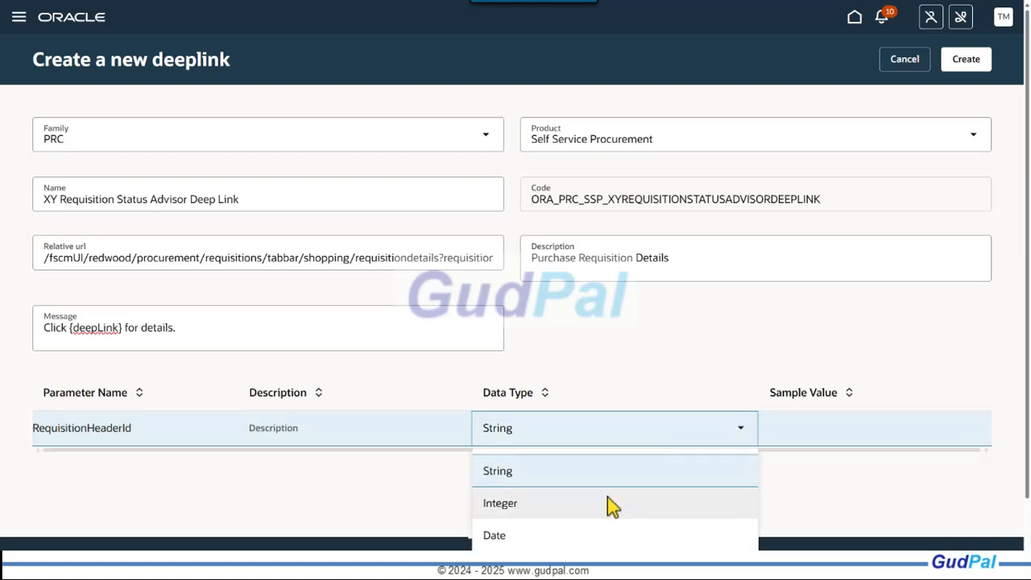
pyautogui.click(610, 505)
pyautogui.click(253, 432)
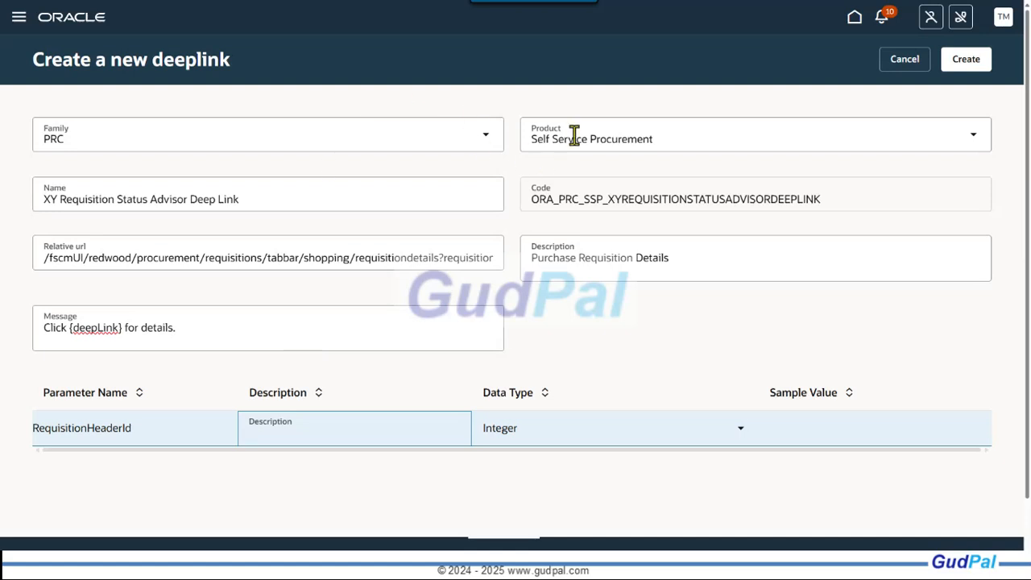
pyautogui.click(562, 63)
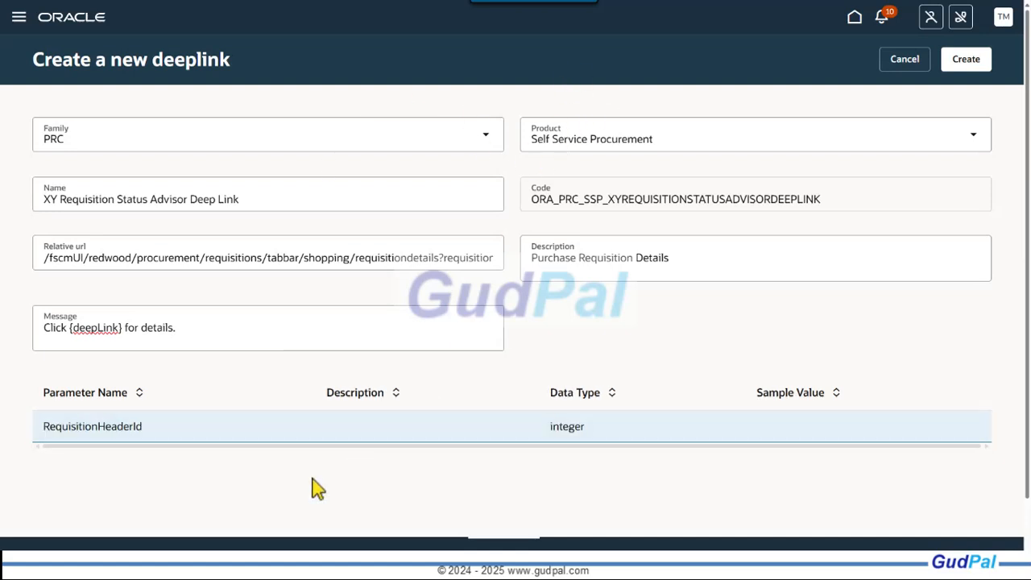
# Enter "Purchase Requisition Header Id" as the description of the RequisitionHeaderId parameter
pyautogui.click(355, 431)
pyautogui.click(356, 429)
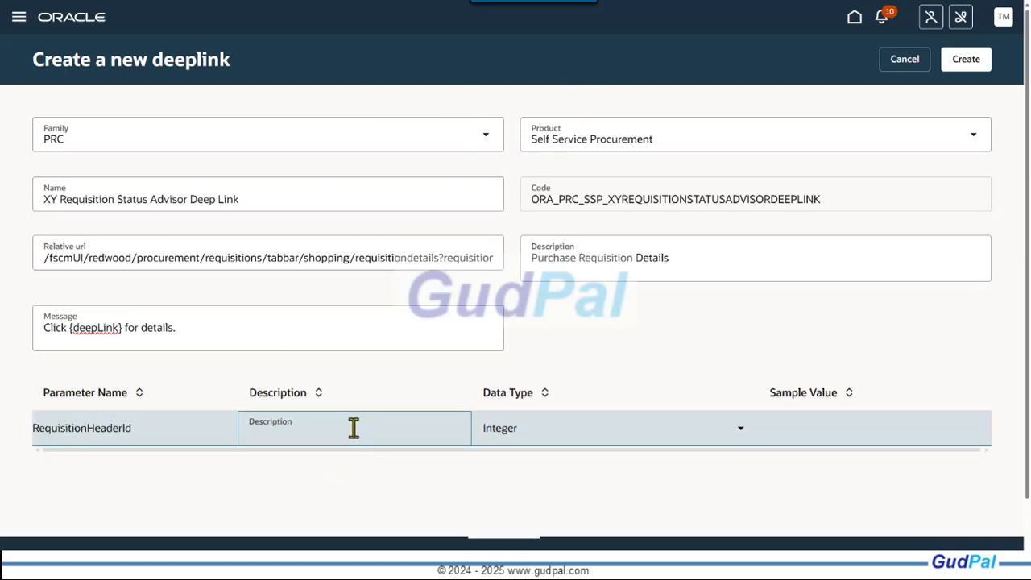
pyautogui.write('Purchase Requisition Header Id')
# Paste the copied requisition header ID as the parameter's sample value and create the deep link
pyautogui.click(793, 430)
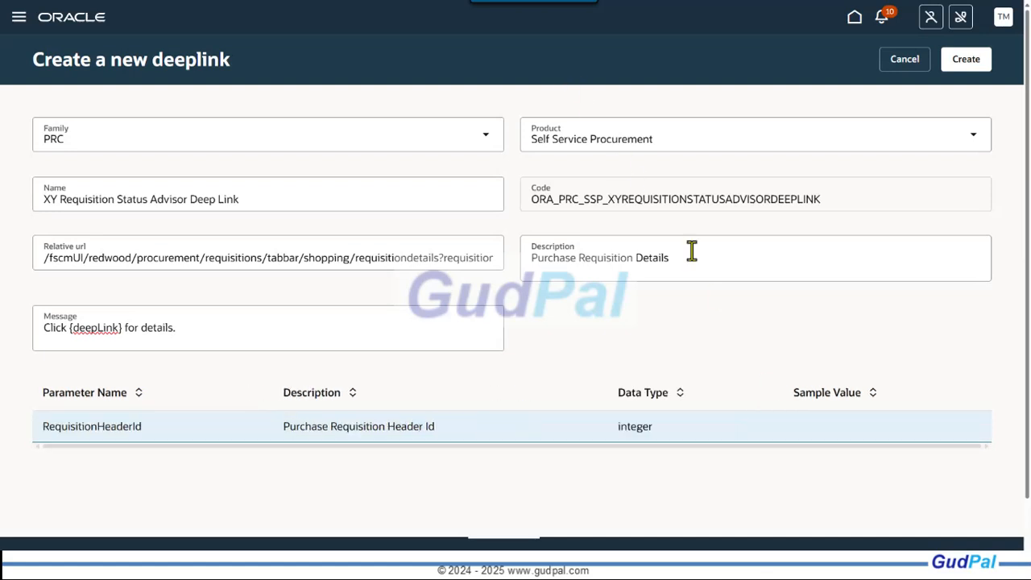
pyautogui.click(824, 429)
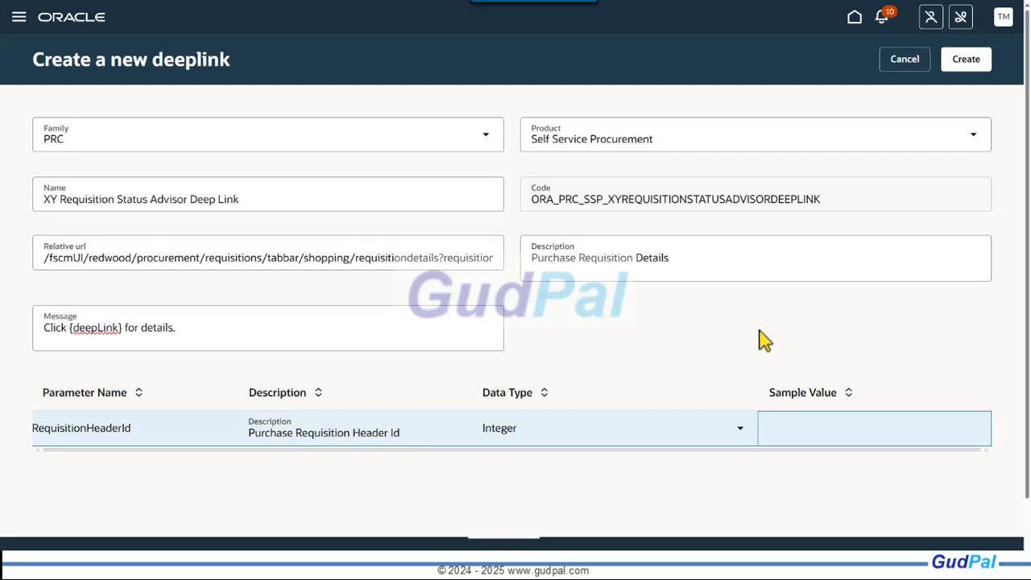
pyautogui.hotkey('ctrl', 'v')
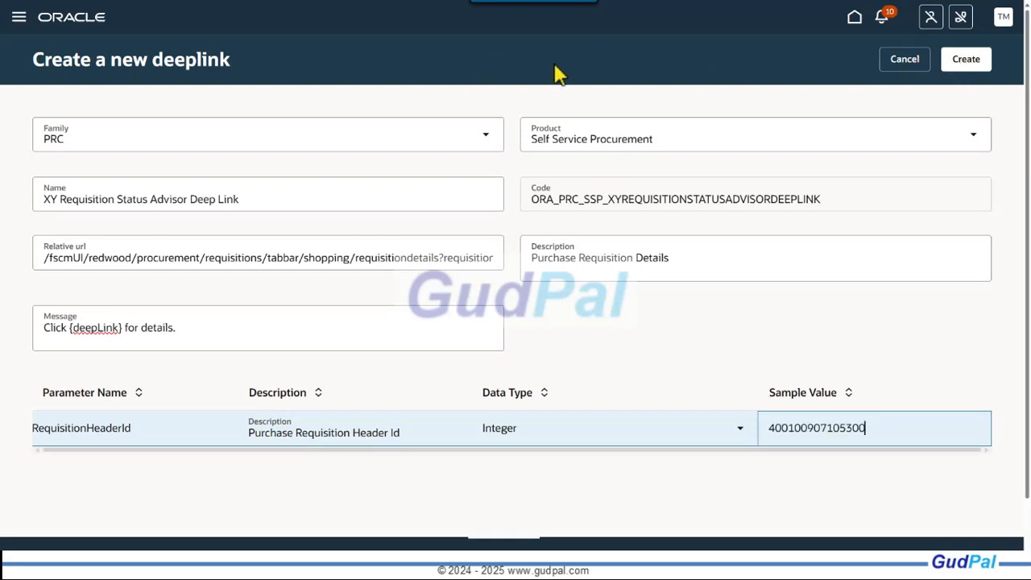
pyautogui.click(974, 65)
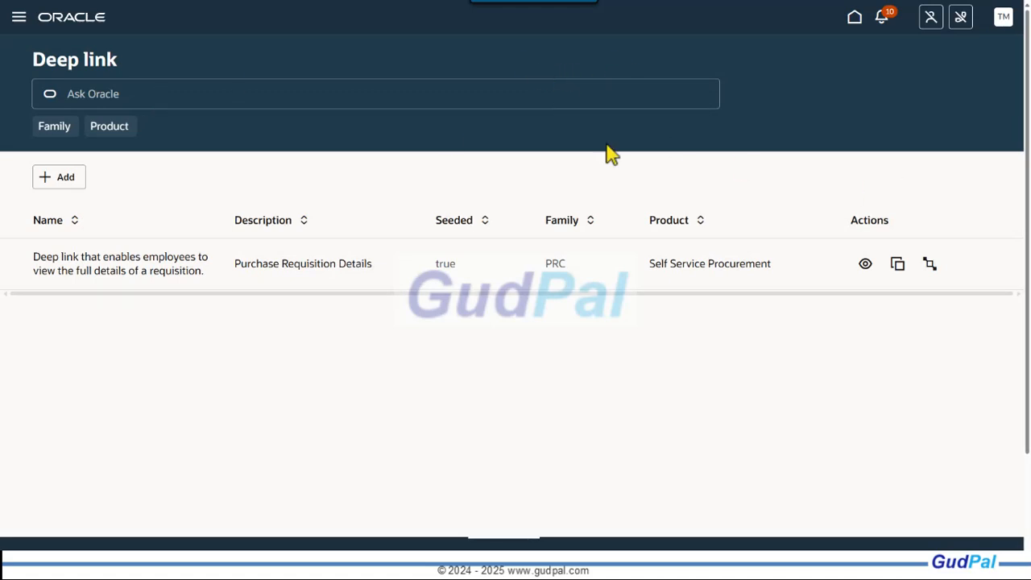
# Filter the deep link list by the PRC family
pyautogui.click(47, 137)
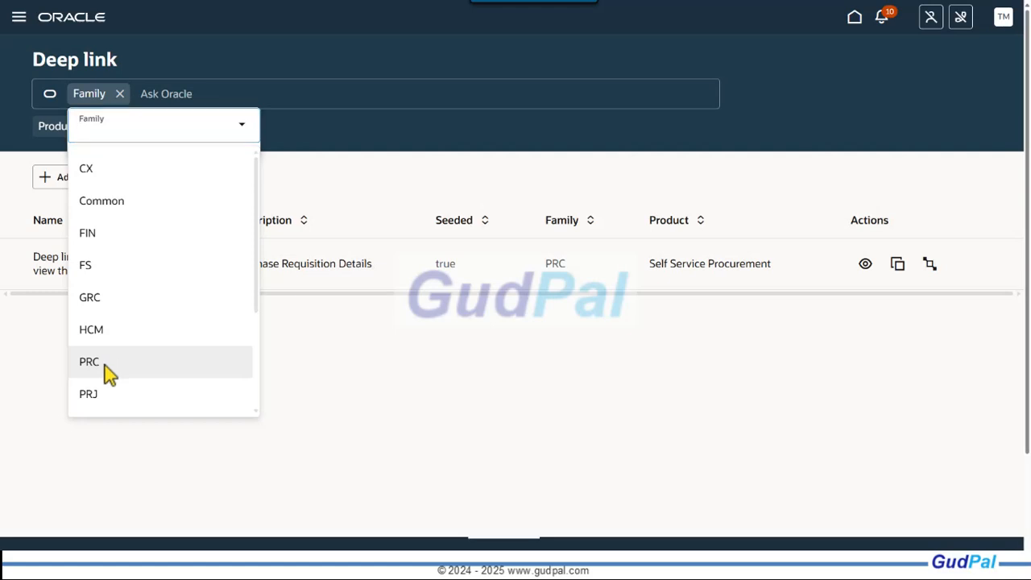
pyautogui.click(105, 362)
pyautogui.click(251, 98)
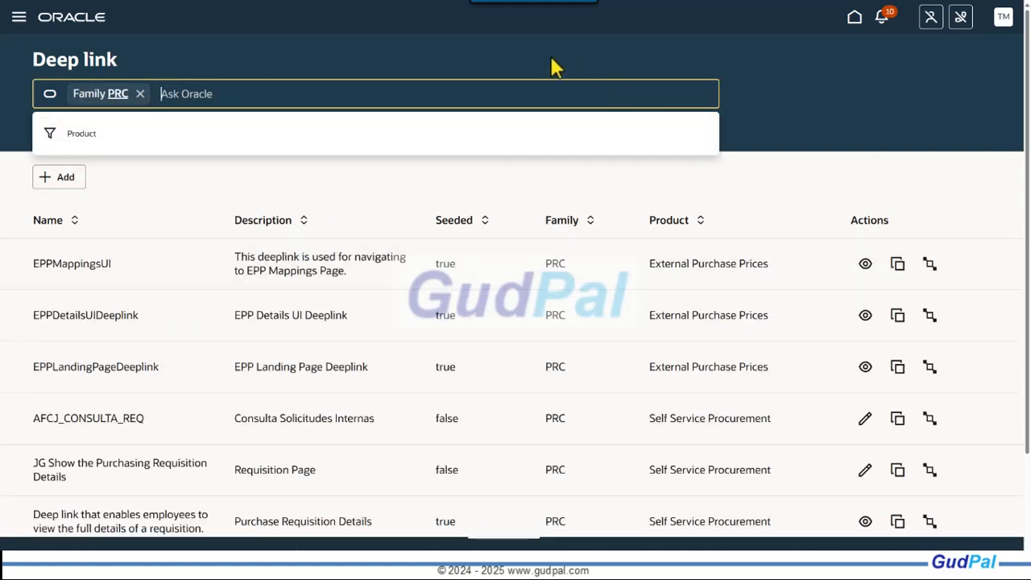
# Narrow the deep link list to the Self Service Procurement product and select XY Requisition Status Advisor Deep Link
pyautogui.click(87, 134)
pyautogui.scroll(-5, 262, 321)
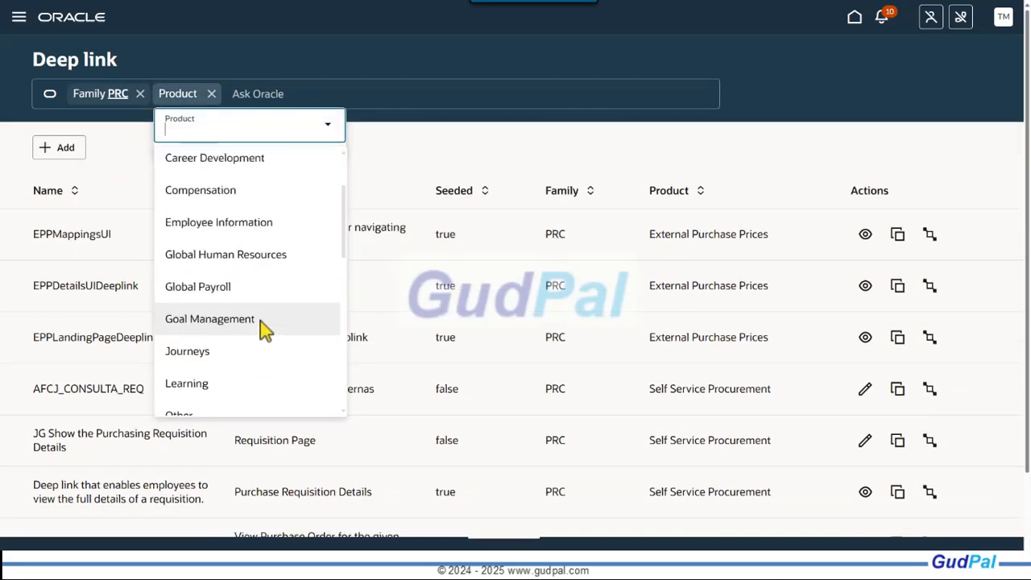
pyautogui.scroll(-5, 266, 331)
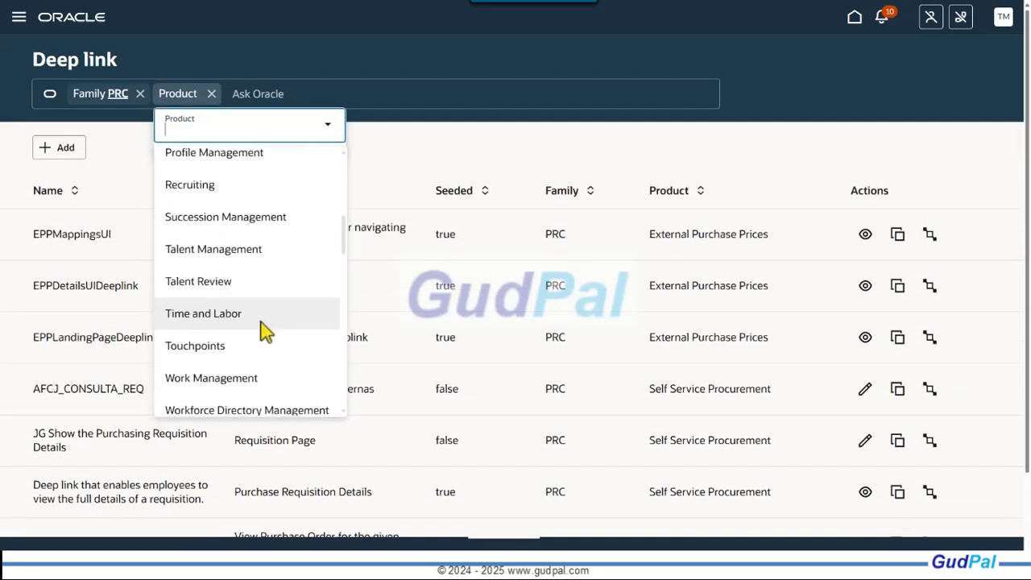
pyautogui.scroll(-4, 266, 331)
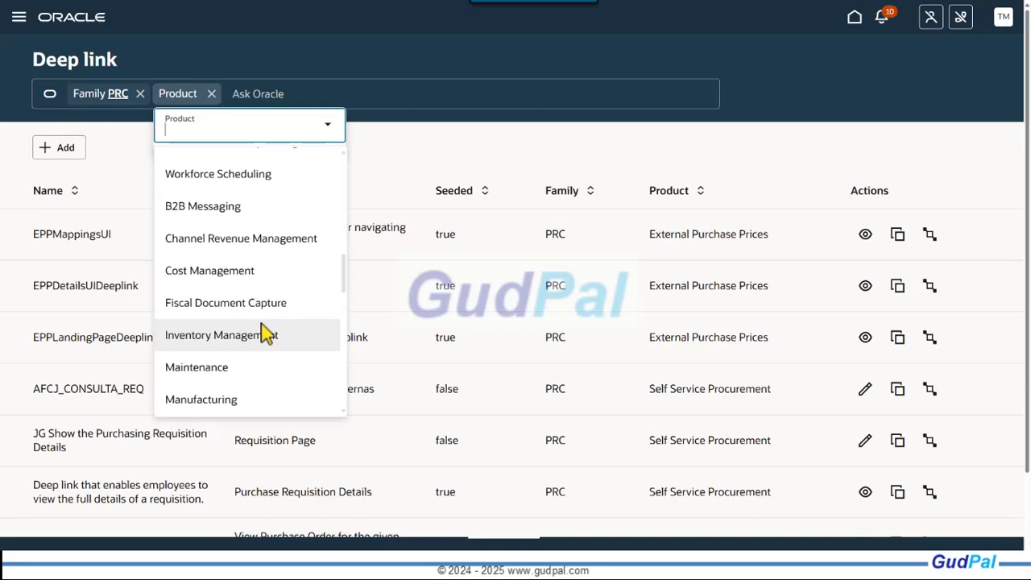
pyautogui.write('S')
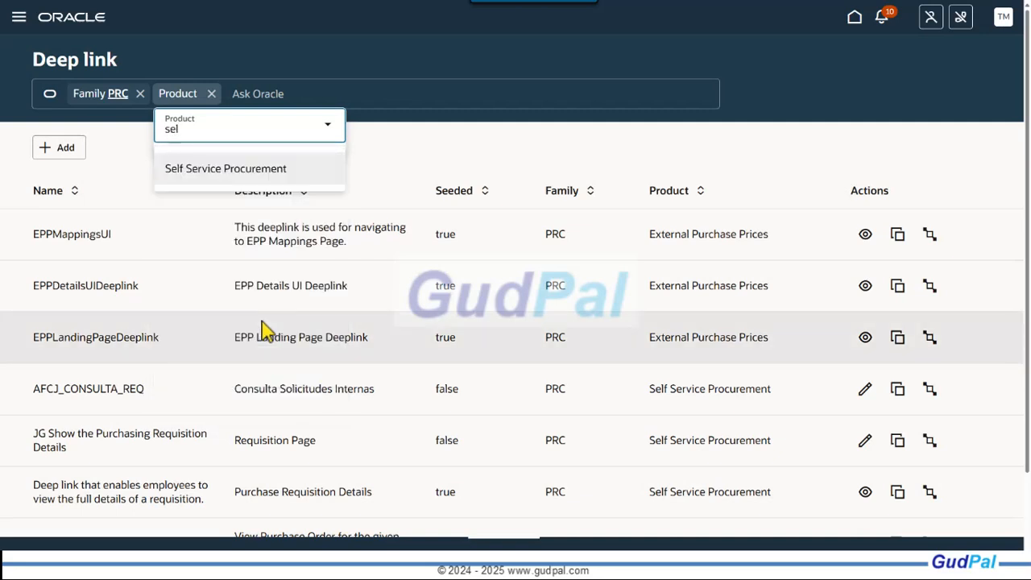
pyautogui.click(261, 179)
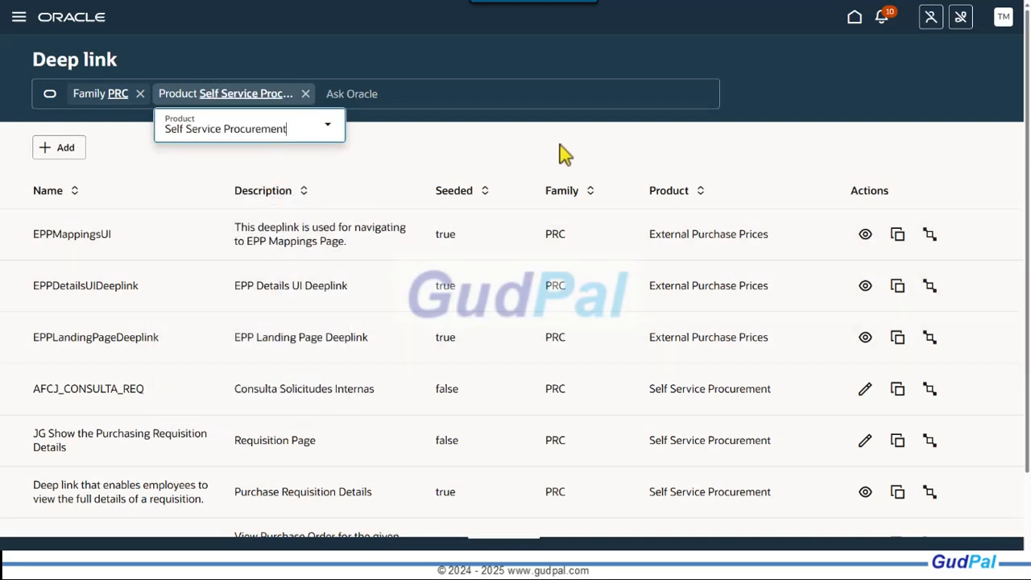
pyautogui.click(562, 153)
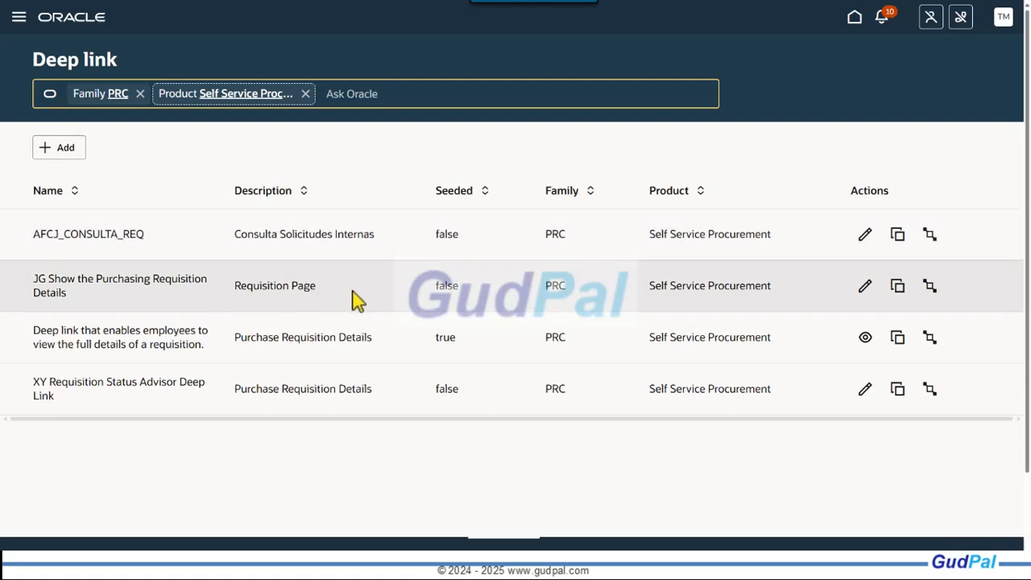
pyautogui.click(150, 385)
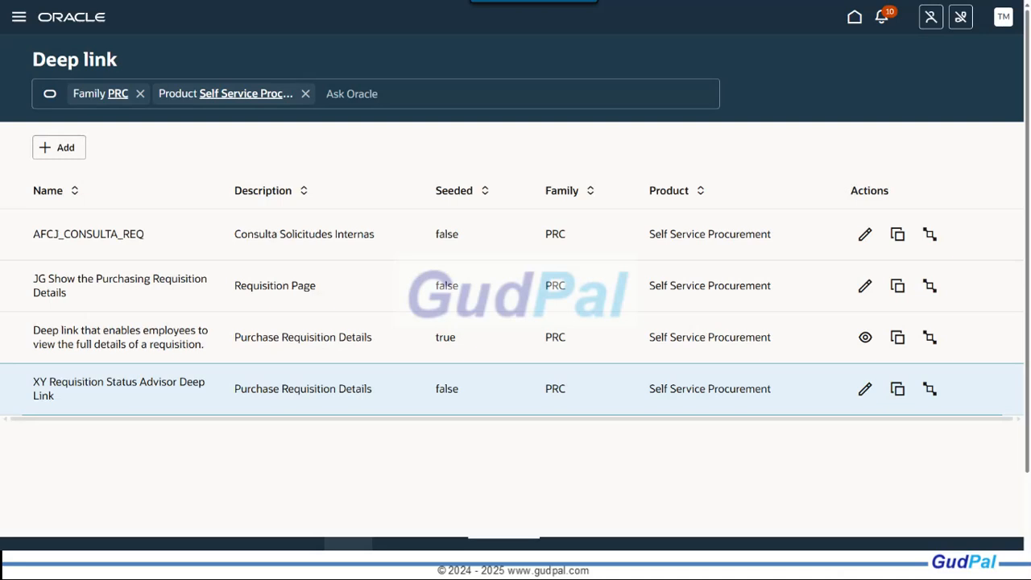
# Switch to the Tools Library and start a new tool of type Deep Link
pyautogui.click(348, 544)
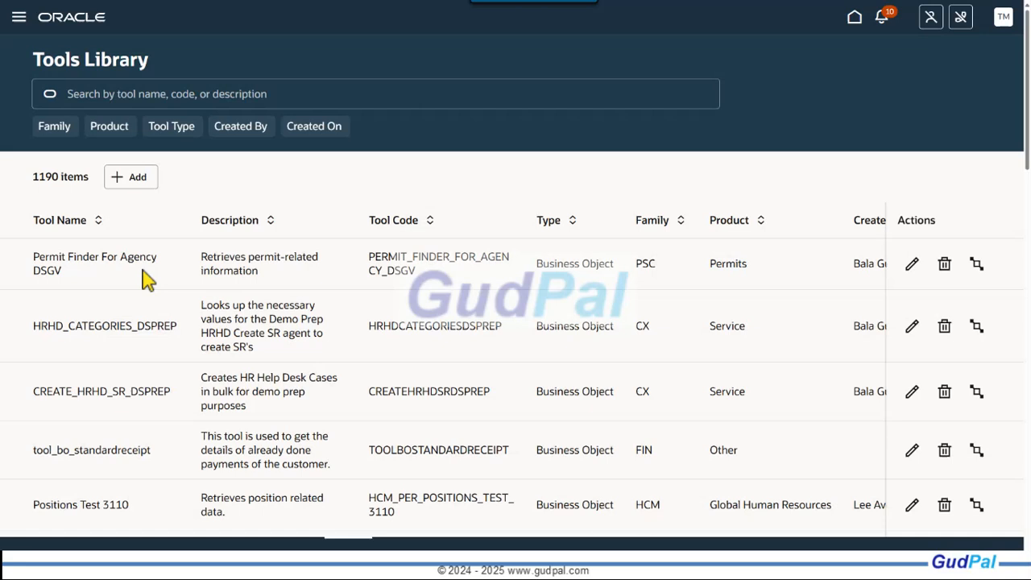
pyautogui.click(132, 176)
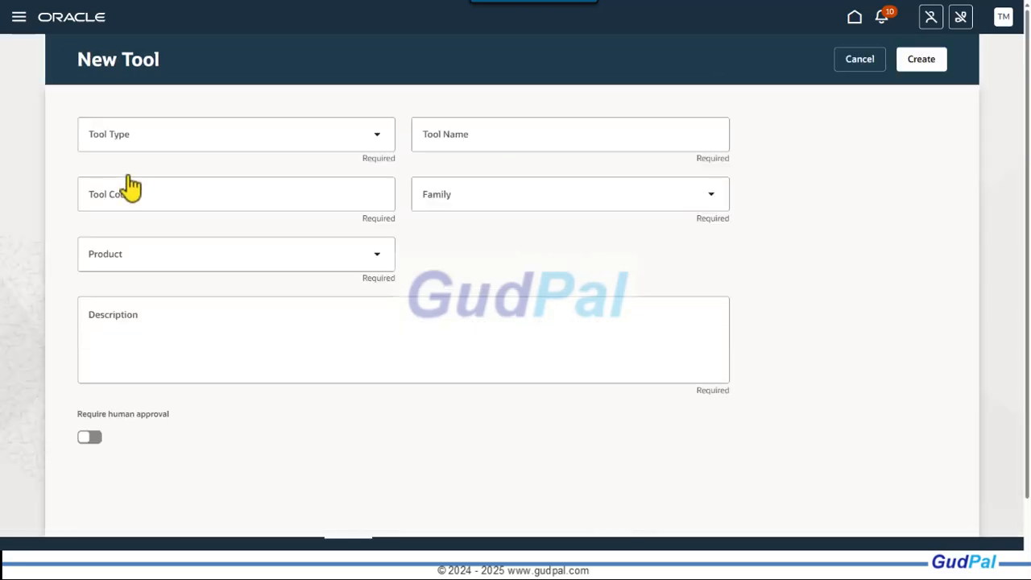
pyautogui.click(163, 142)
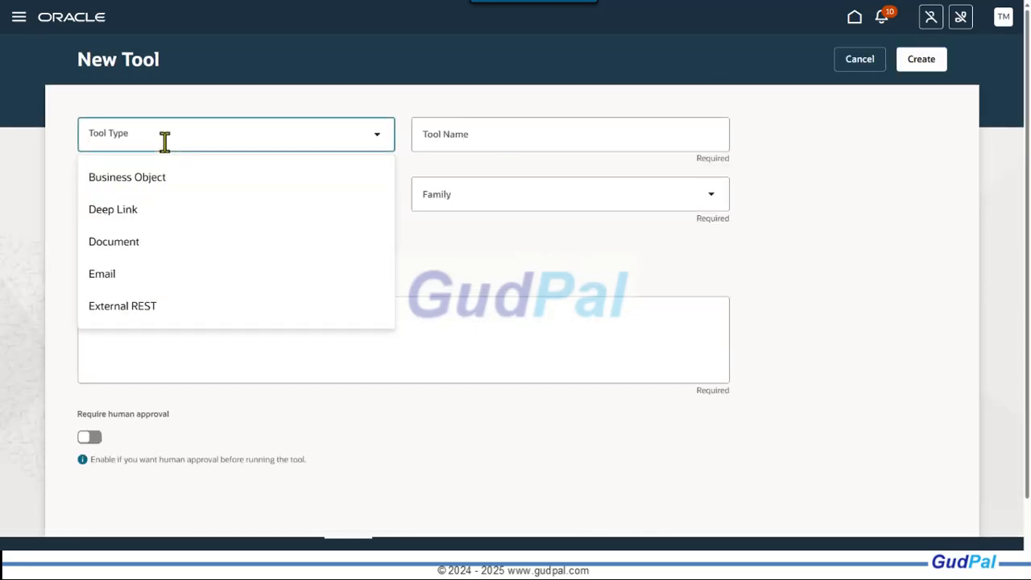
pyautogui.click(153, 213)
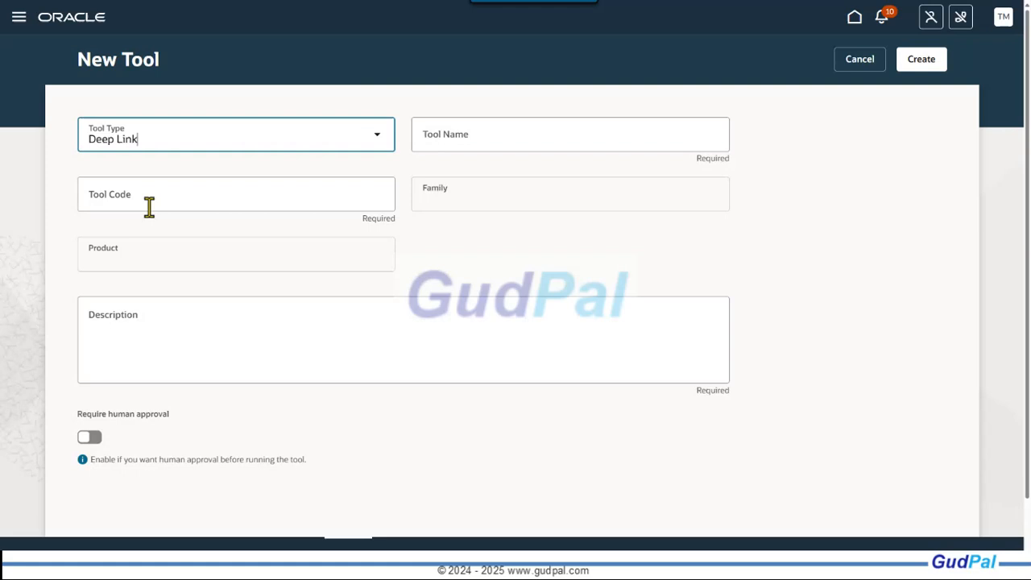
# Name the tool "XY Requisition Status Advisor Deep Link Tool" and fill in the tool code derived from that name
pyautogui.click(463, 143)
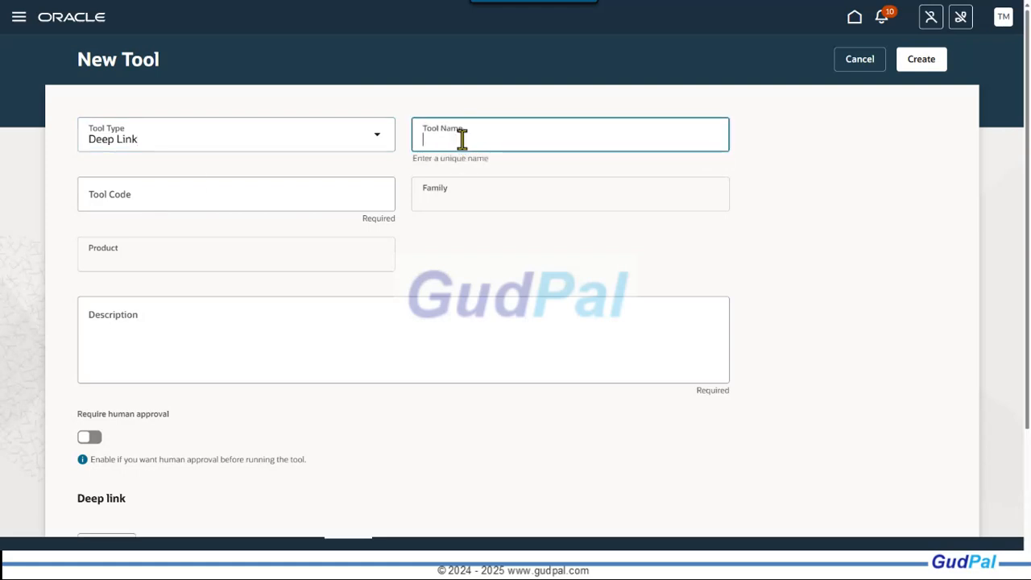
pyautogui.write('XY Requisition Status Advisor Deep Link Tool')
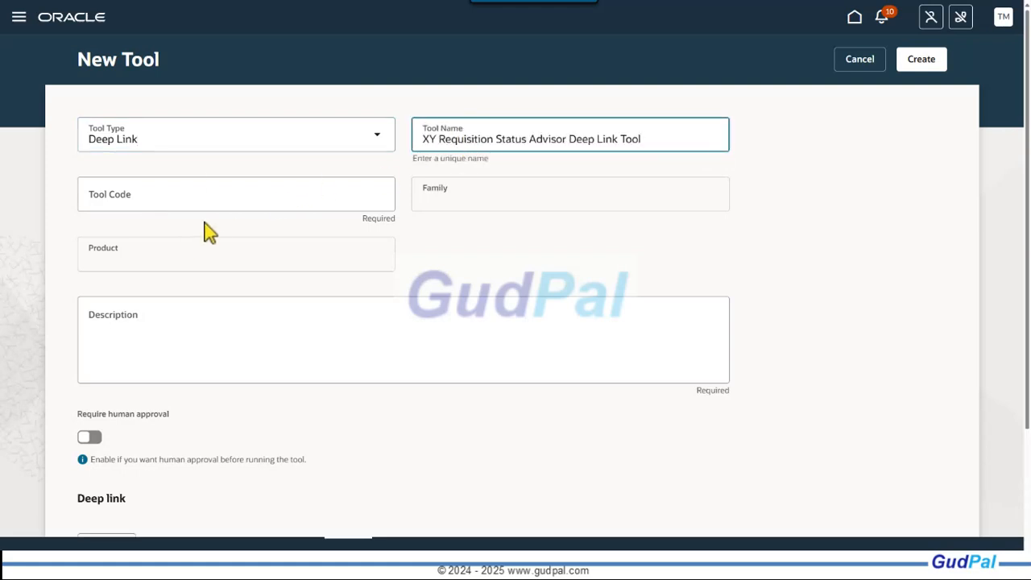
pyautogui.click(169, 197)
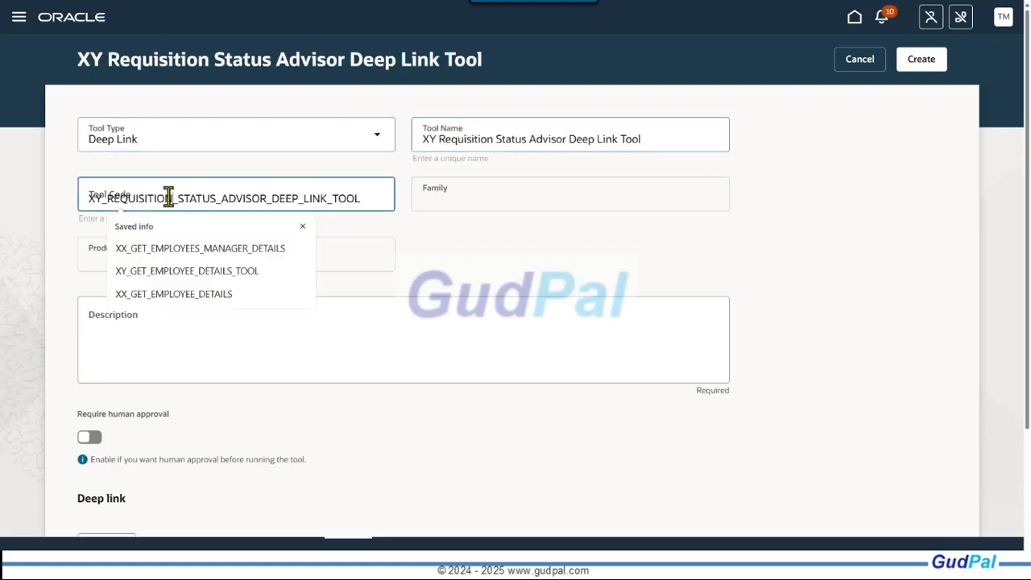
pyautogui.click(570, 243)
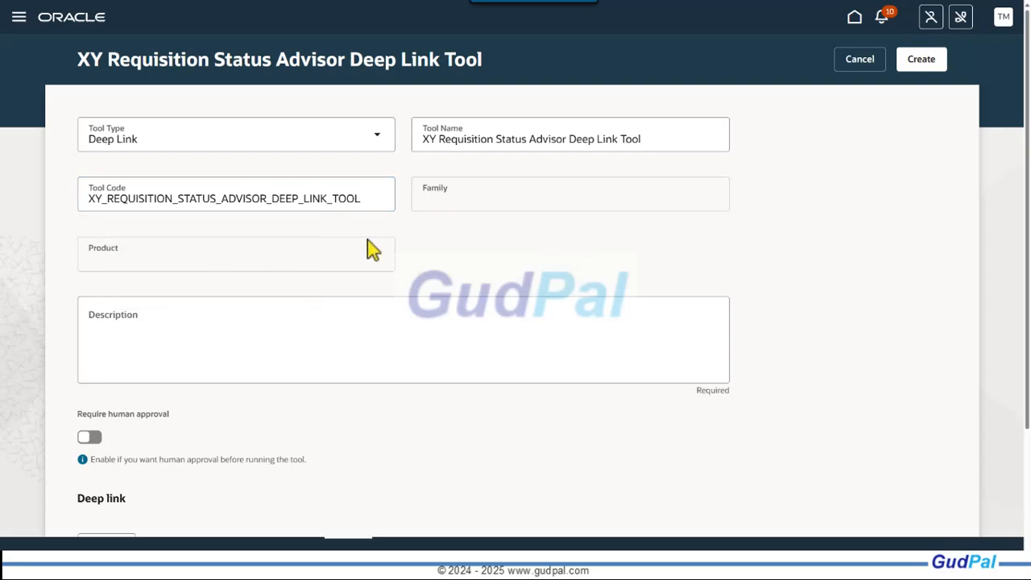
# Enter the tool description "Requisition Status Advisor Deep Link Tool"
pyautogui.click(219, 337)
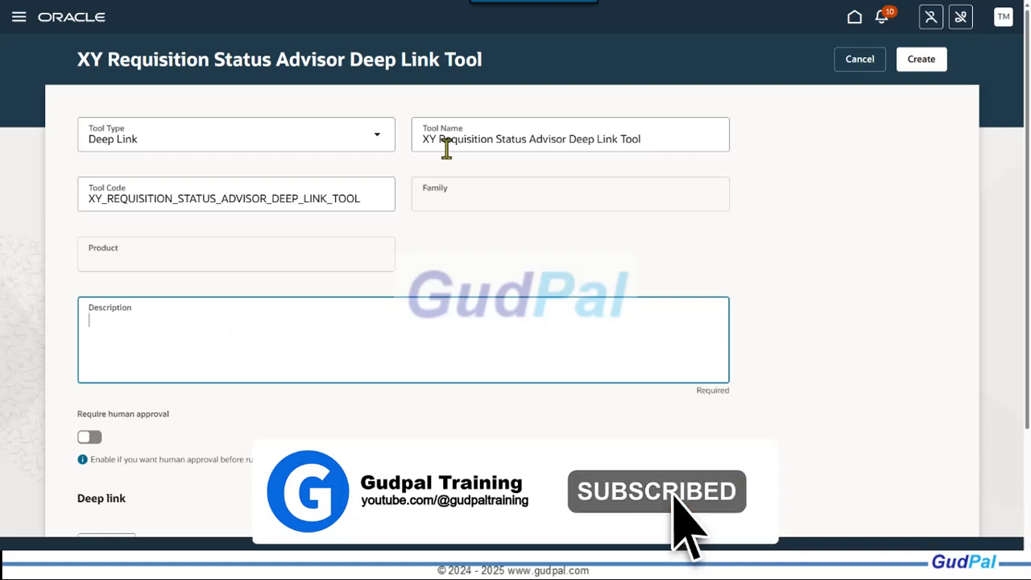
pyautogui.write('XY Requisition Status Advisor Deep Link Tool')
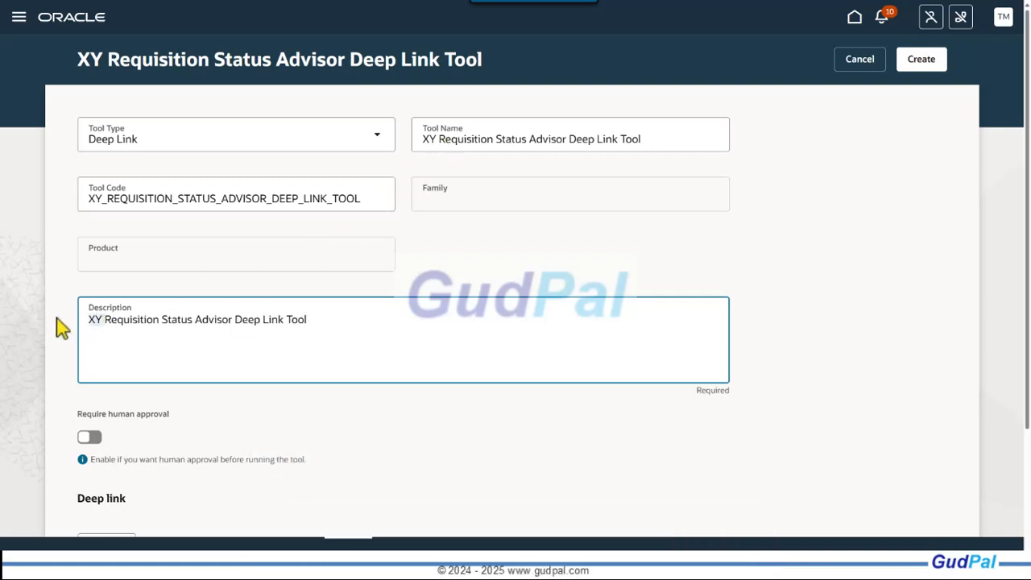
pyautogui.press('BackSpace')
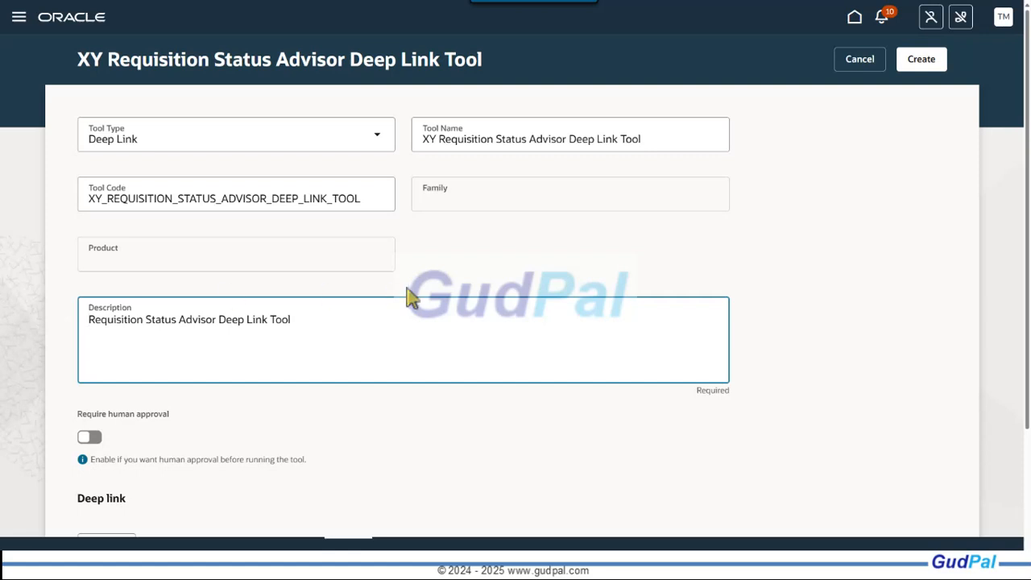
# Start adding a deep link to the tool and search the available deep links for "XY Requisition Status Advisor Deep Link"
pyautogui.scroll(-3, 409, 294)
pyautogui.click(104, 431)
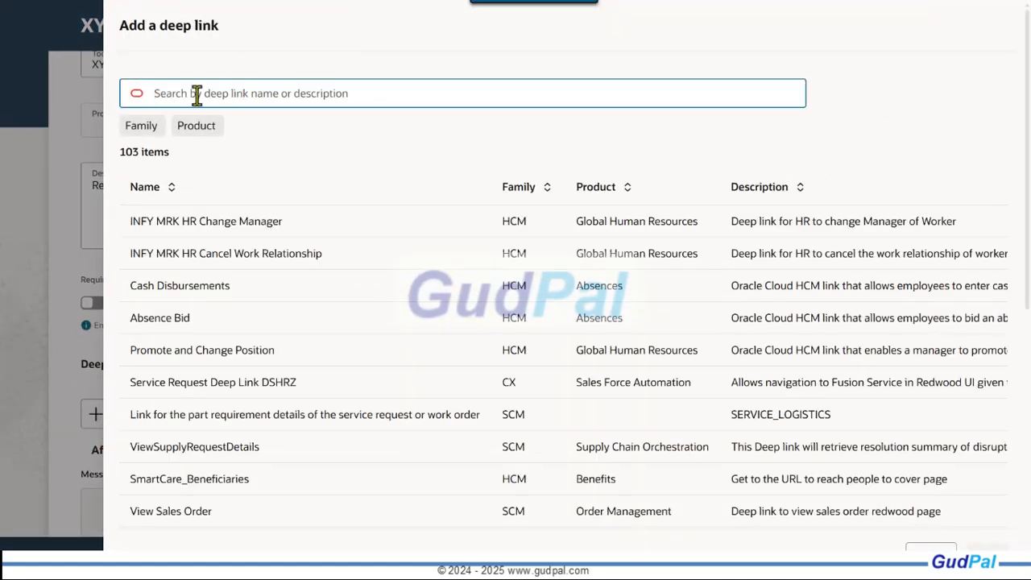
pyautogui.click(563, 64)
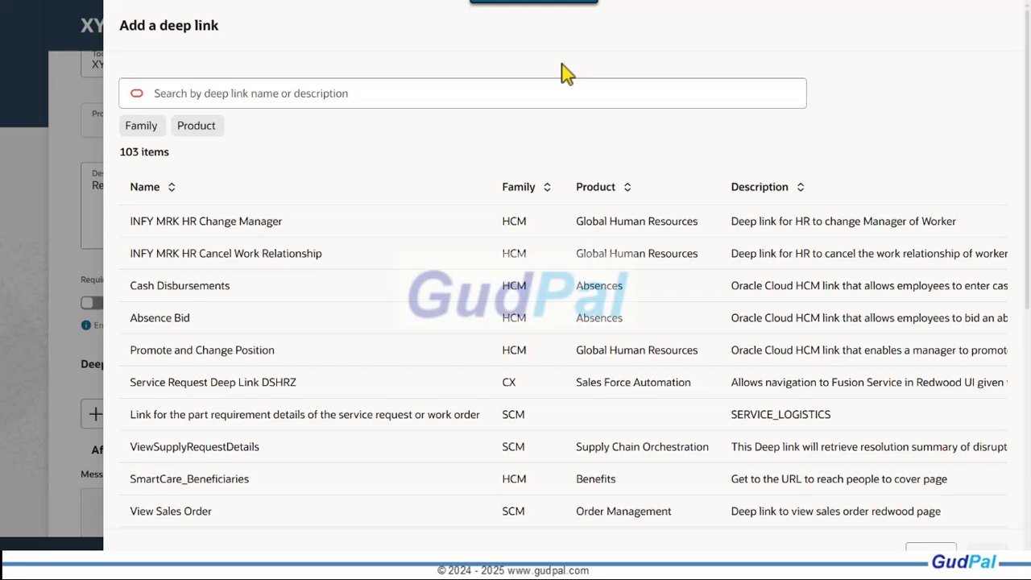
pyautogui.click(439, 98)
pyautogui.write('XY Requisition Status Advisor Deep Link Tool')
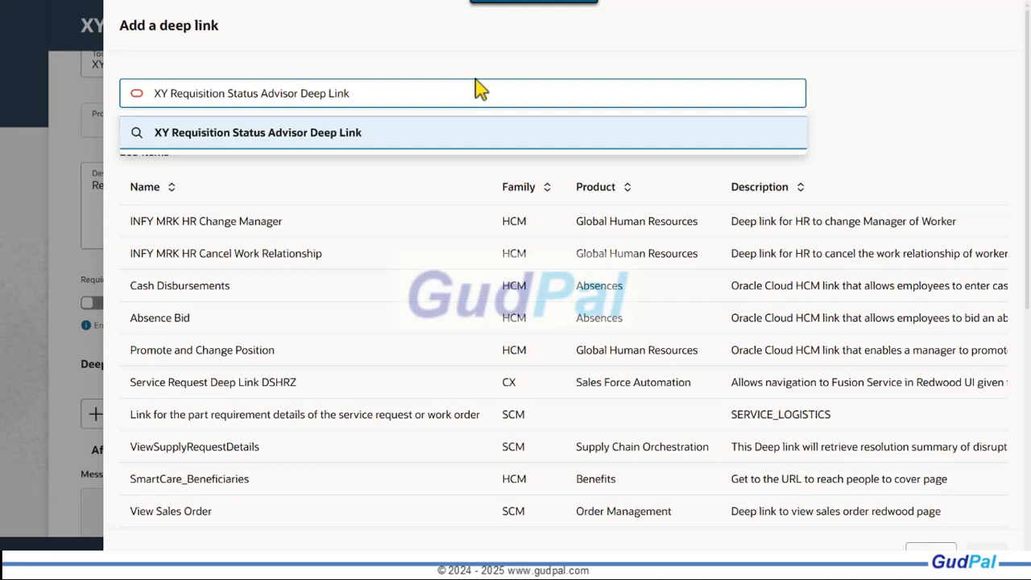
pyautogui.click(979, 102)
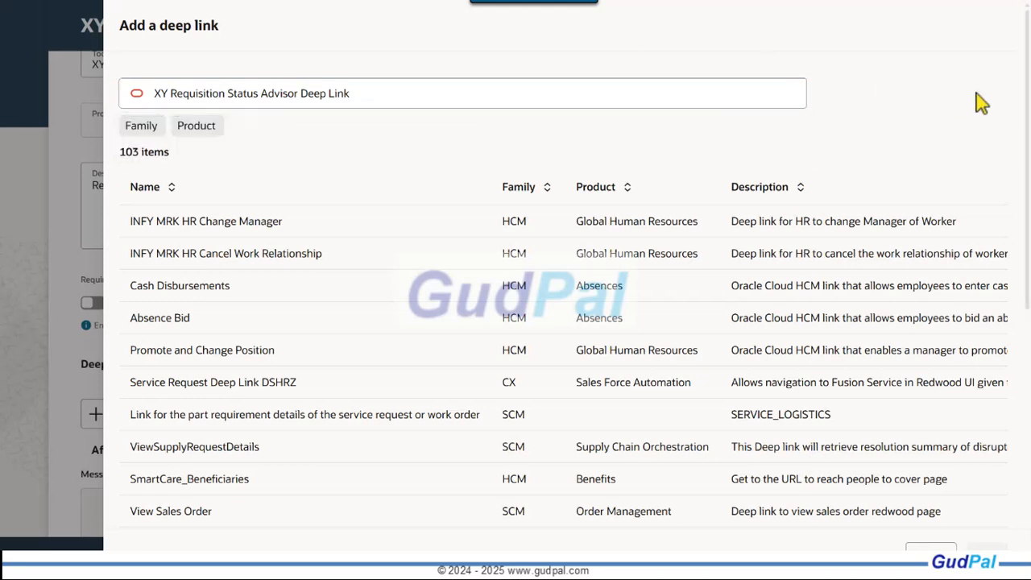
pyautogui.click(515, 102)
pyautogui.press('Return')
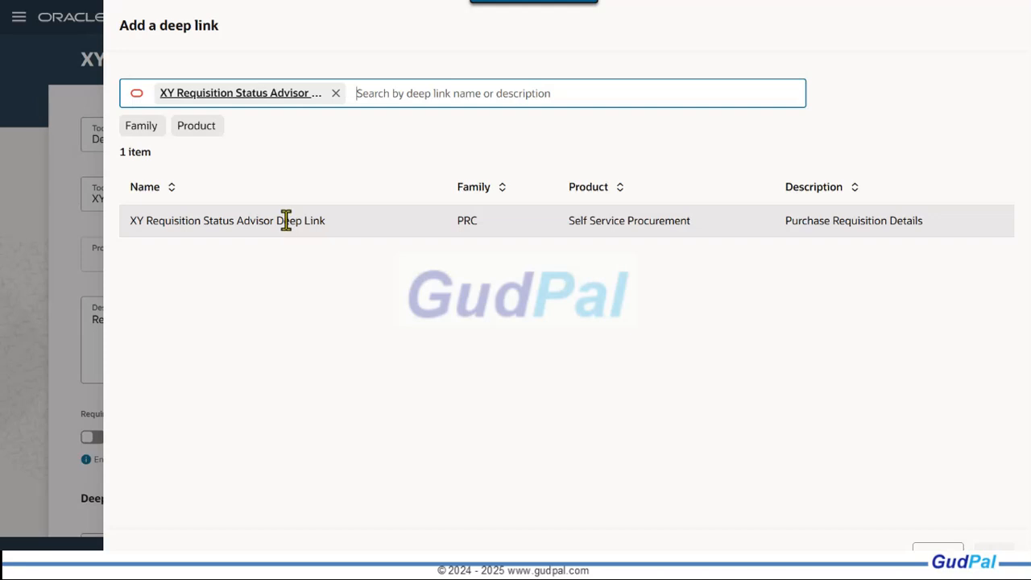
pyautogui.click(553, 48)
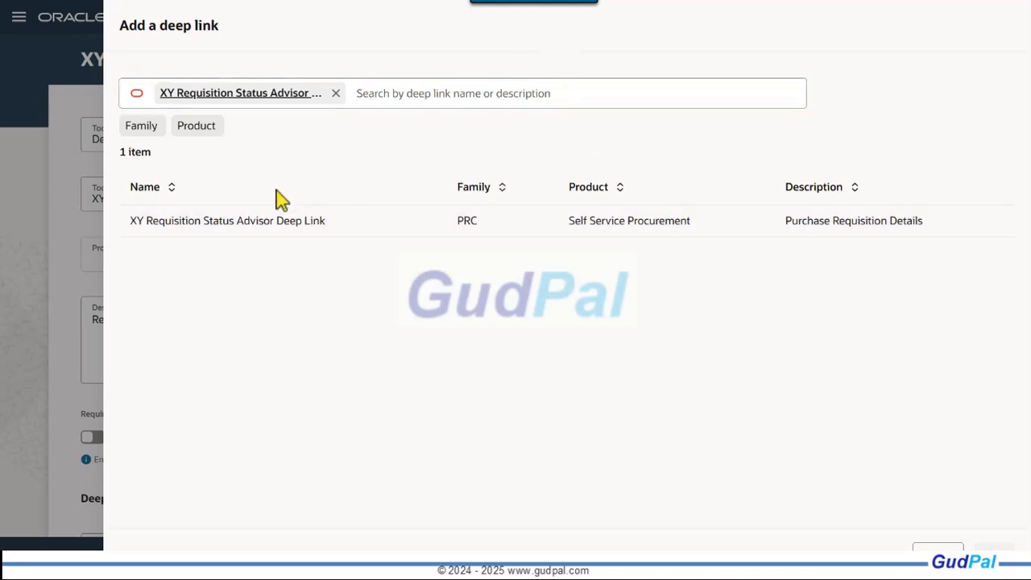
# Add the XY Requisition Status Advisor Deep Link to the tool and create the tool
pyautogui.click(260, 222)
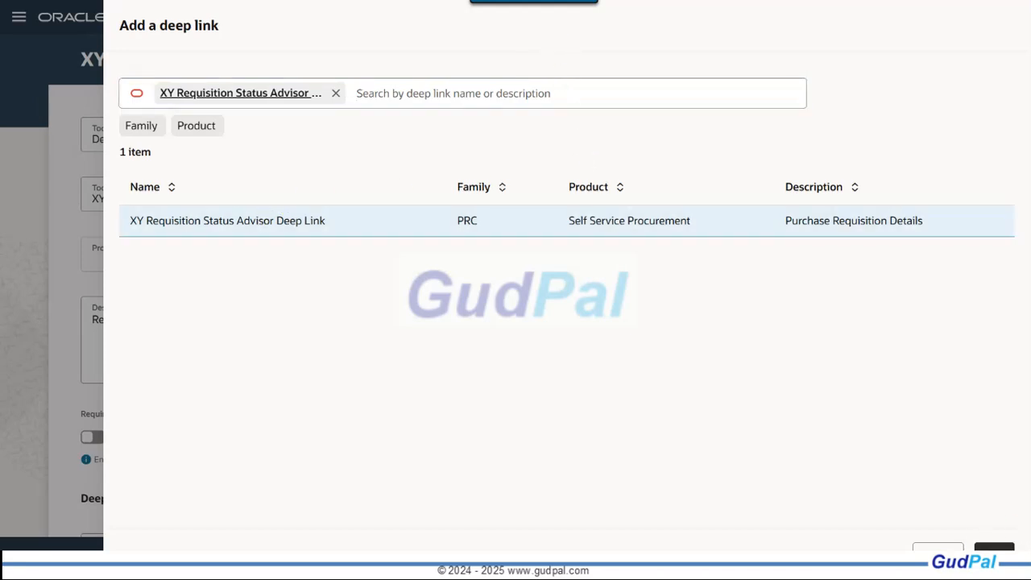
pyautogui.click(994, 549)
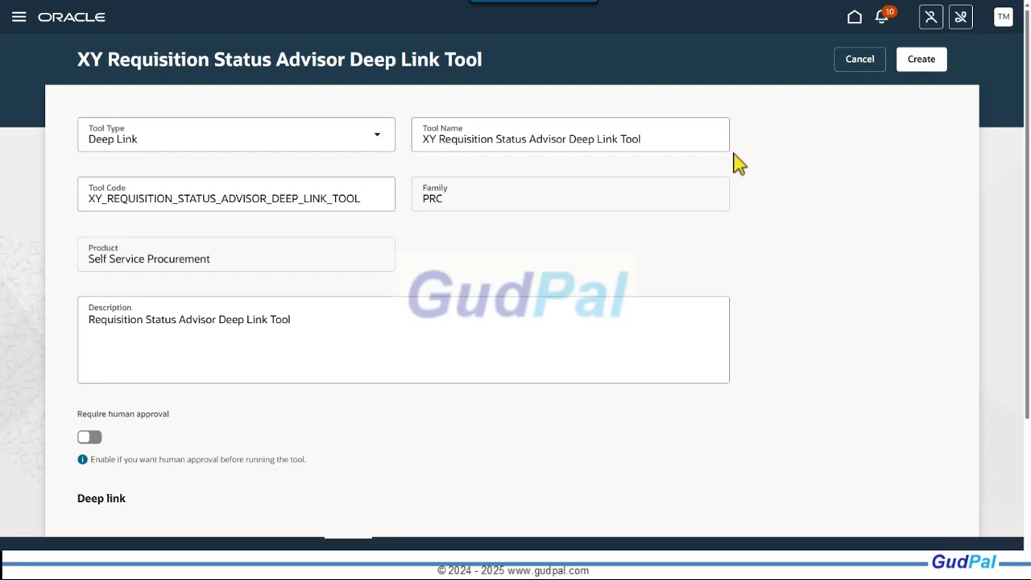
pyautogui.scroll(-2, 789, 245)
pyautogui.scroll(-1, 789, 246)
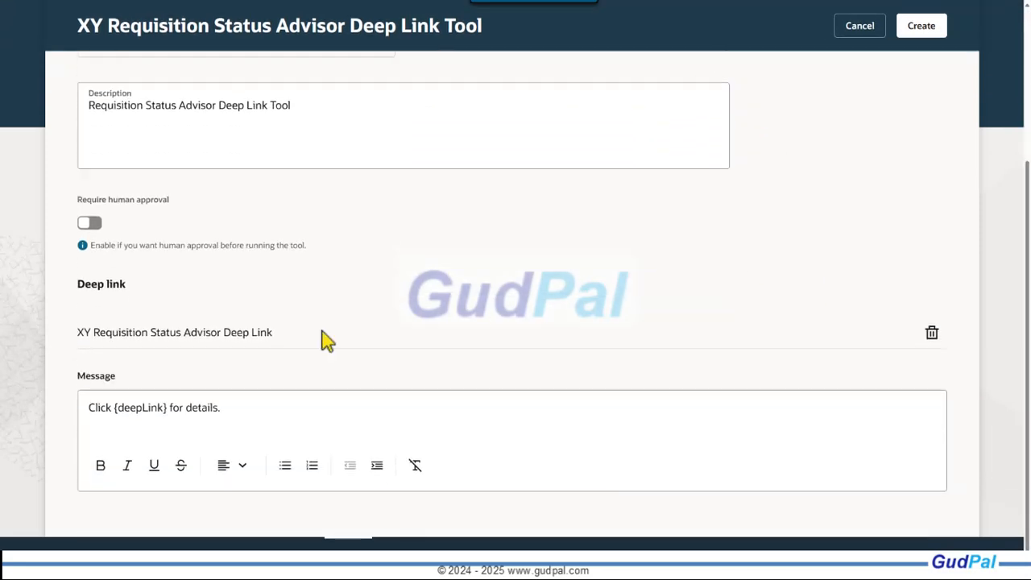
pyautogui.scroll(3, 541, 354)
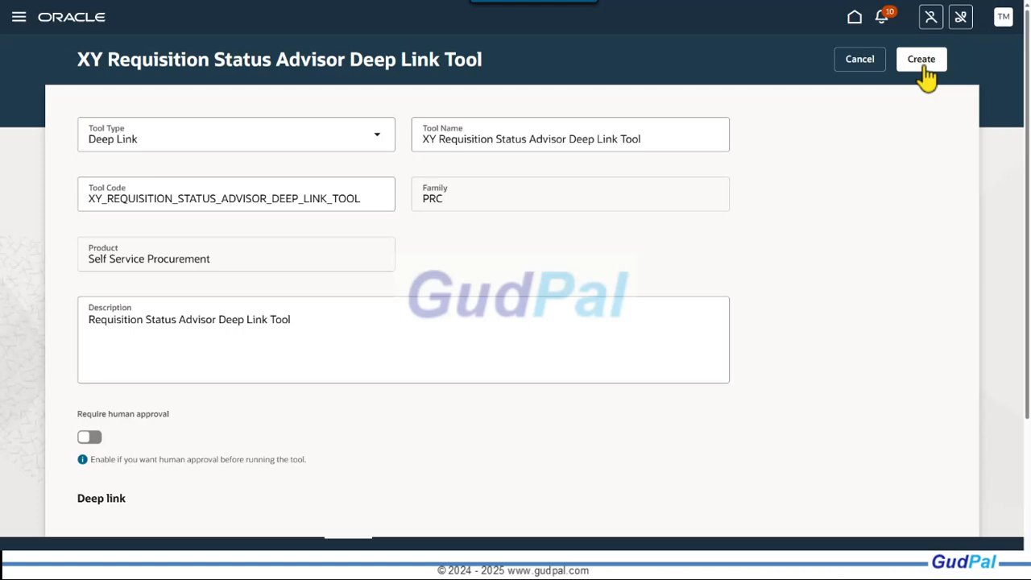
pyautogui.click(925, 68)
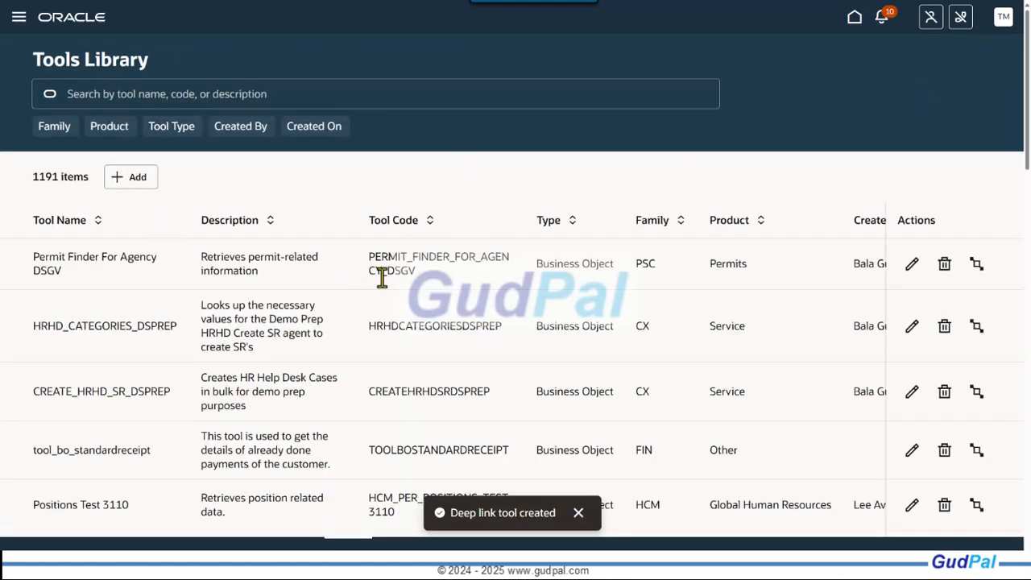
# Search the Tools Library for "XY Requisition Status Advisor Deep Link Tool"
pyautogui.scroll(-3, 387, 282)
pyautogui.scroll(1, 391, 283)
pyautogui.scroll(-3, 392, 283)
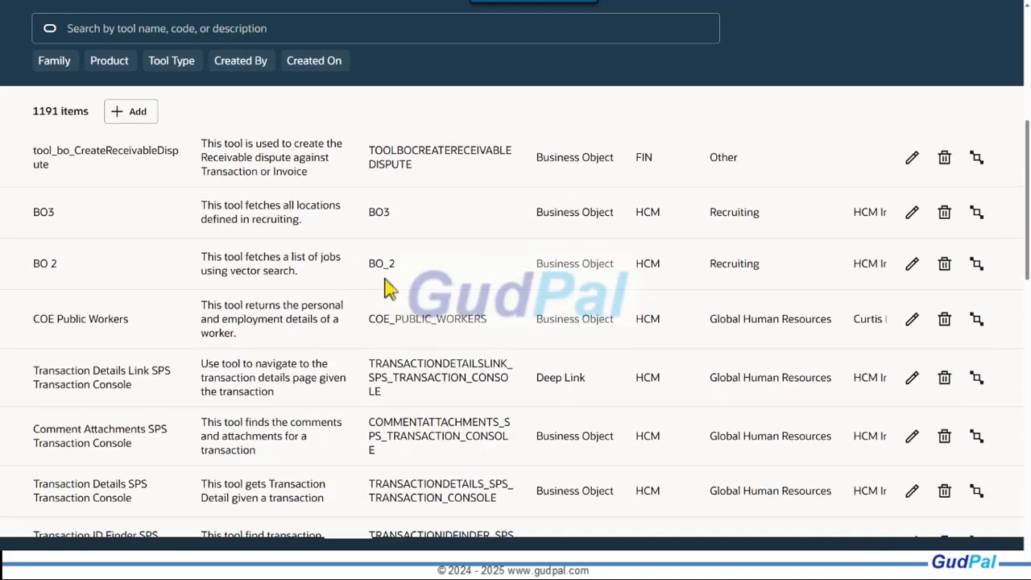
pyautogui.scroll(4, 387, 288)
pyautogui.scroll(1, 387, 287)
pyautogui.click(121, 93)
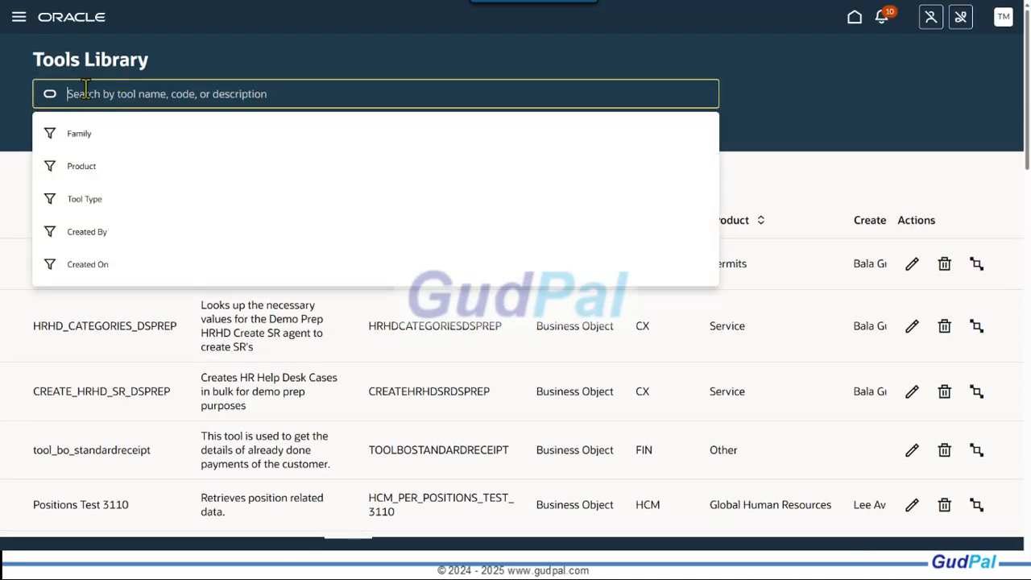
pyautogui.write('XY Requisition Status Advisor Deep Link Tool')
pyautogui.press('Return')
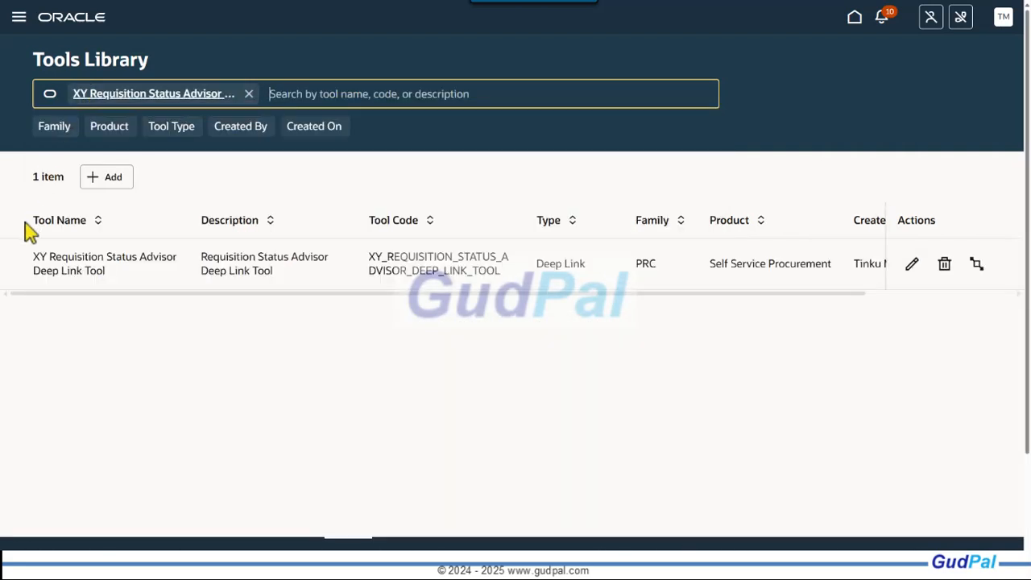
pyautogui.click(562, 64)
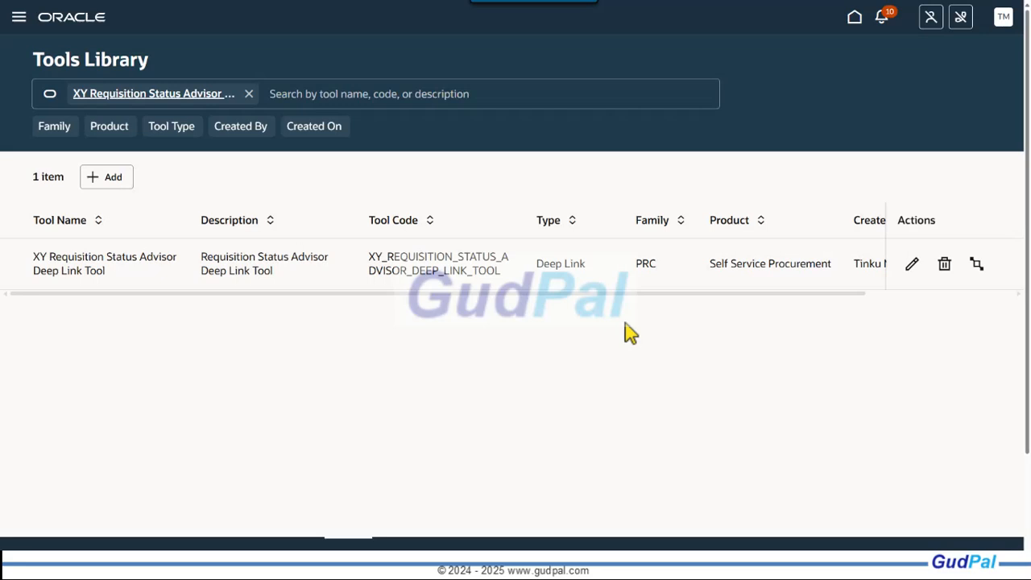
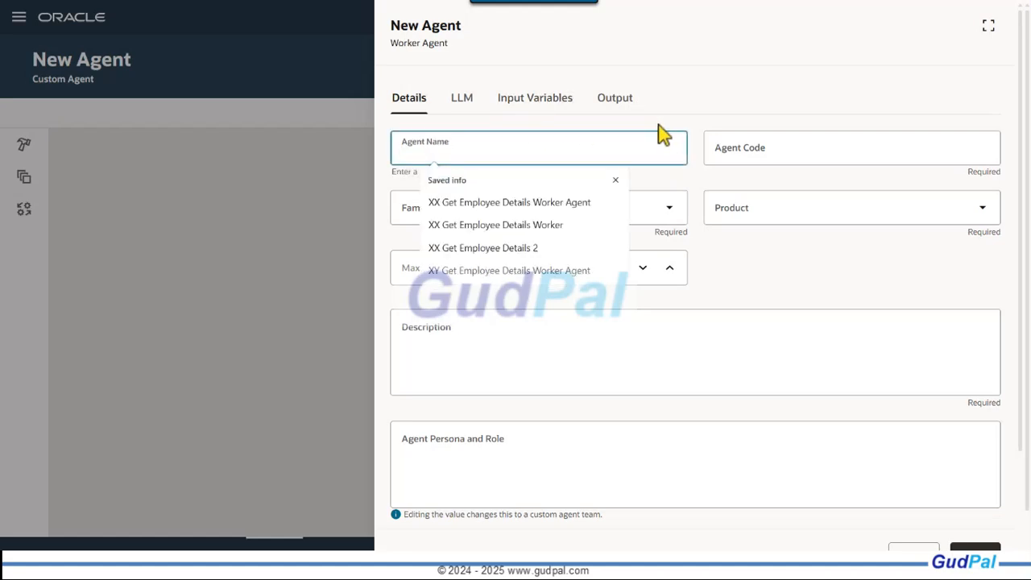
pyautogui.write('XY ')
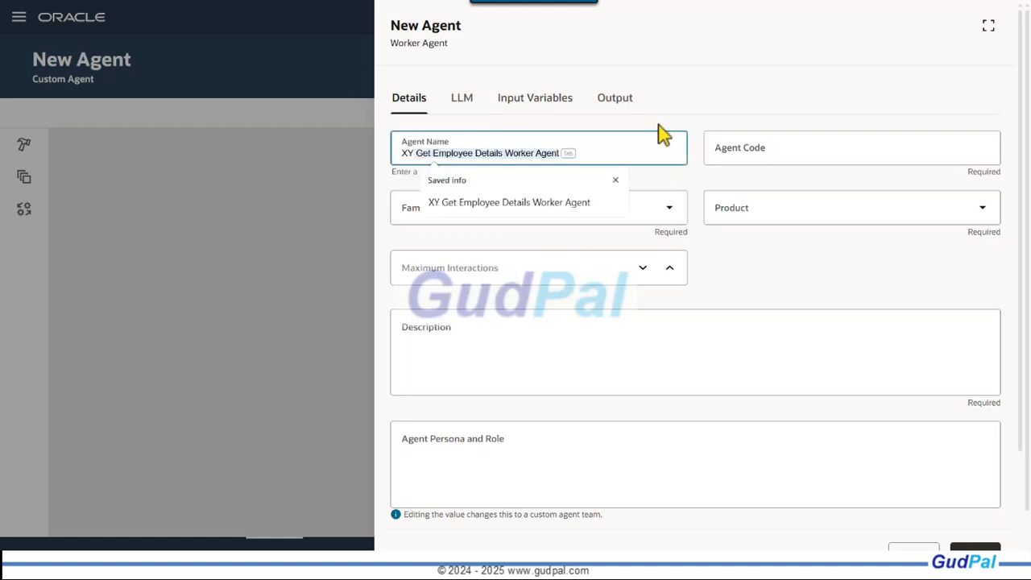
pyautogui.write('Get')
pyautogui.click(556, 58)
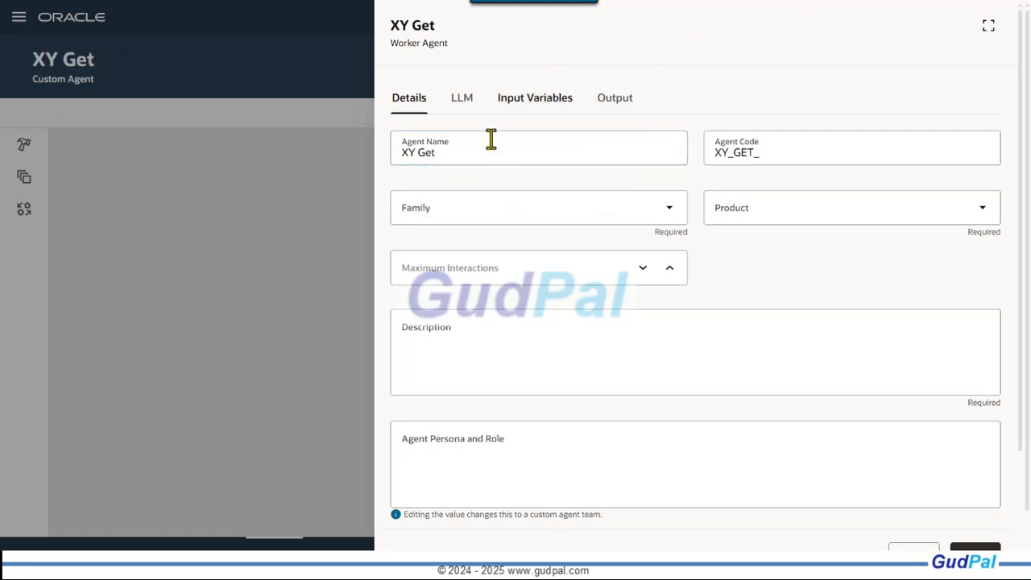
pyautogui.click(452, 158)
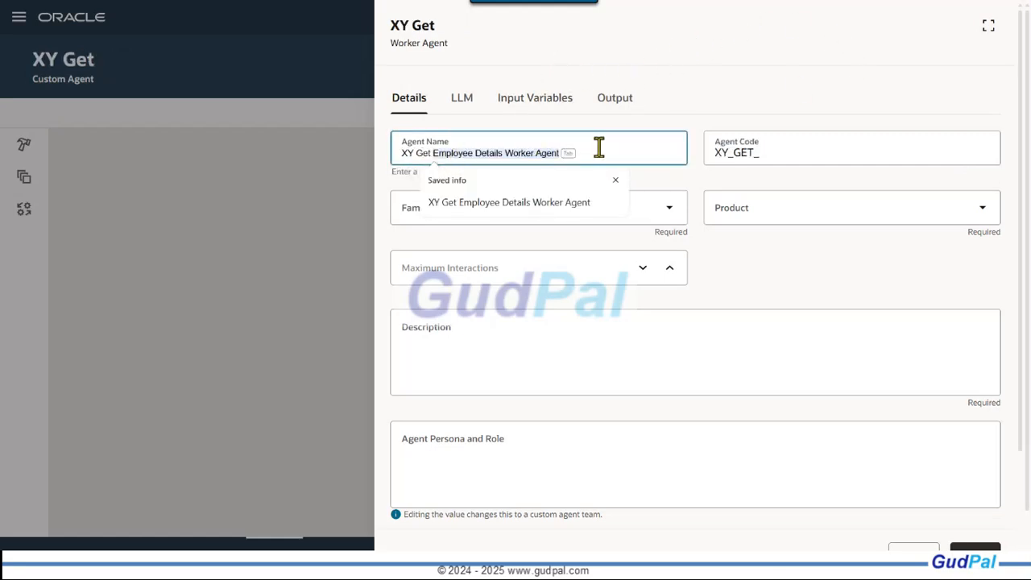
pyautogui.click(617, 181)
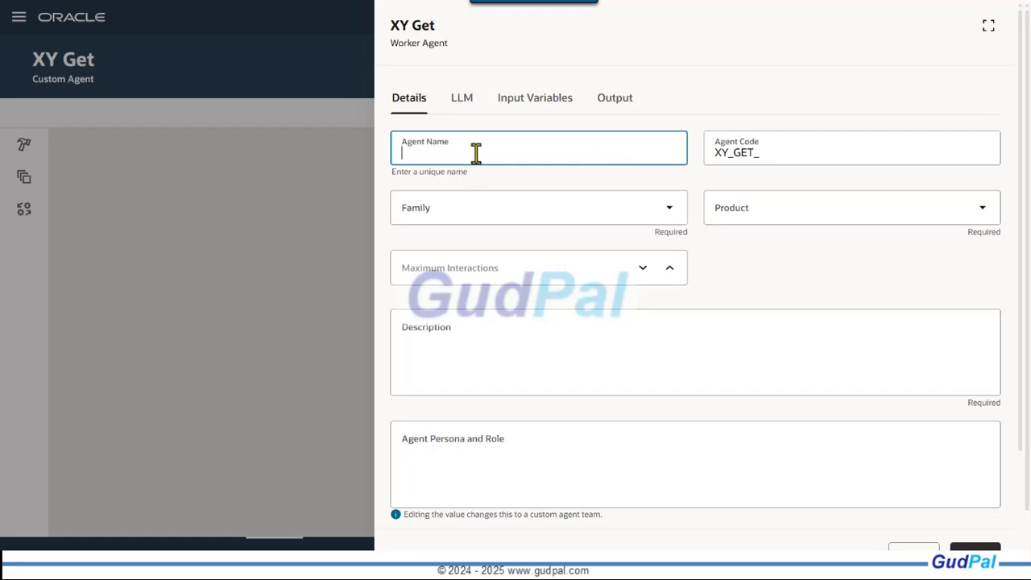
# Name the worker agent "XY Requisition Status Advisor Worker Agent" and assign it to family PRC and product Self Service Procurement
pyautogui.write('XY Requisition Status Advisor Worker Agent')
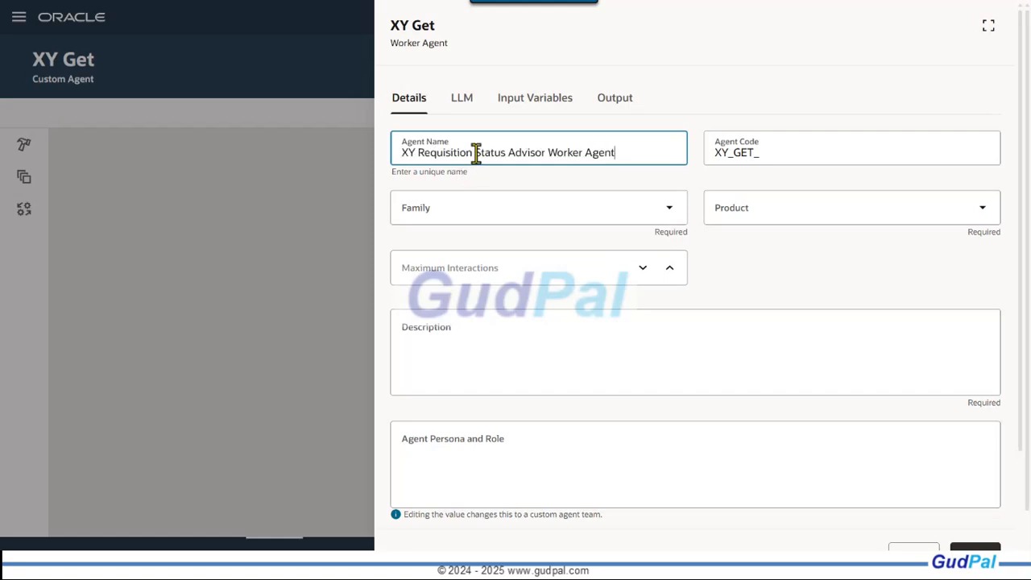
pyautogui.press('Tab')
pyautogui.click(467, 201)
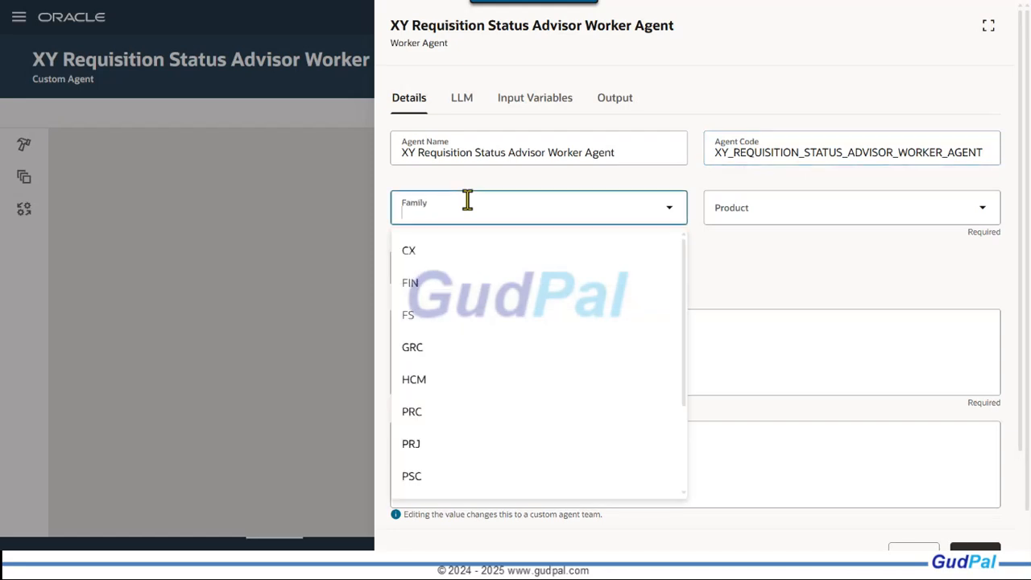
pyautogui.click(451, 424)
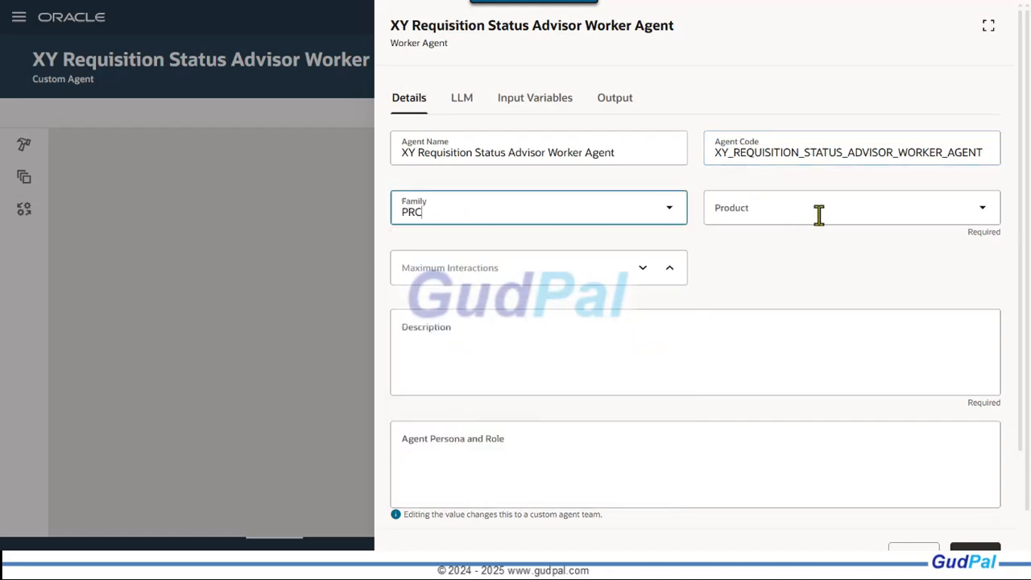
pyautogui.click(810, 216)
pyautogui.click(806, 313)
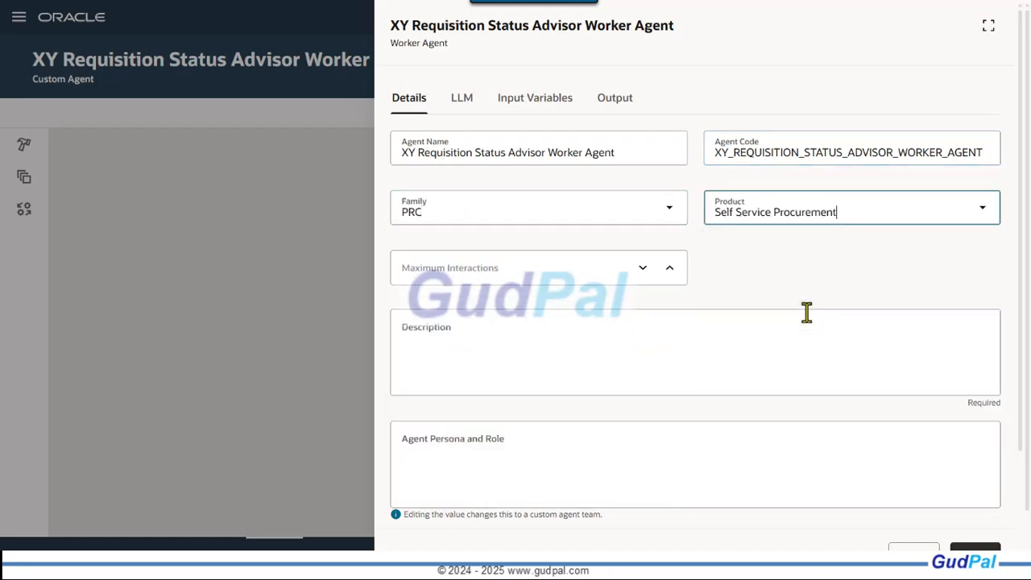
pyautogui.click(562, 60)
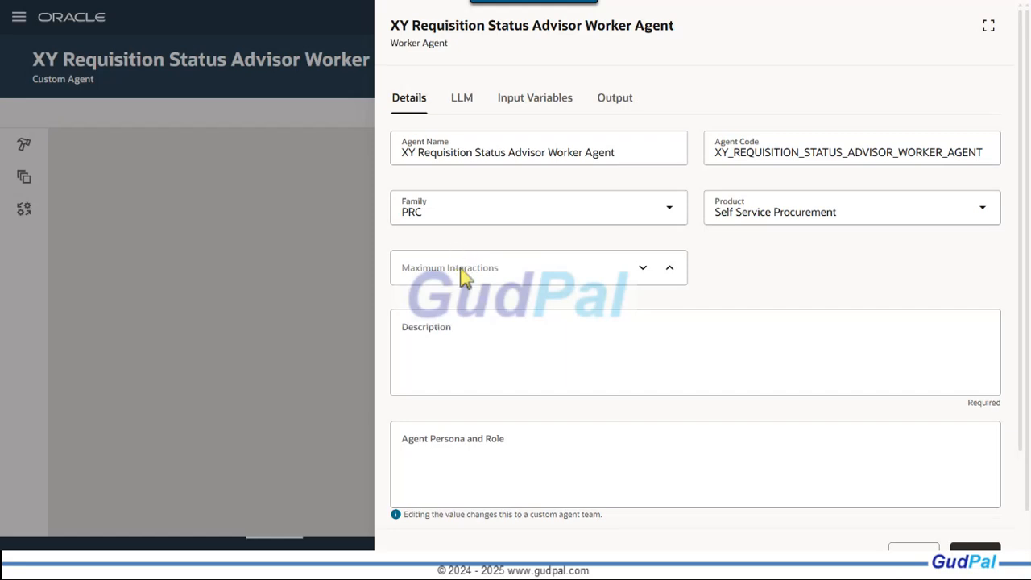
# Set the agent's maximum interactions to 20 and enter the description "Requisition Status Advisor Worker Agent"
pyautogui.click(465, 276)
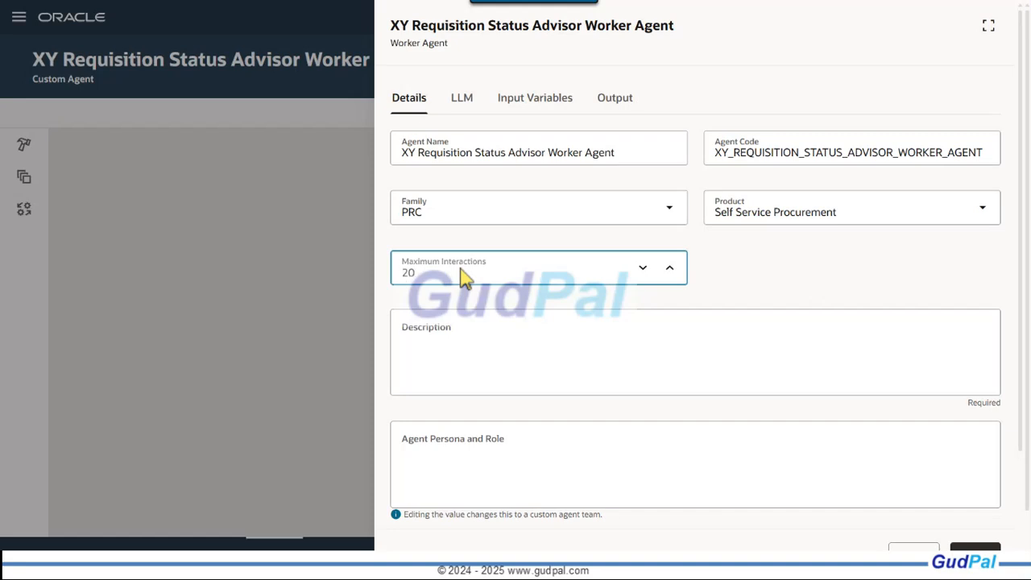
pyautogui.click(476, 364)
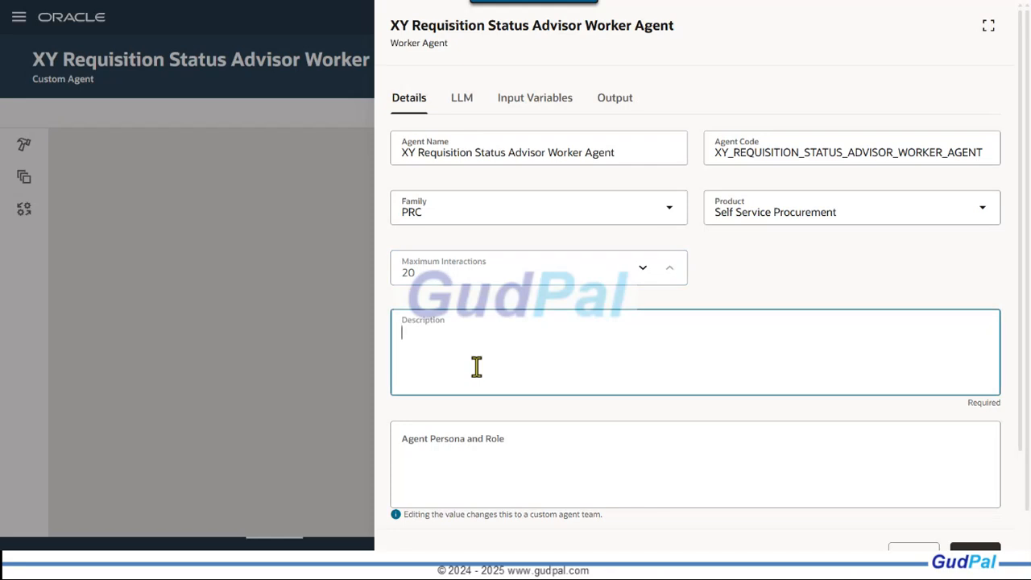
pyautogui.write('XY Requisition Status Advisor Worker Agent')
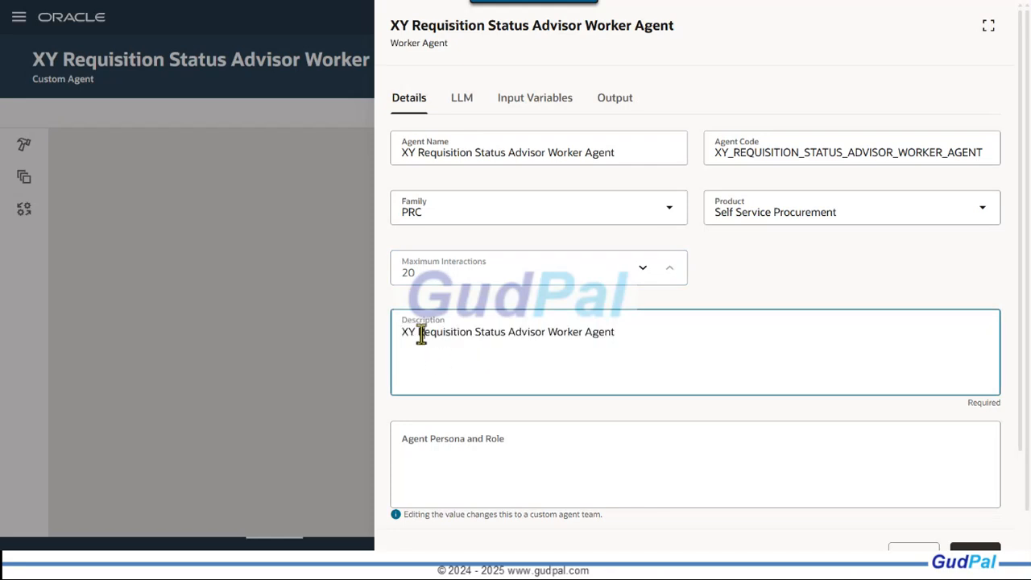
pyautogui.click(390, 343)
pyautogui.press('Delete')
pyautogui.press('Delete')
pyautogui.press('Delete')
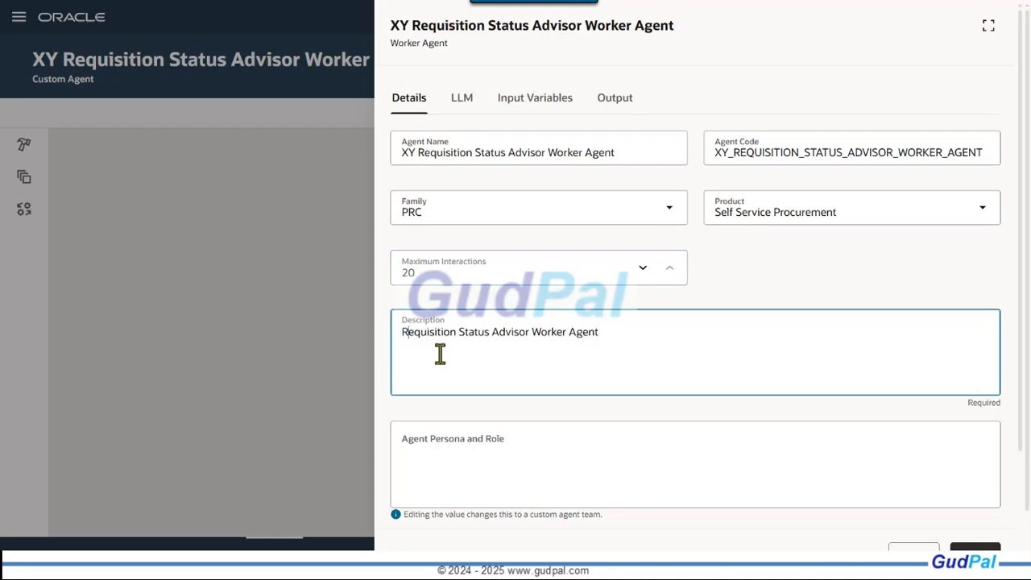
# Enter "Enter Requisition Number" as the worker agent's prompt, leaving the persona and role empty
pyautogui.click(564, 466)
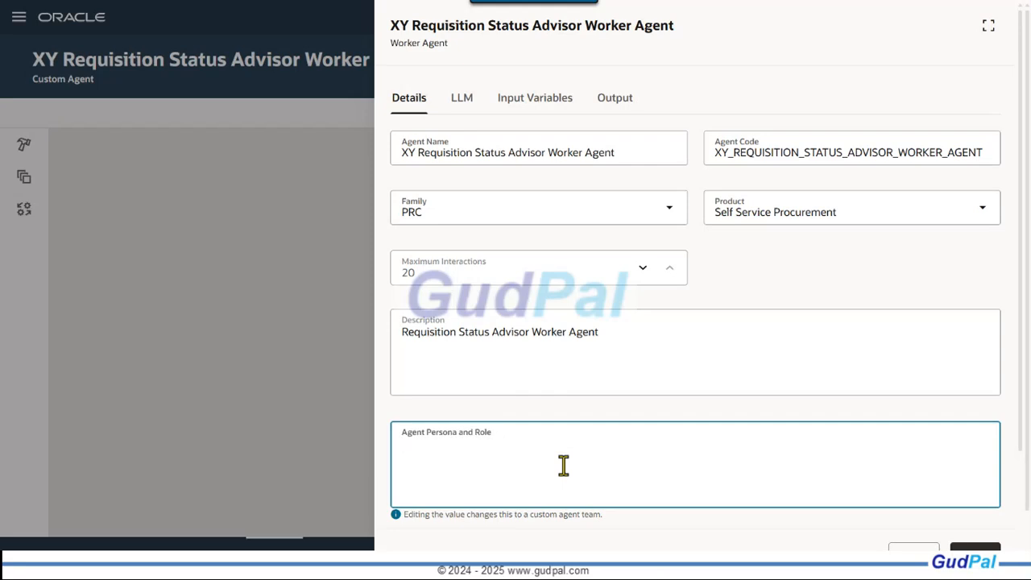
pyautogui.scroll(-2, 675, 374)
pyautogui.scroll(-1, 679, 379)
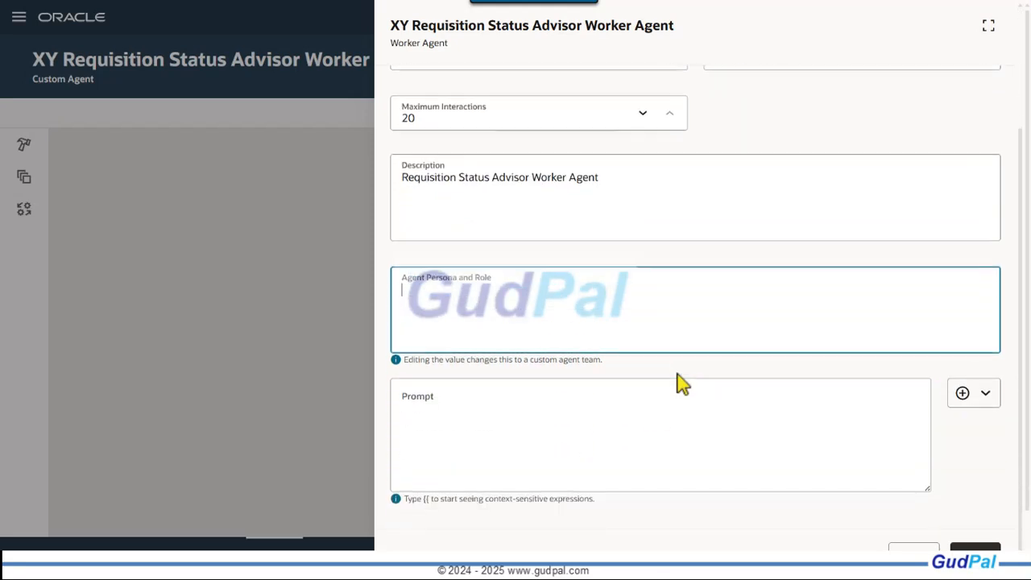
pyautogui.click(634, 433)
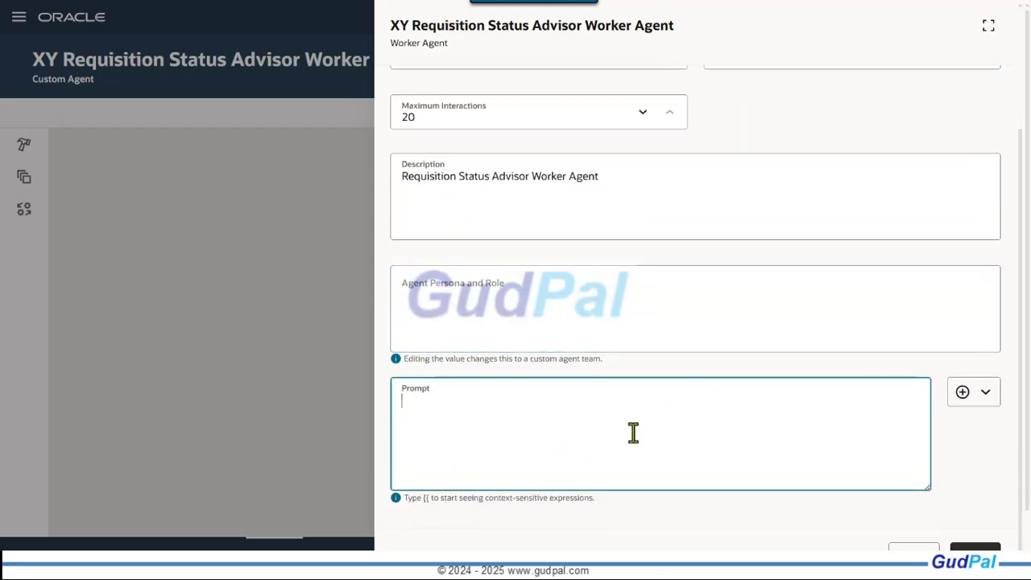
pyautogui.click(555, 77)
pyautogui.click(496, 440)
pyautogui.write('Enter Re')
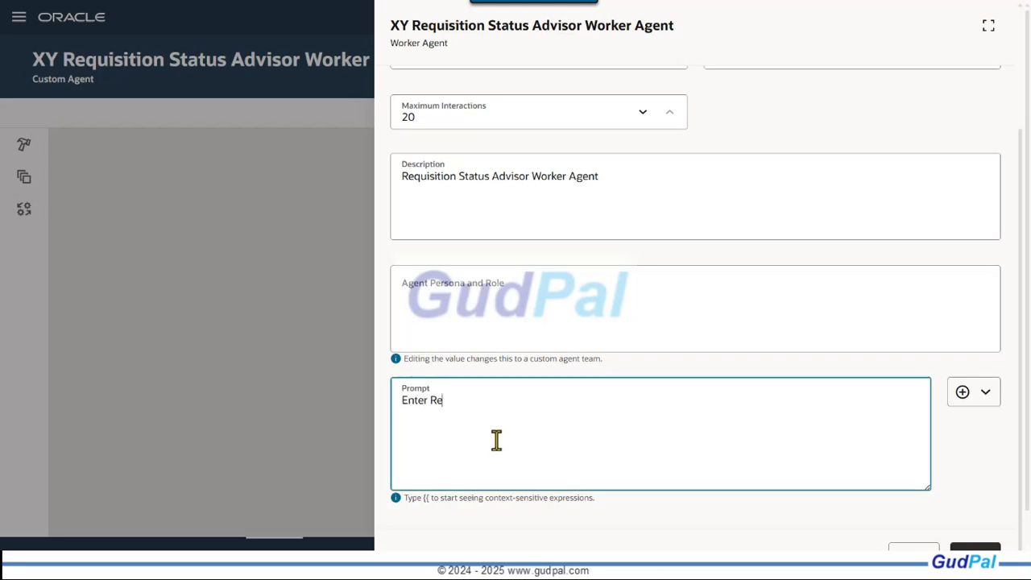
pyautogui.write('quisition Number')
# Review the worker agent's LLM provider and summarization settings, input variables and output mode, and return to its details
pyautogui.scroll(2, 588, 336)
pyautogui.click(475, 101)
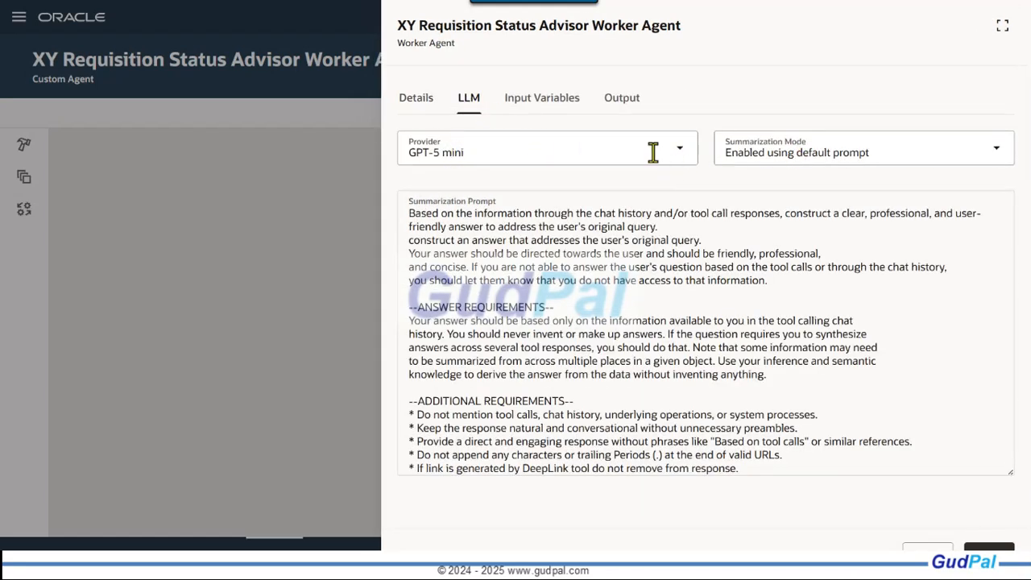
pyautogui.click(681, 157)
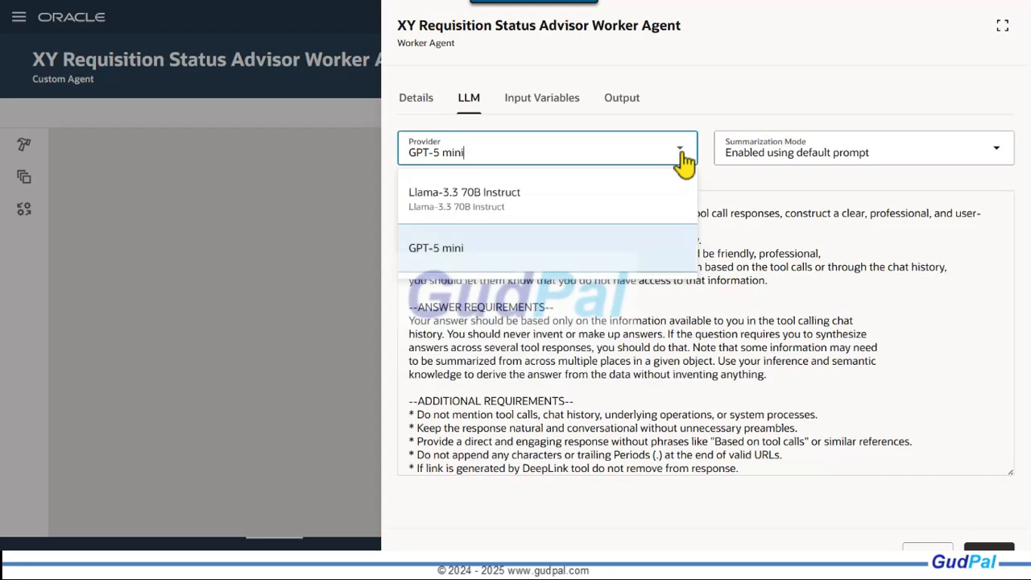
pyautogui.click(755, 105)
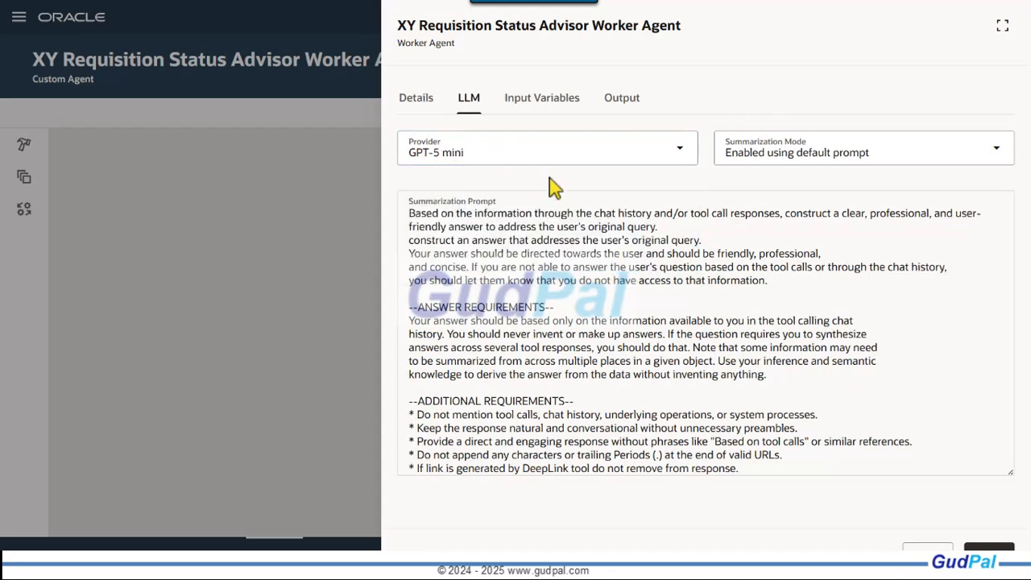
pyautogui.click(538, 112)
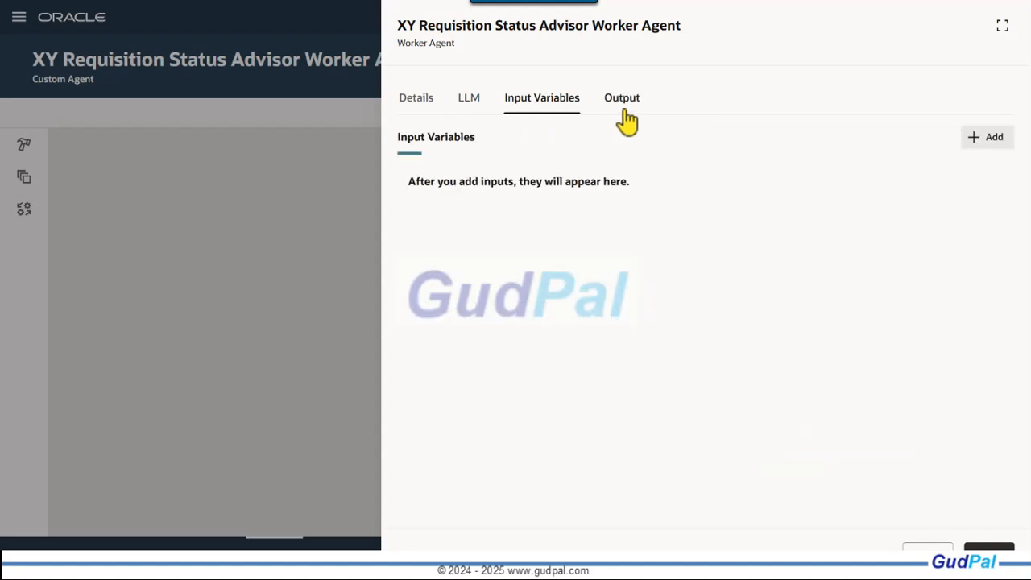
pyautogui.click(623, 117)
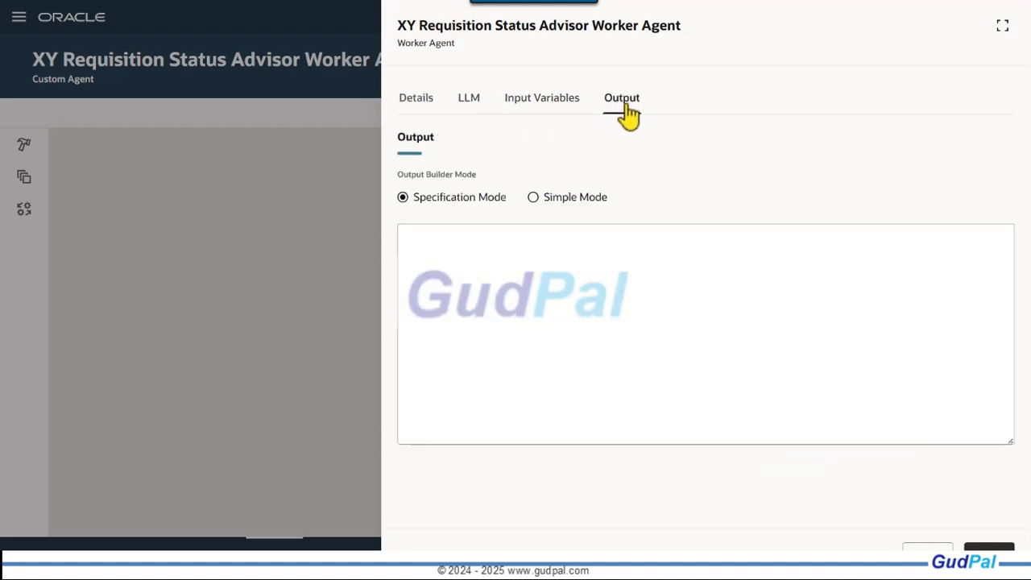
pyautogui.click(416, 106)
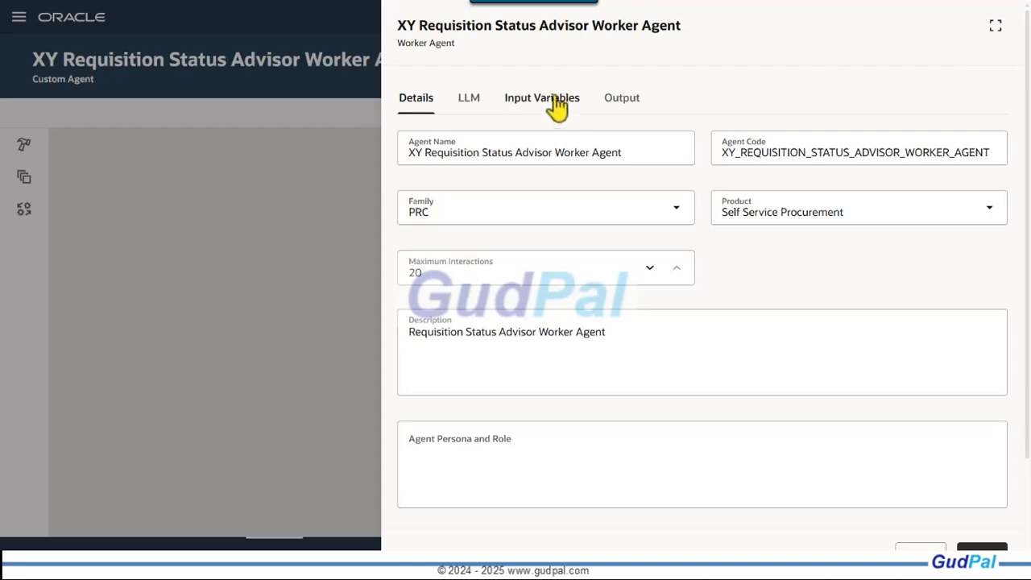
# Close the agent's details and add the "Requisition Status Advisor" business object tool to the worker agent
pyautogui.press('Escape')
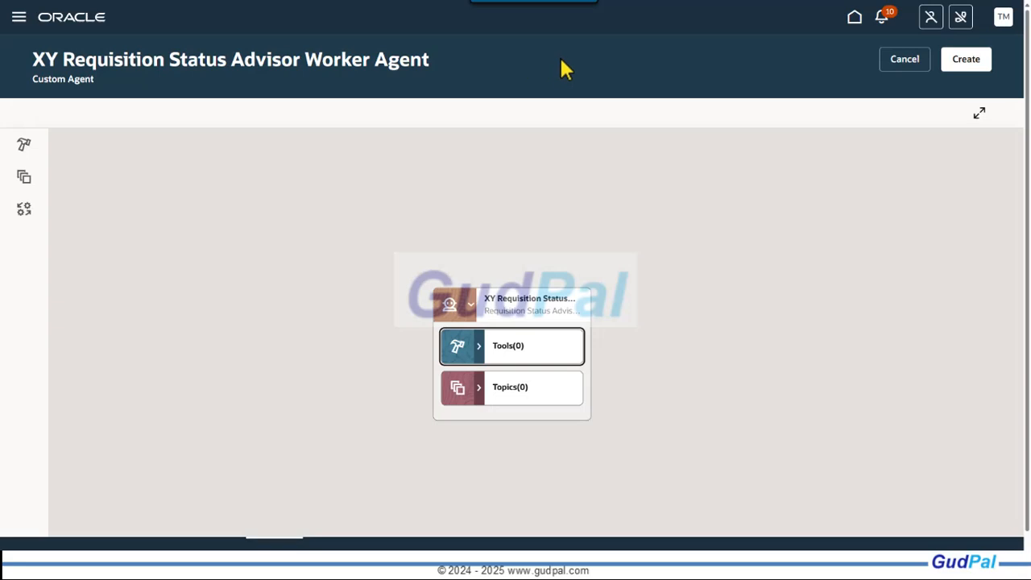
pyautogui.click(33, 154)
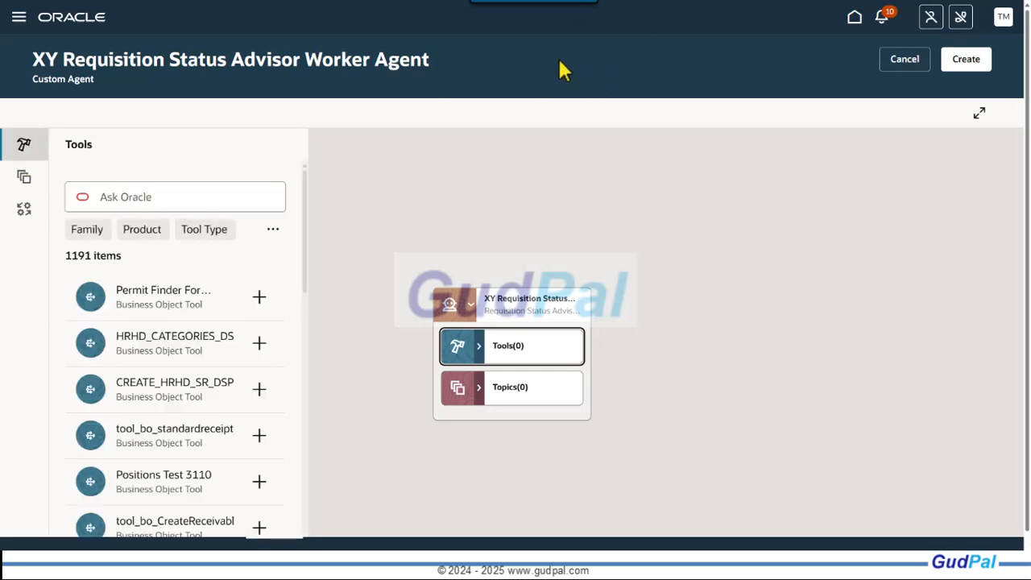
pyautogui.click(131, 196)
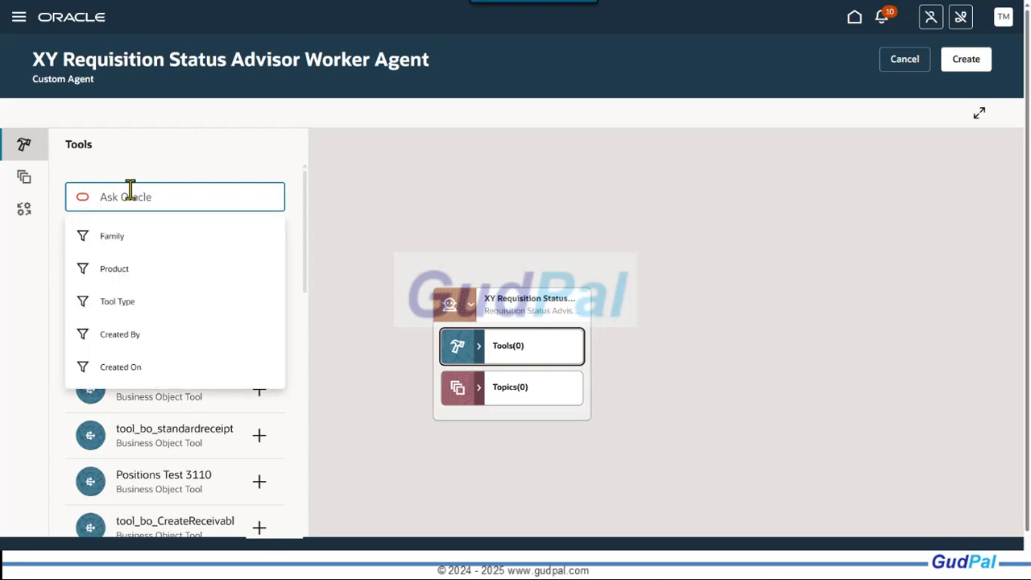
pyautogui.write('Requisition Status Advisor')
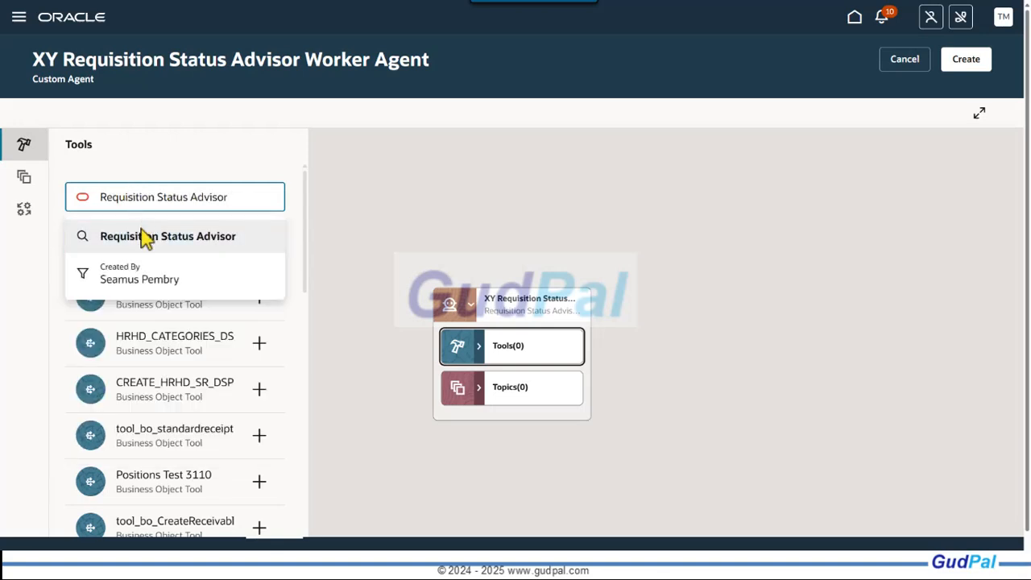
pyautogui.click(143, 238)
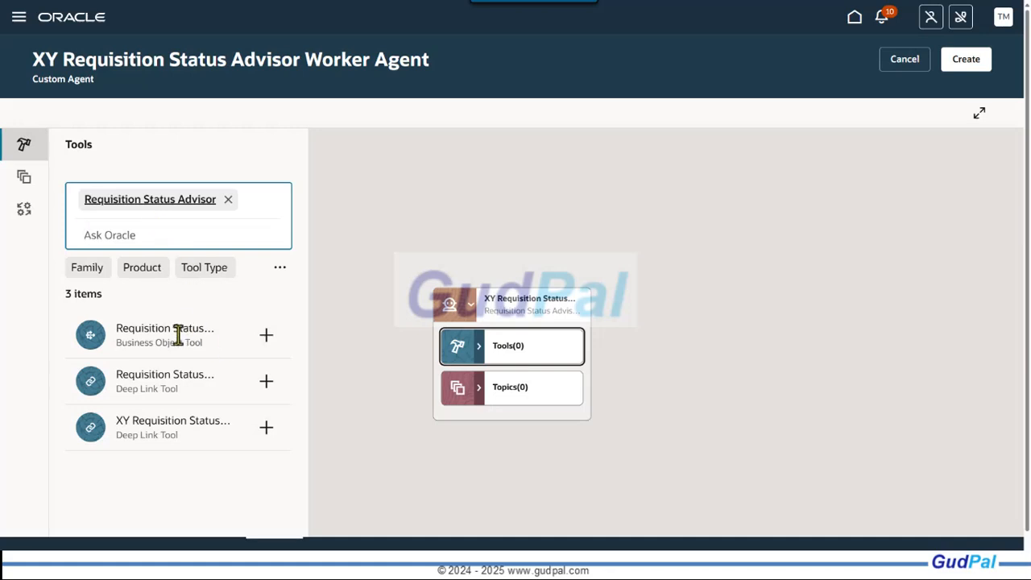
pyautogui.click(275, 335)
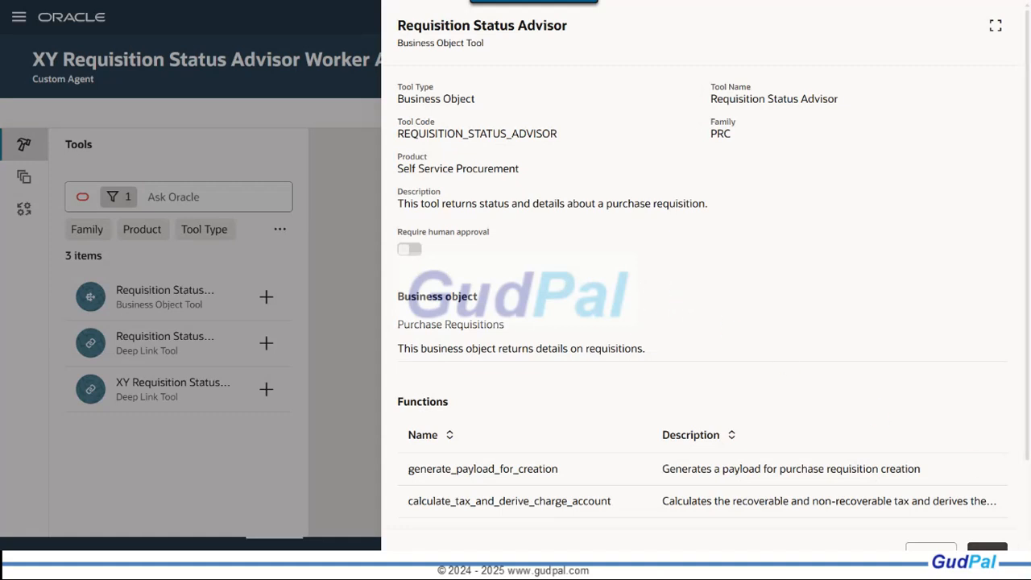
pyautogui.click(988, 548)
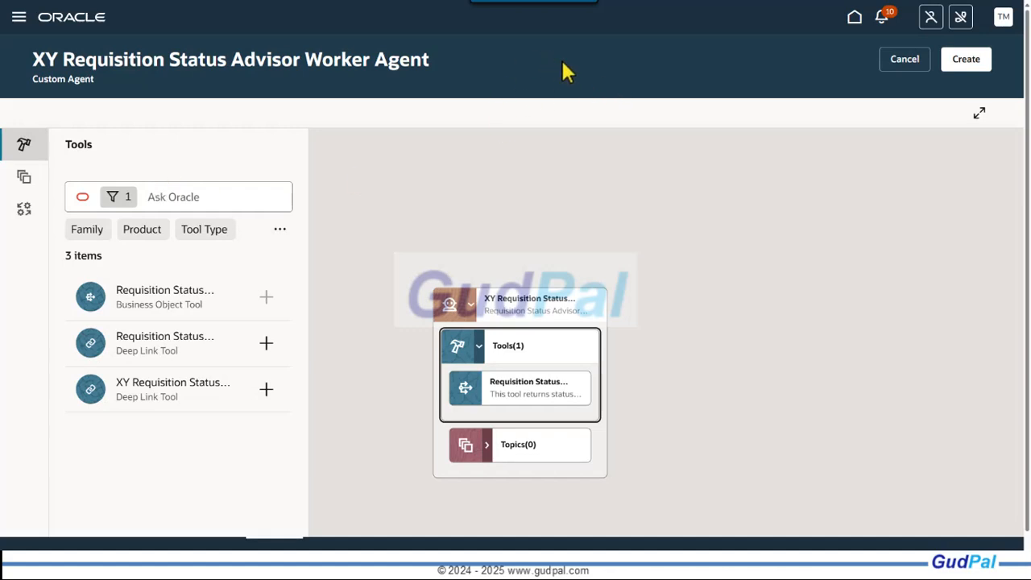
# Find "XY Requisition Status Advisor Deep Link Tool" and add it to the worker agent's tools
pyautogui.click(173, 201)
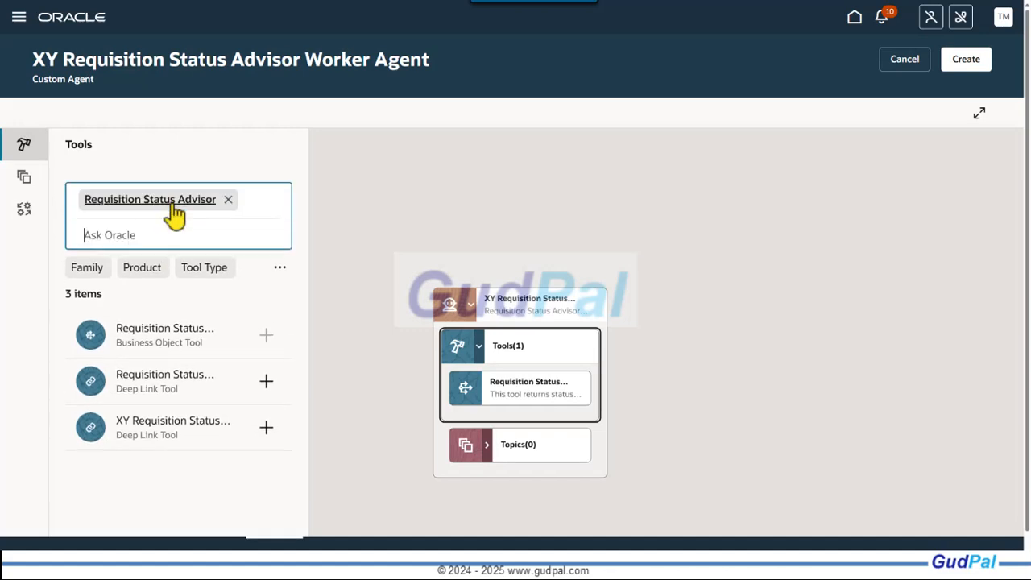
pyautogui.click(228, 199)
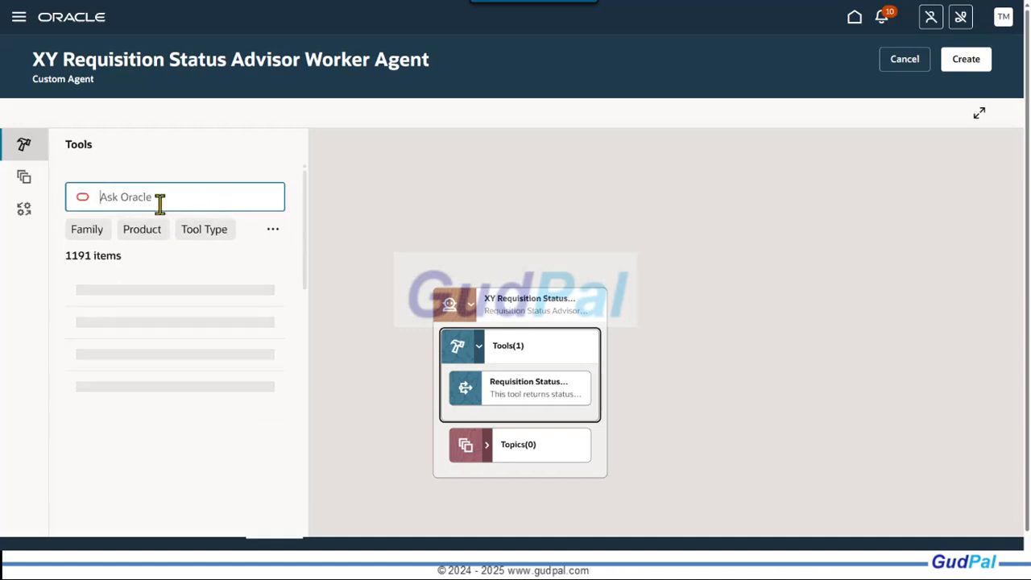
pyautogui.write('Requisition Status Advisor Deep Link Tool')
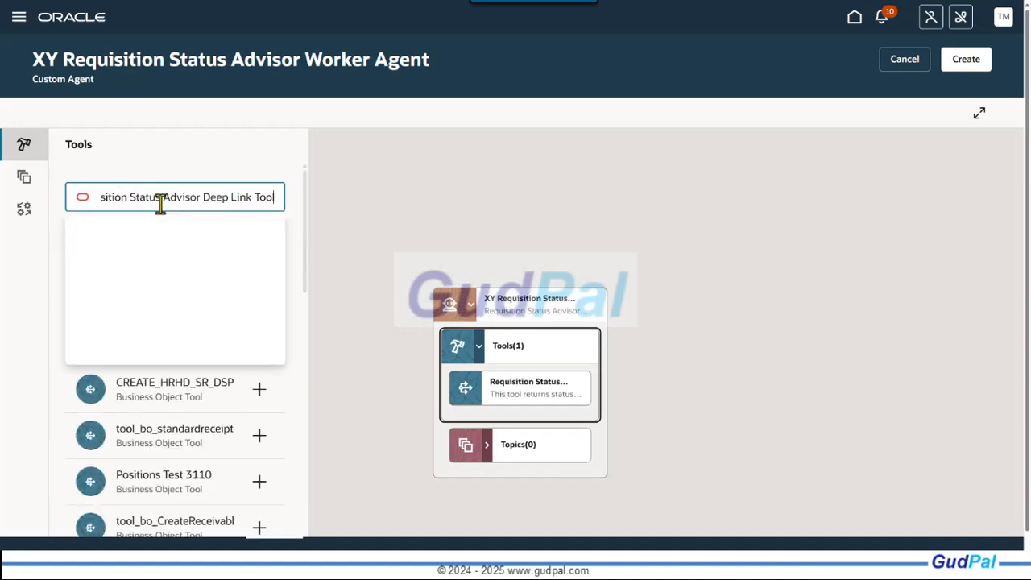
pyautogui.press('Return')
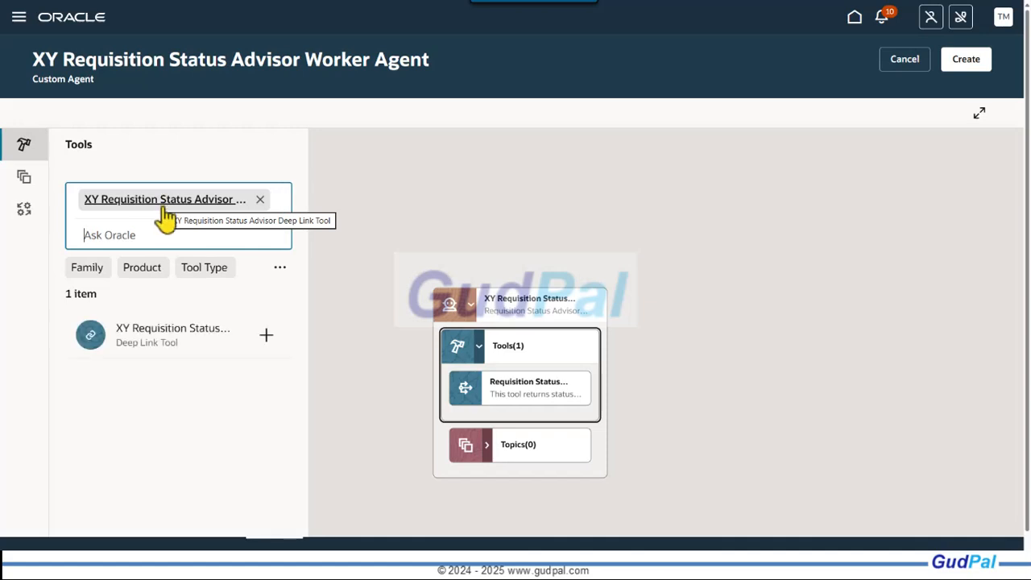
pyautogui.click(267, 337)
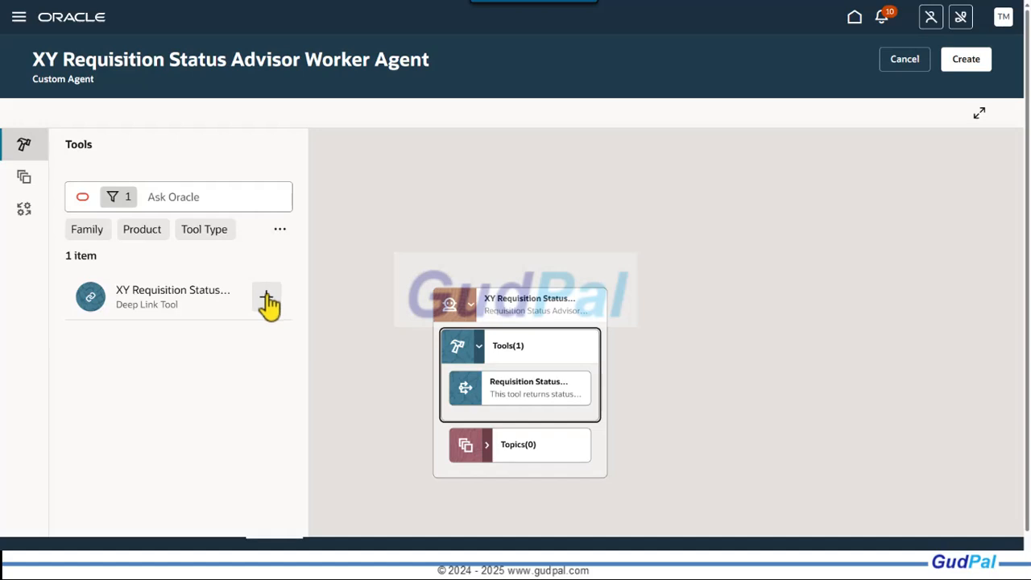
pyautogui.click(266, 300)
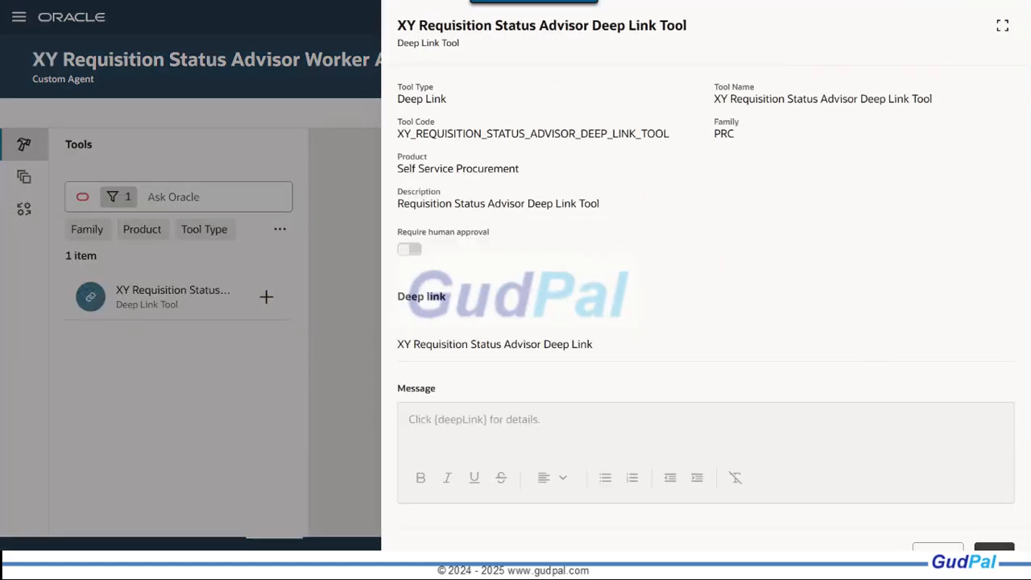
pyautogui.click(994, 548)
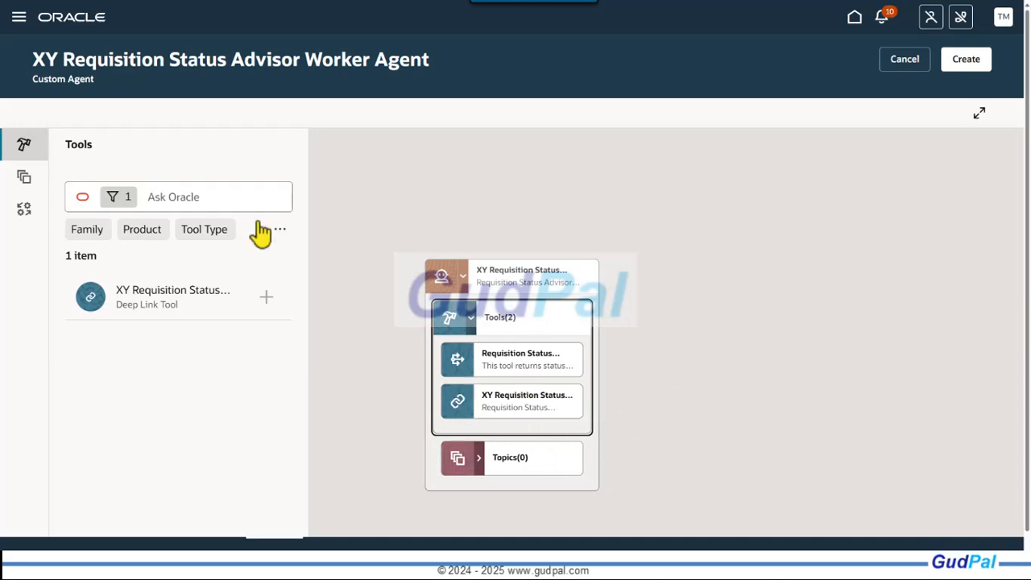
# Clear the previous tool search and add the GetUserSession user session tool to the worker agent
pyautogui.click(228, 200)
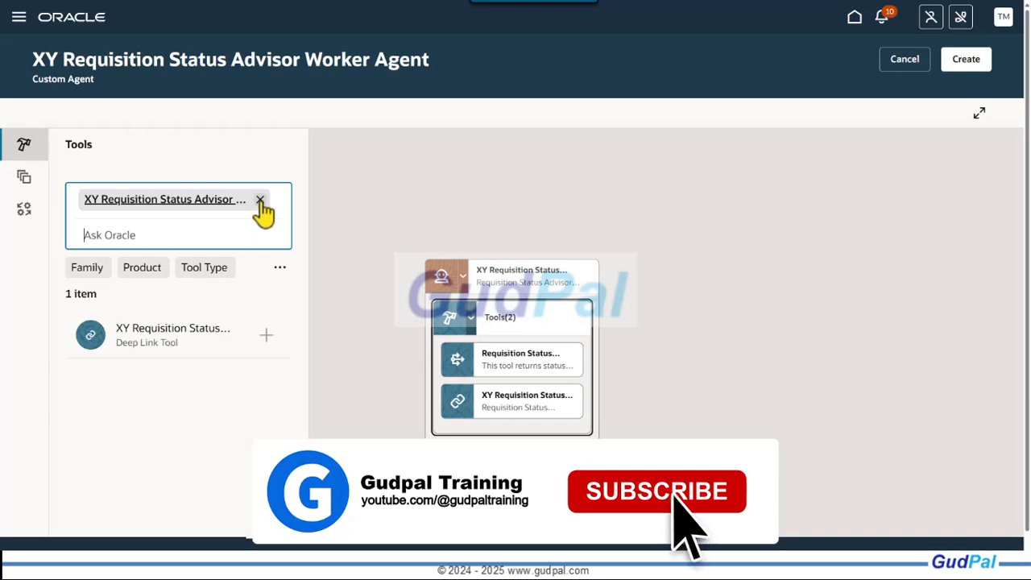
pyautogui.click(259, 200)
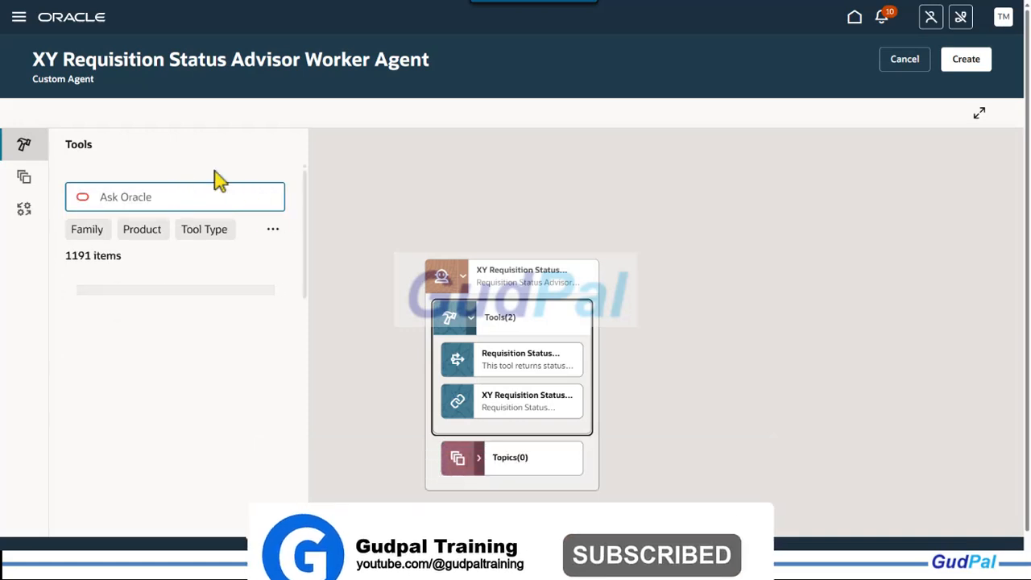
pyautogui.click(561, 67)
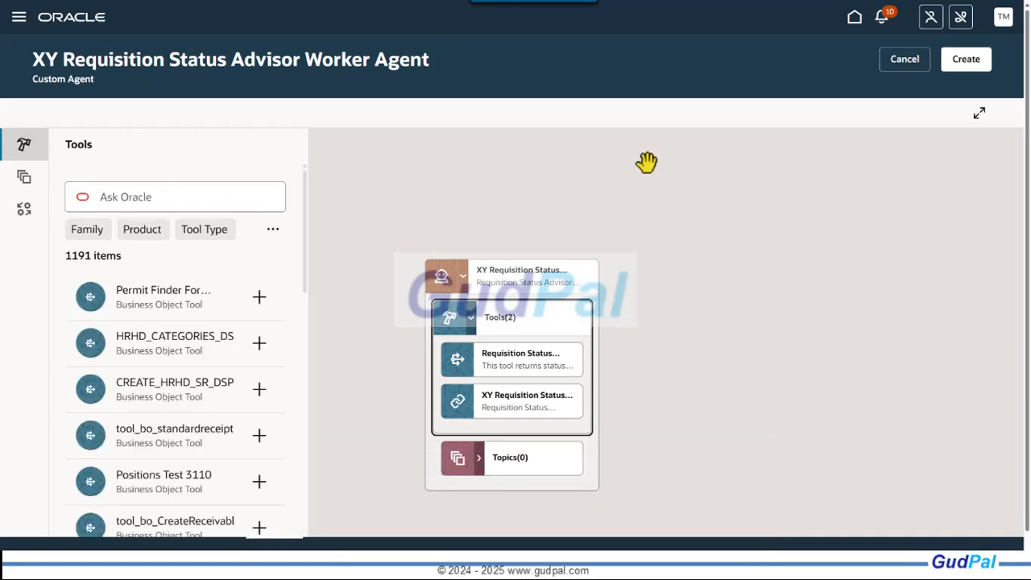
pyautogui.click(114, 196)
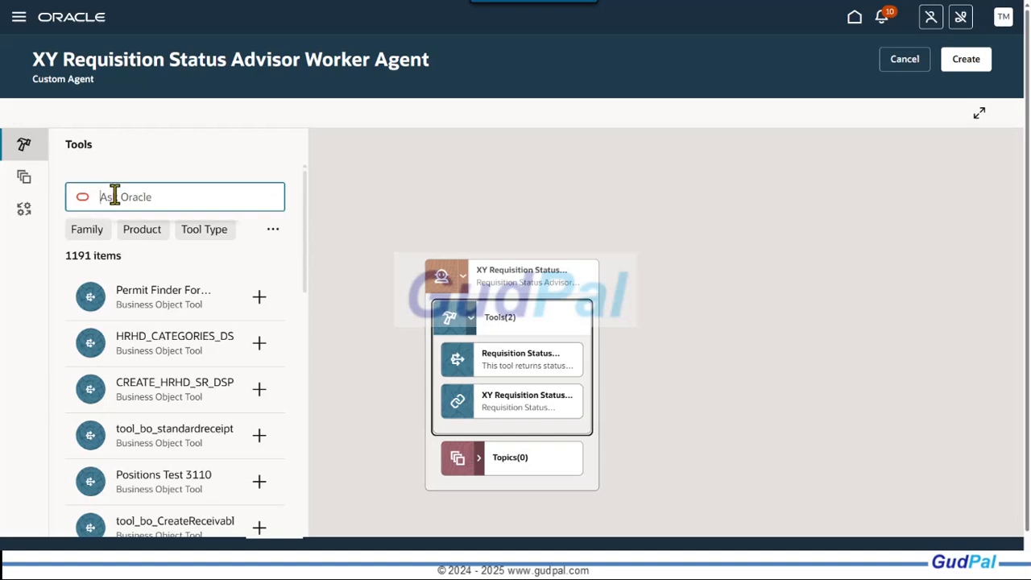
pyautogui.write('GetUserSession')
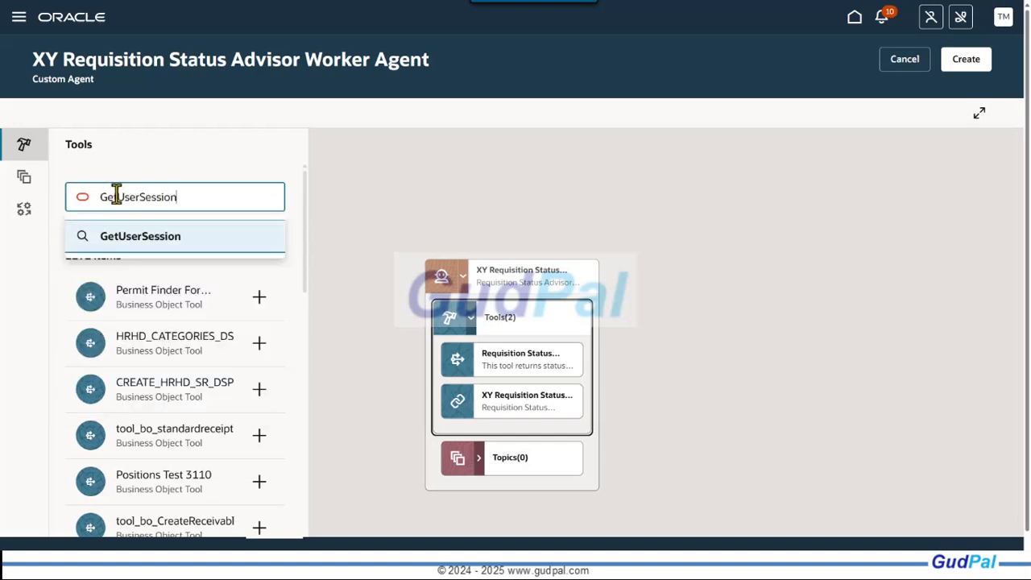
pyautogui.click(140, 234)
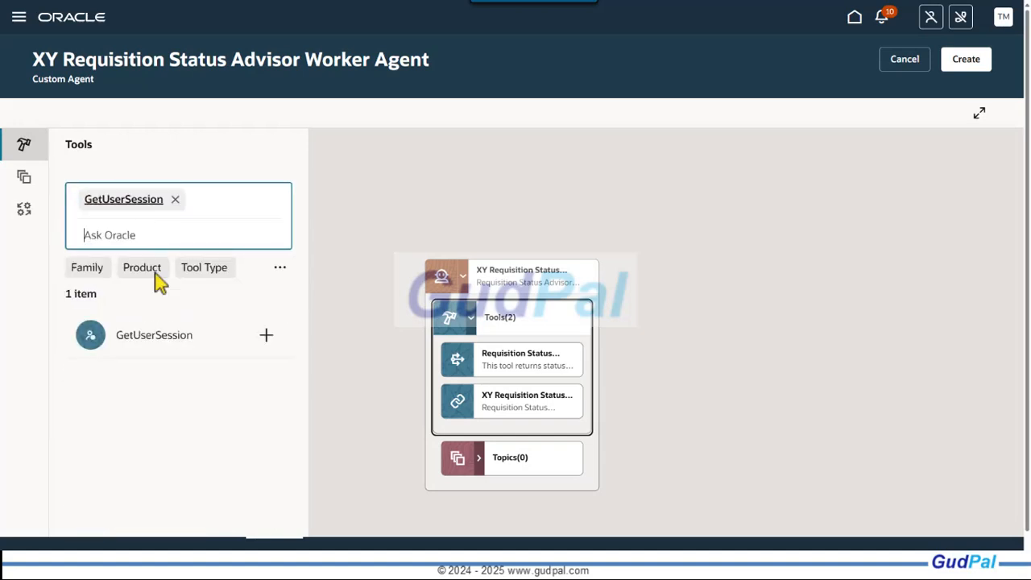
pyautogui.click(266, 336)
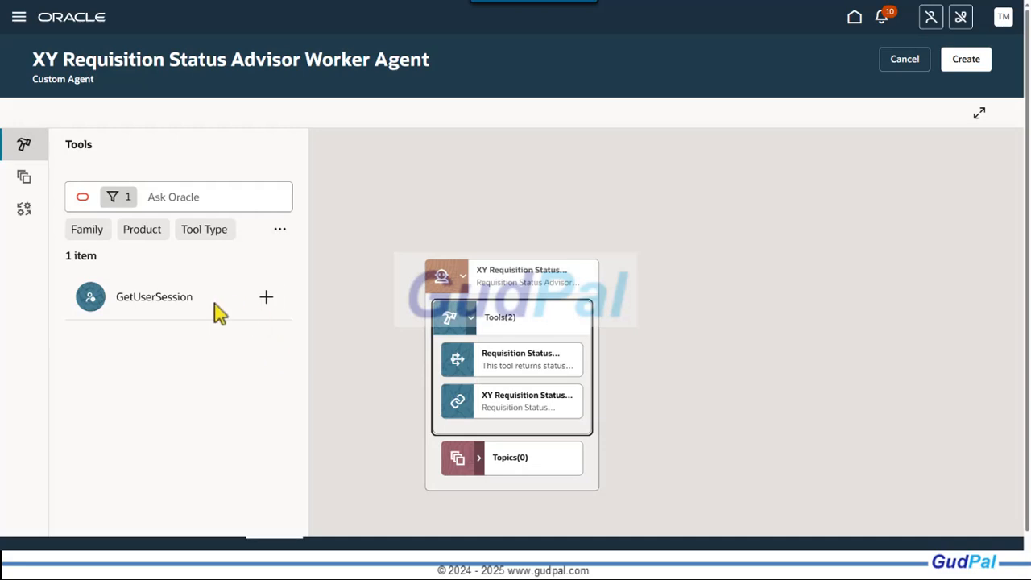
pyautogui.click(266, 298)
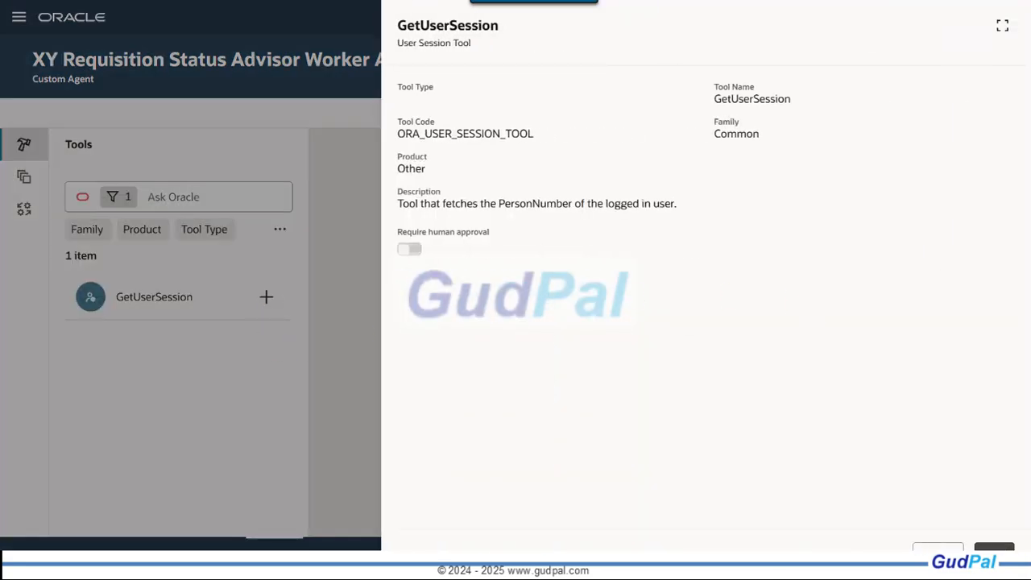
pyautogui.click(994, 548)
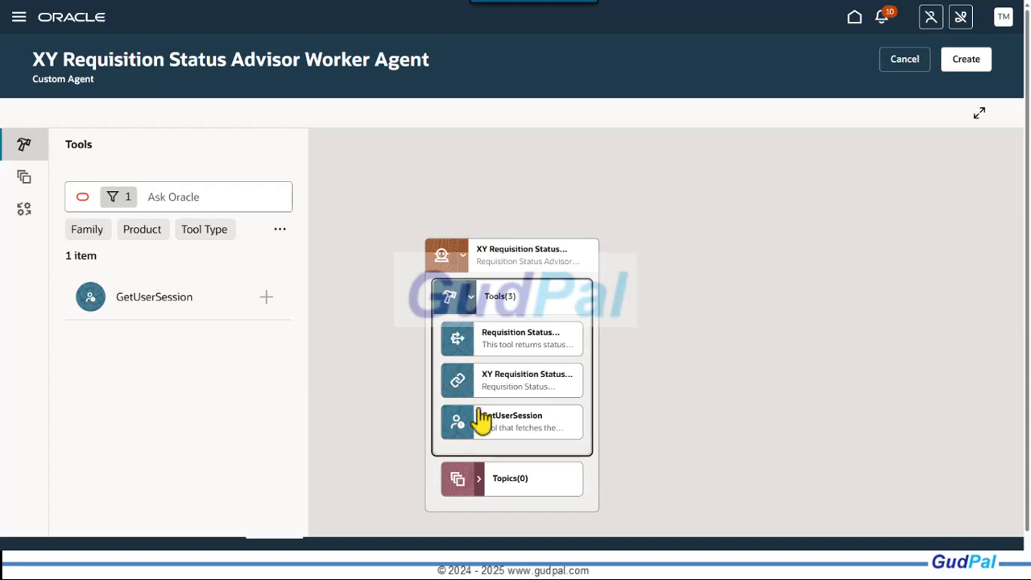
# Find the "Requisition Status Advisor" topic and add it to the worker agent's topics
pyautogui.click(517, 493)
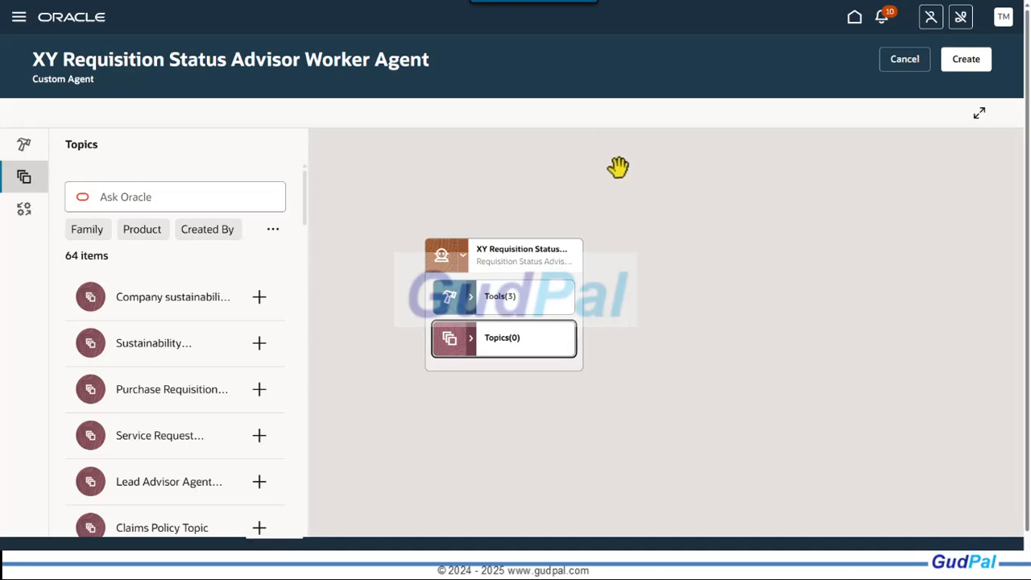
pyautogui.click(138, 198)
pyautogui.write('Requisition Status Advisor')
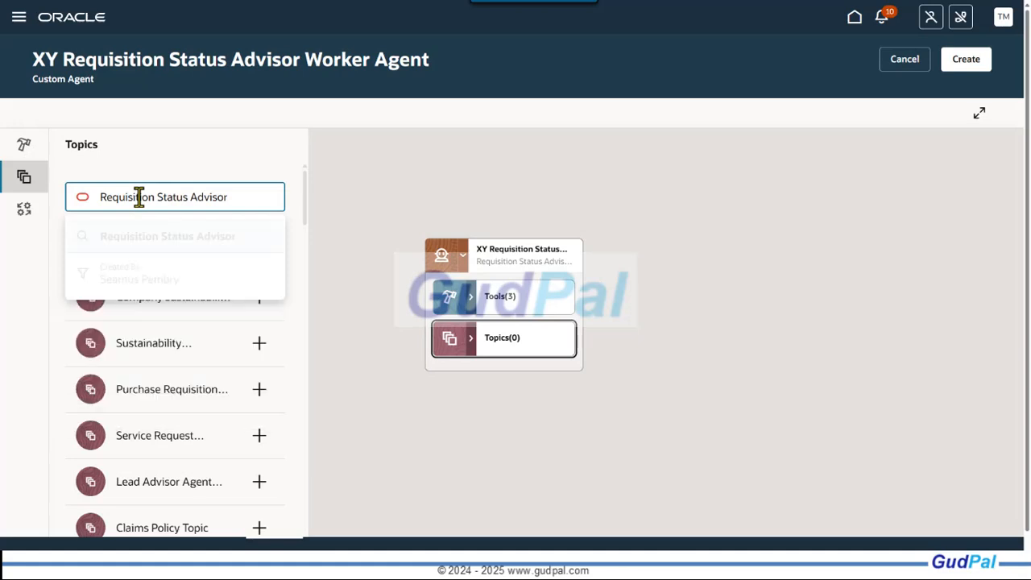
pyautogui.press('Return')
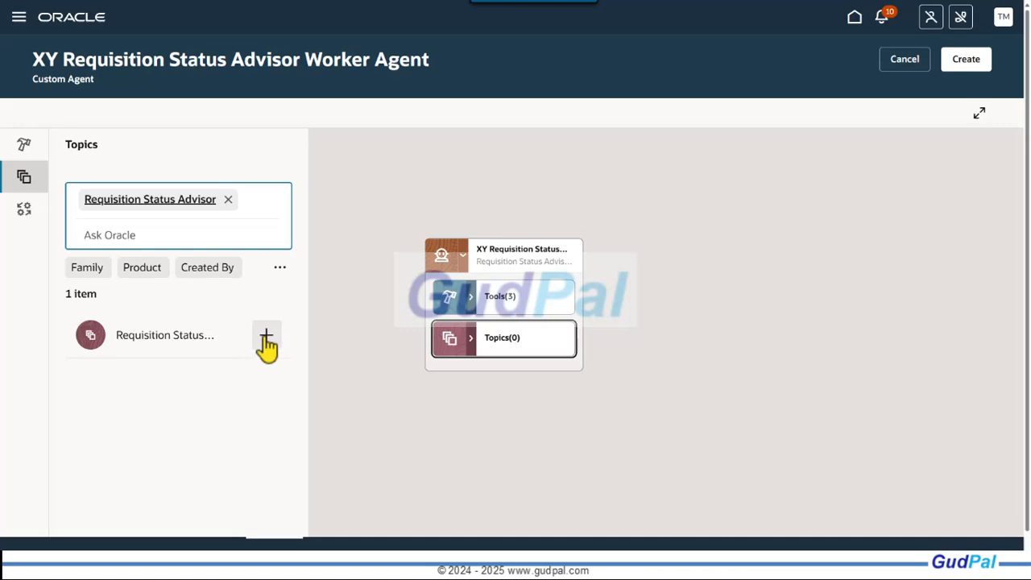
pyautogui.click(266, 343)
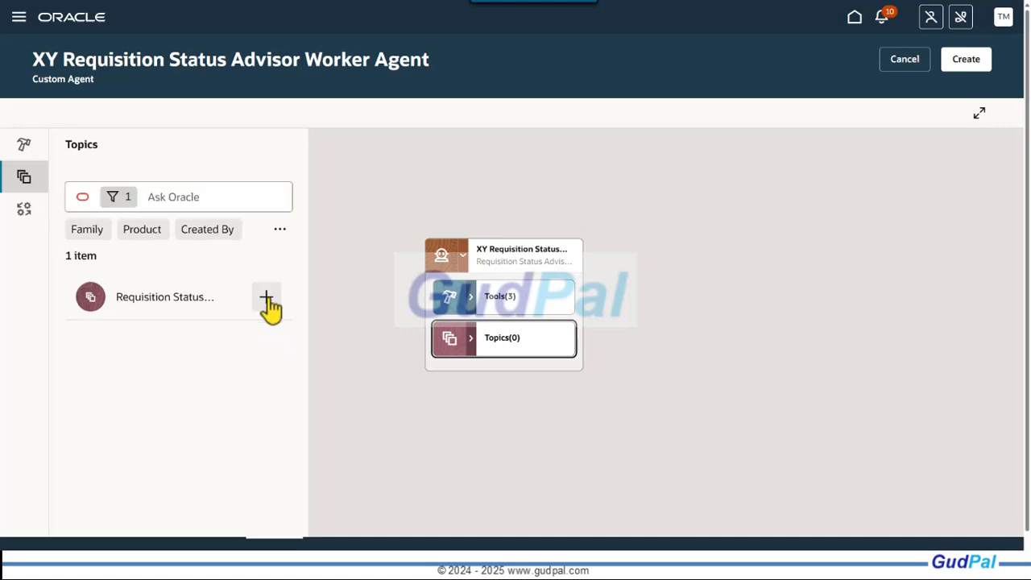
pyautogui.click(267, 300)
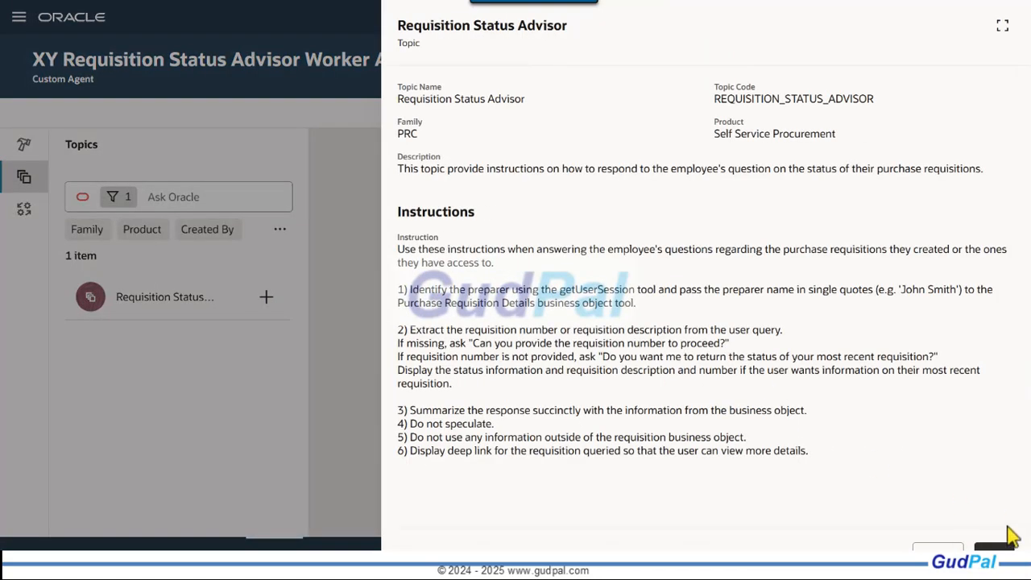
pyautogui.click(1006, 543)
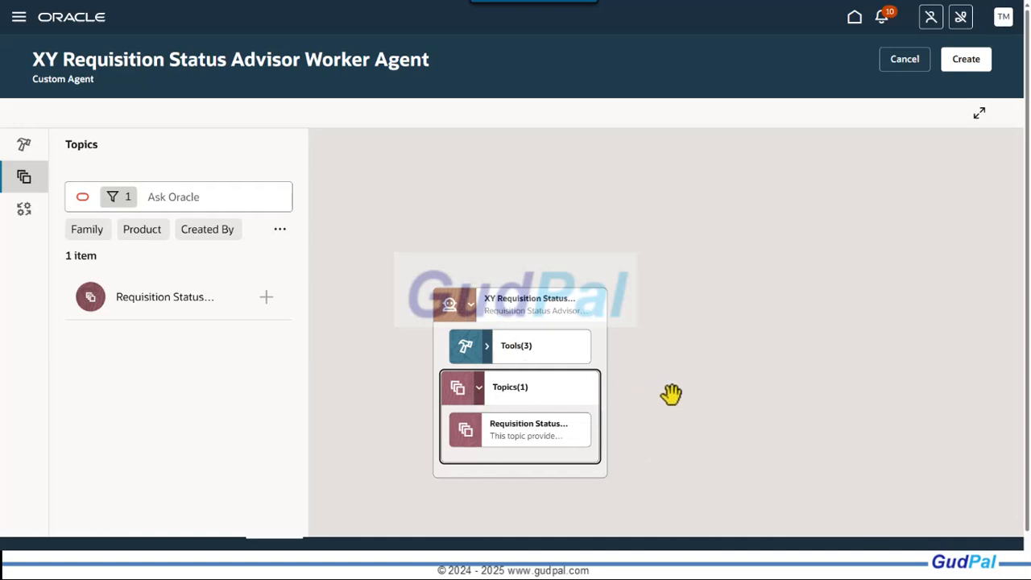
# Create and publish the worker agent with its assigned tools and topic
pyautogui.click(963, 69)
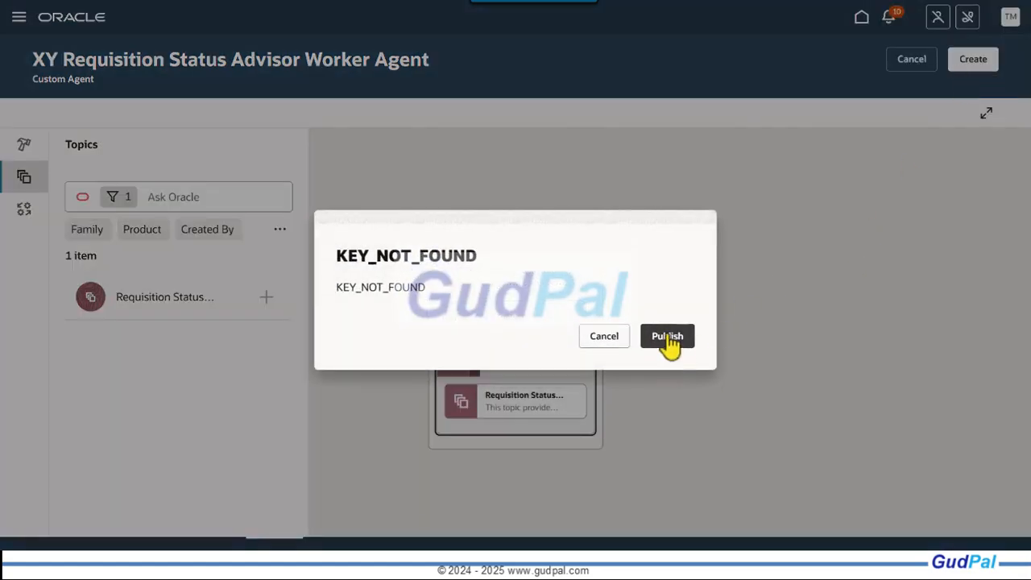
pyautogui.click(676, 337)
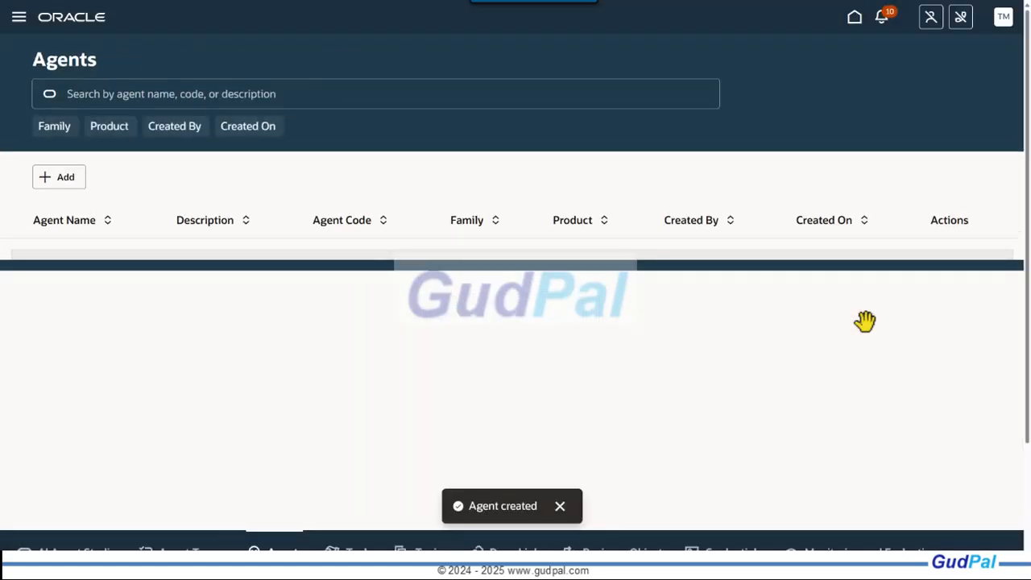
pyautogui.click(559, 508)
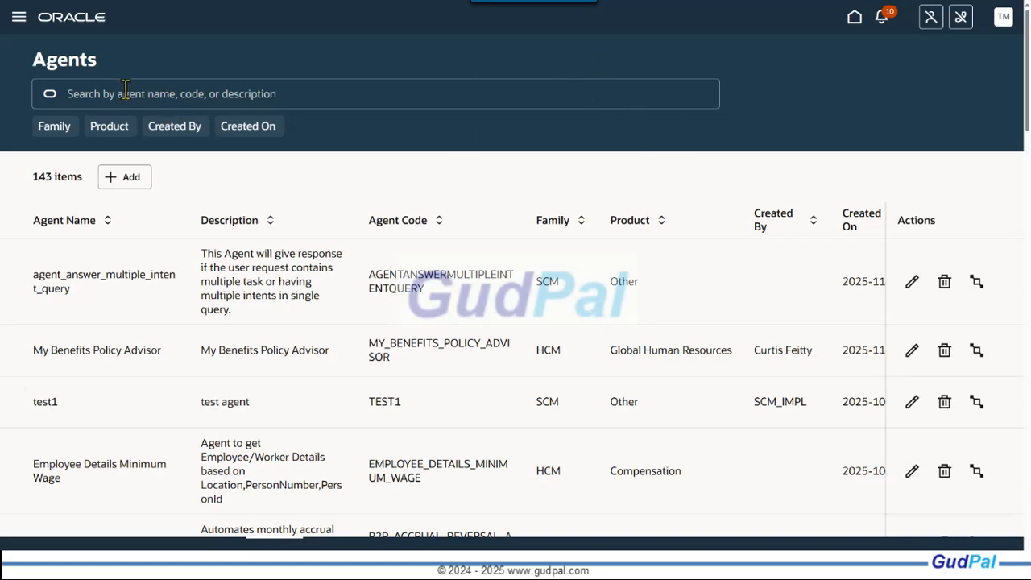
# Search the agents list for "XY Requisition Status Advisor Worker Agent"
pyautogui.click(153, 94)
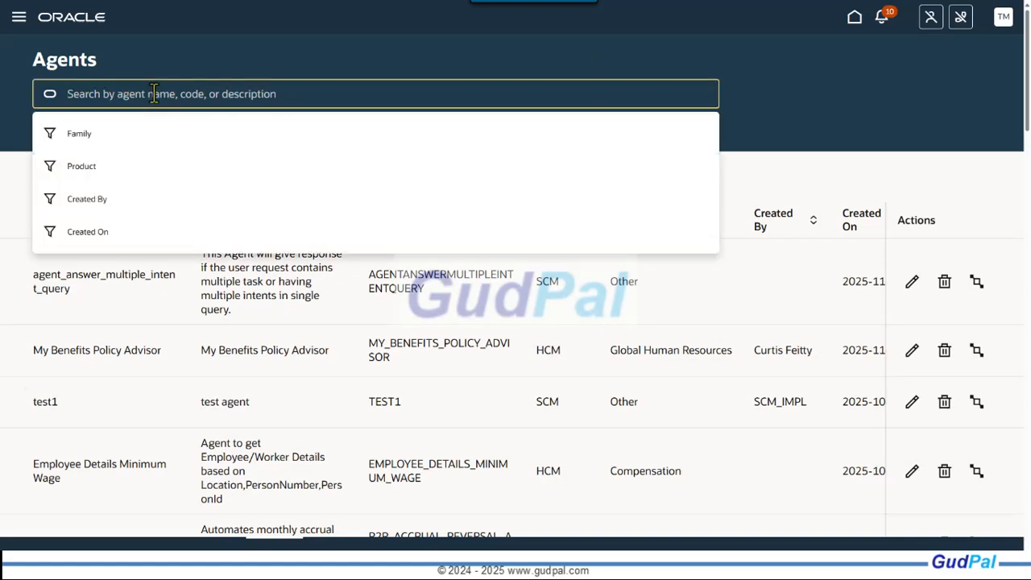
pyautogui.write('XY Requisition Status Advisor Worker Agent')
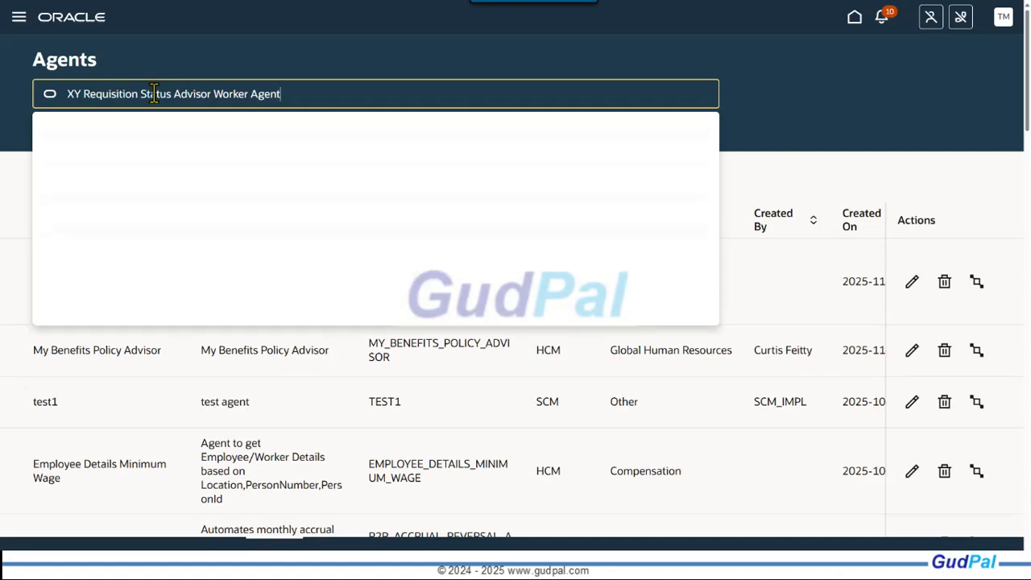
pyautogui.press('Return')
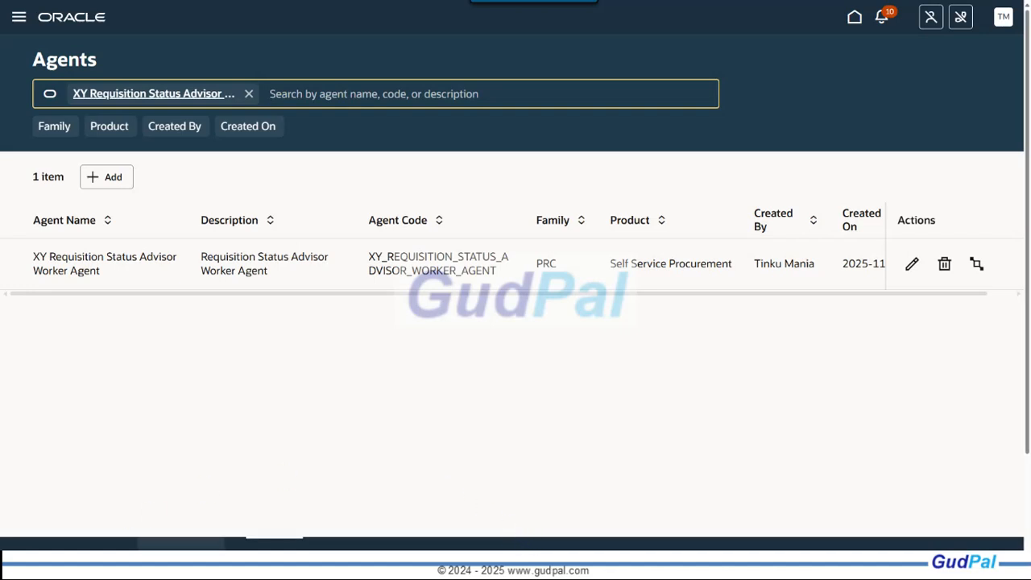
# Start a new agent team named "XY Requisition Status Advisor Supervisor Agent" with its matching agent team code
pyautogui.click(178, 554)
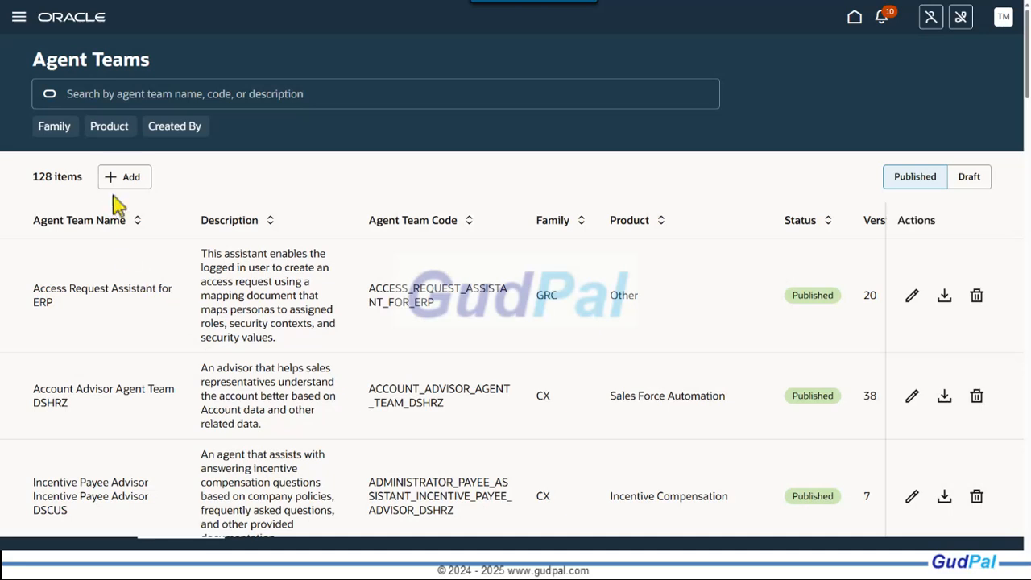
pyautogui.click(127, 178)
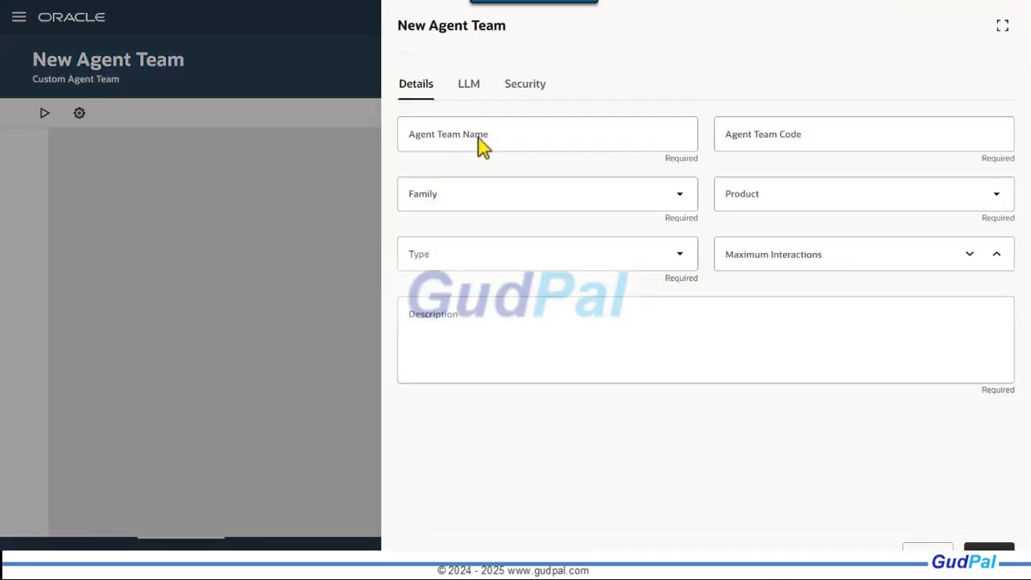
pyautogui.click(546, 134)
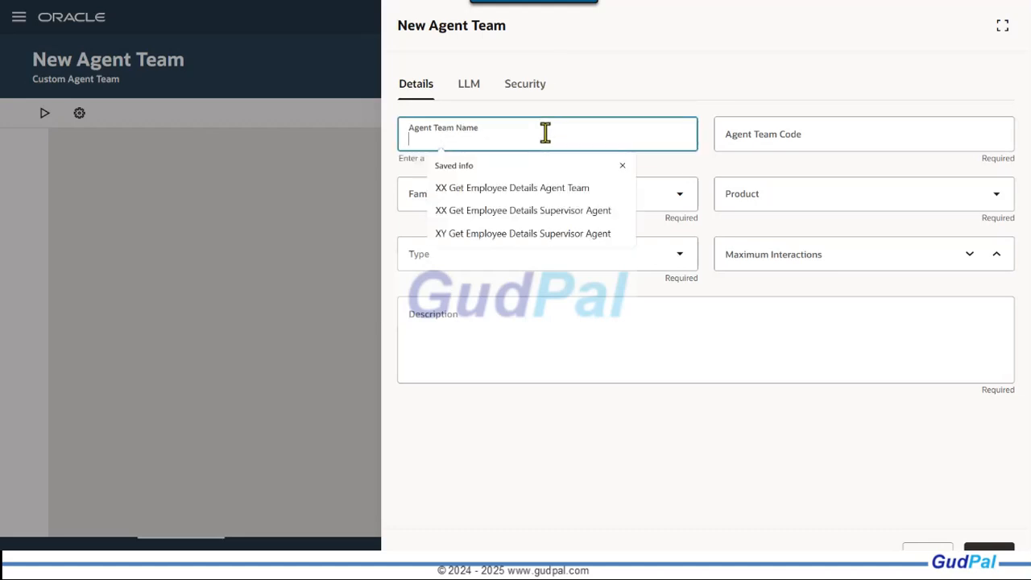
pyautogui.write('XY Requisition Status Advisor Supervisor Agent')
pyautogui.press('Tab')
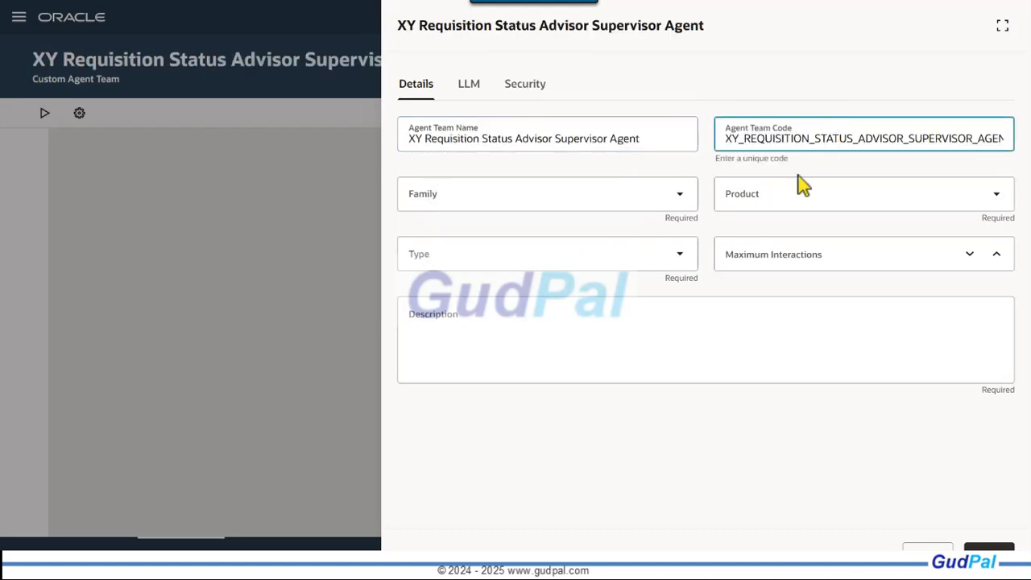
# Set the agent team's family to PRC, product to Self Service Procurement, and type to Supervisor
pyautogui.click(470, 197)
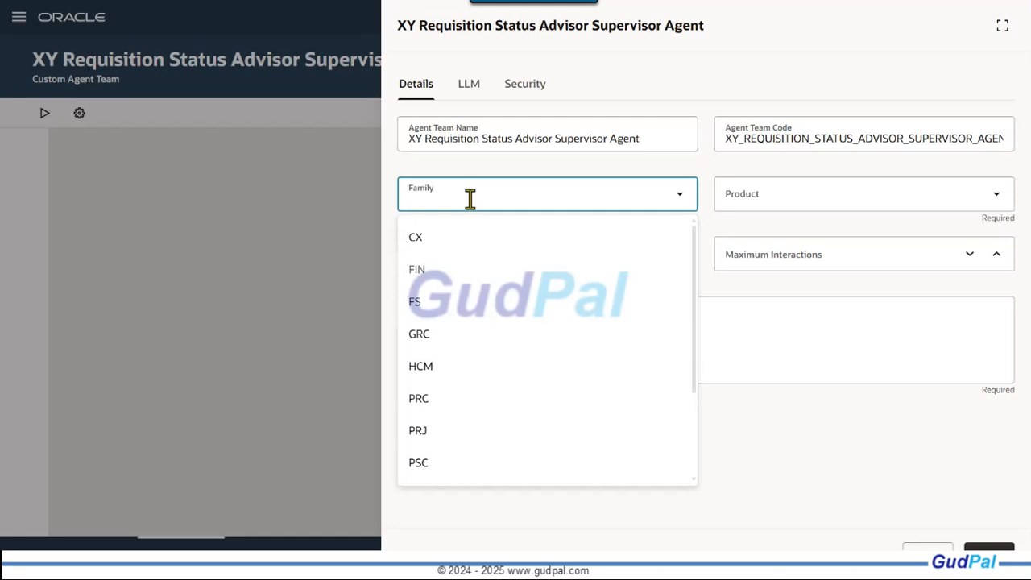
pyautogui.click(462, 398)
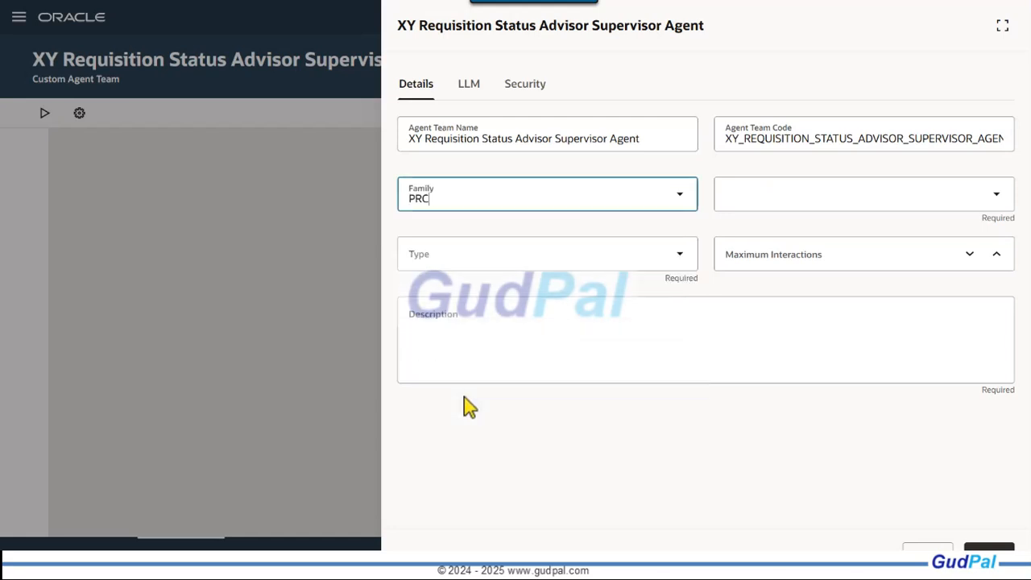
pyautogui.click(787, 201)
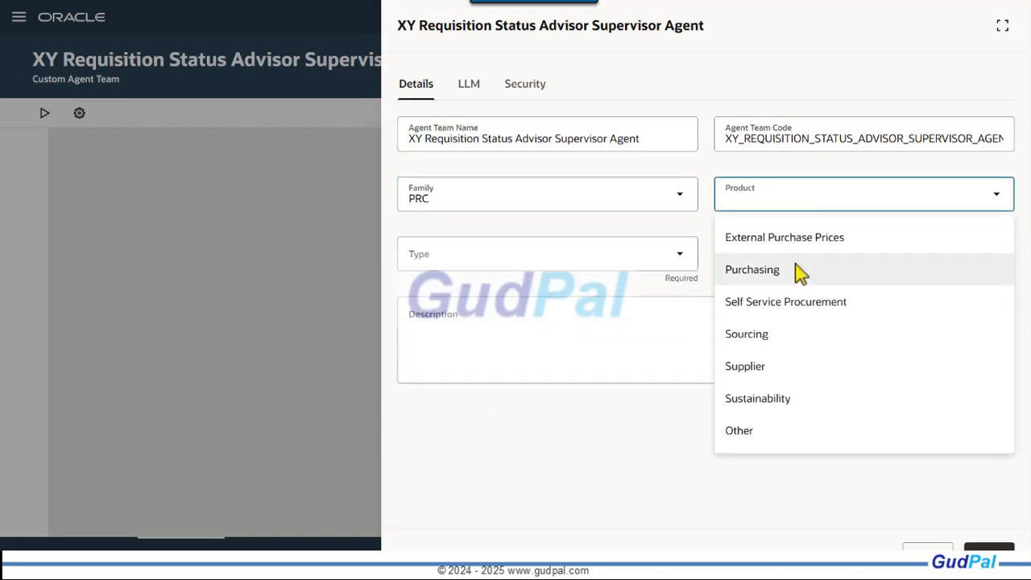
pyautogui.click(794, 303)
pyautogui.click(513, 252)
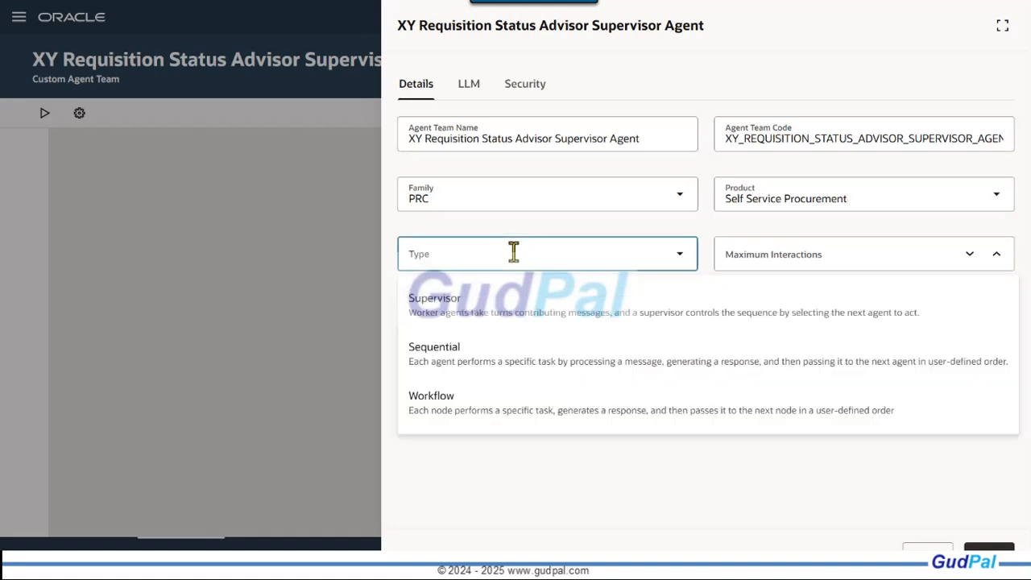
pyautogui.click(512, 317)
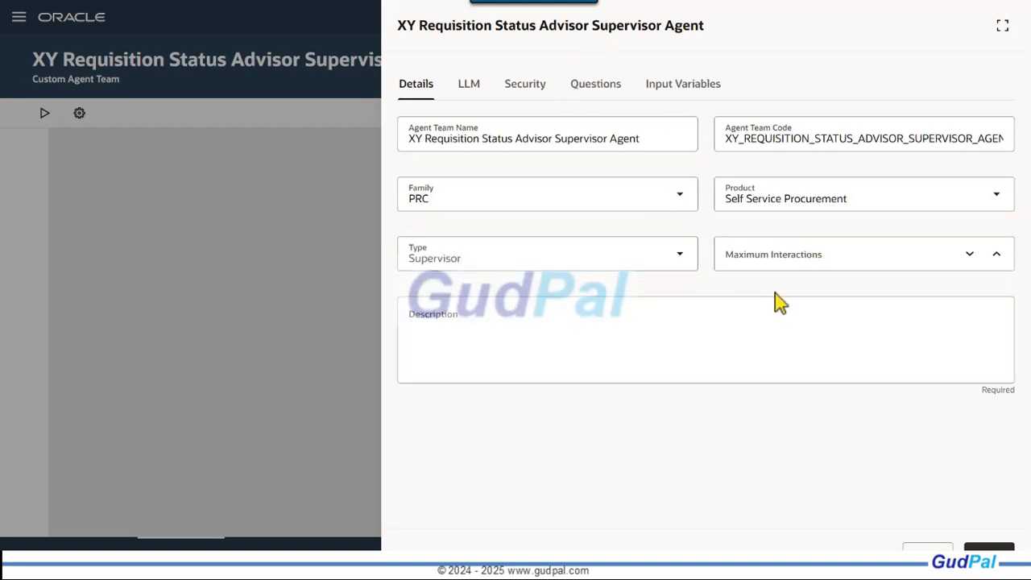
# Set maximum interactions to 20, describe the team as "Requisition Status Advisor Supervisor Agent", and create the agent team
pyautogui.click(767, 260)
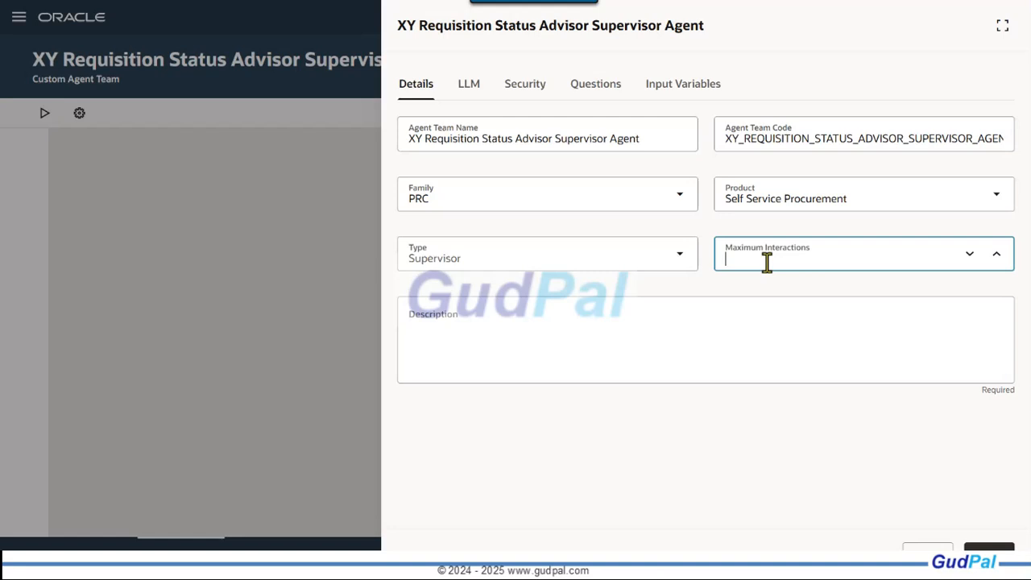
pyautogui.click(708, 322)
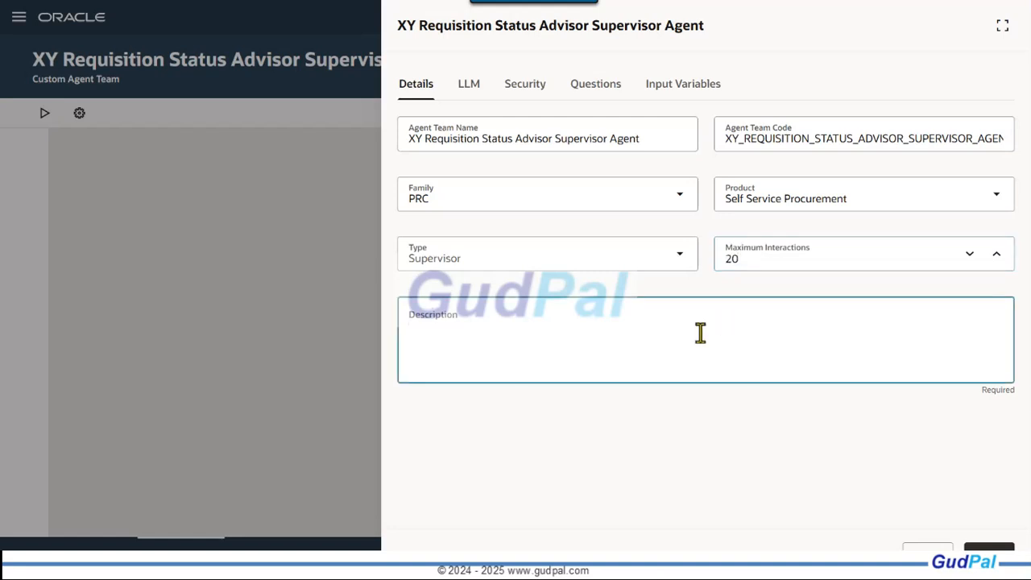
pyautogui.write('XY Requisition Status Advisor Supervisor Agent')
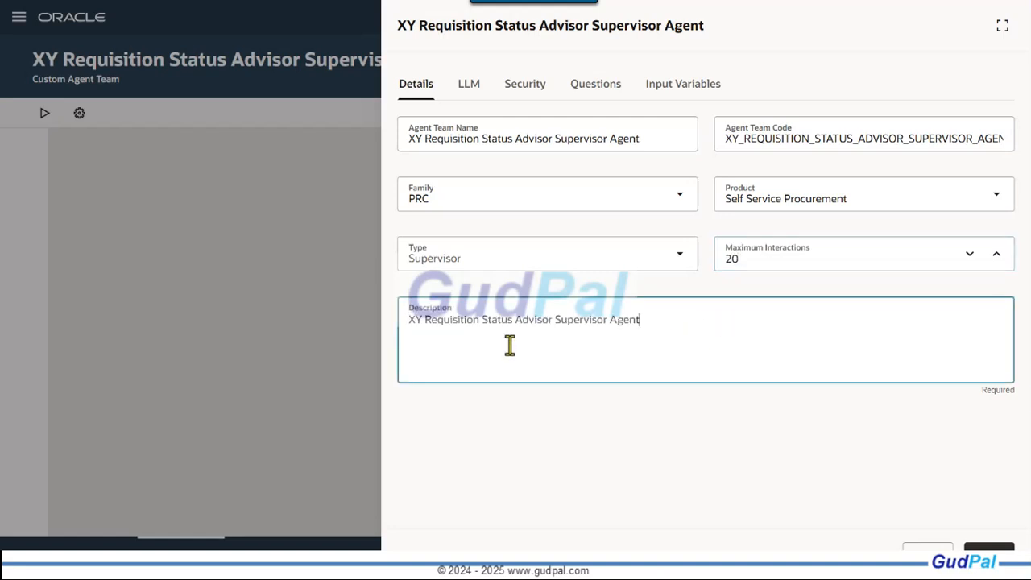
pyautogui.click(401, 328)
pyautogui.press('Delete')
pyautogui.press('Delete')
pyautogui.press('Delete')
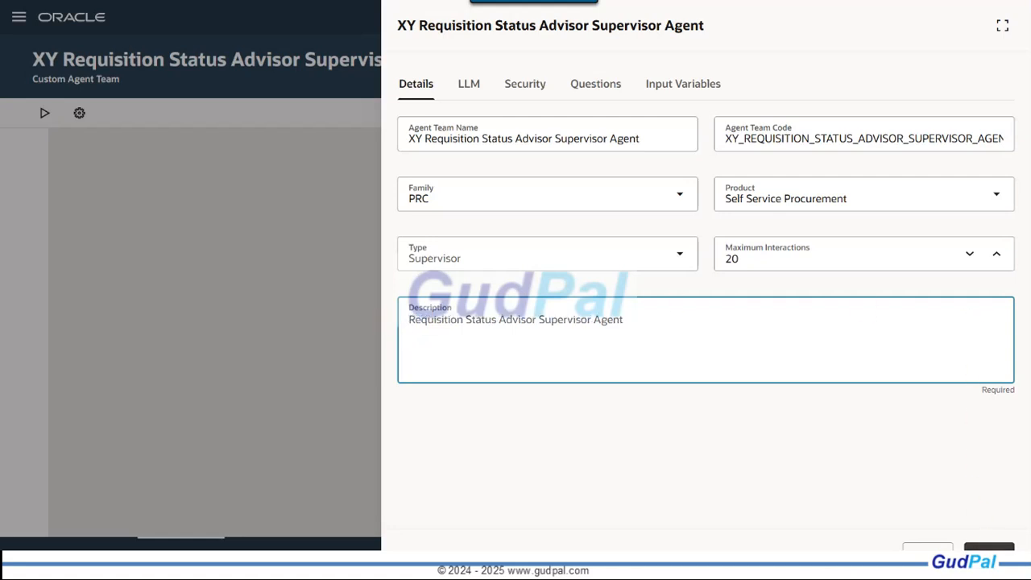
pyautogui.click(989, 548)
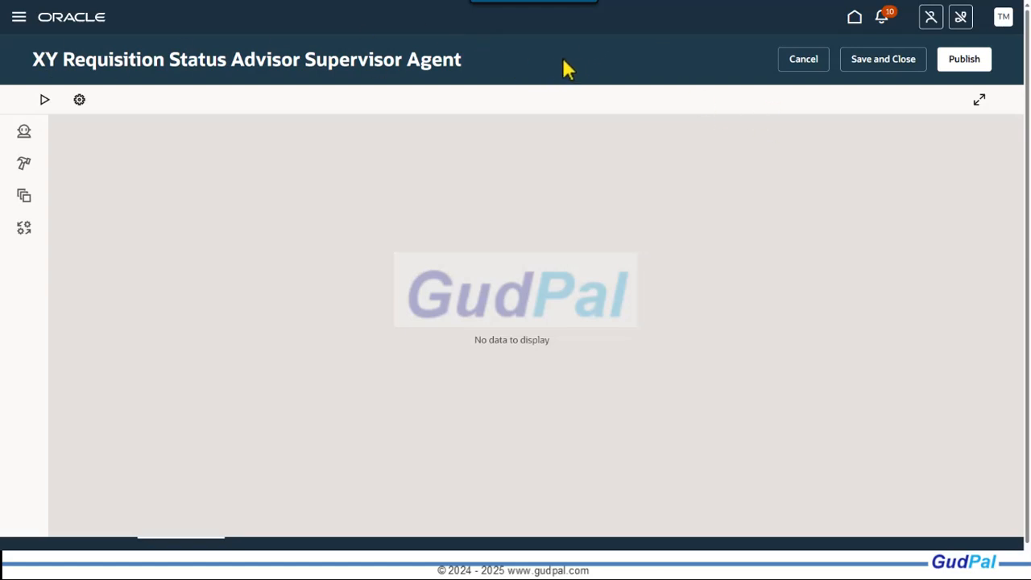
# Open the agent team's settings, check the LLM provider, and go to its security roles
pyautogui.click(82, 103)
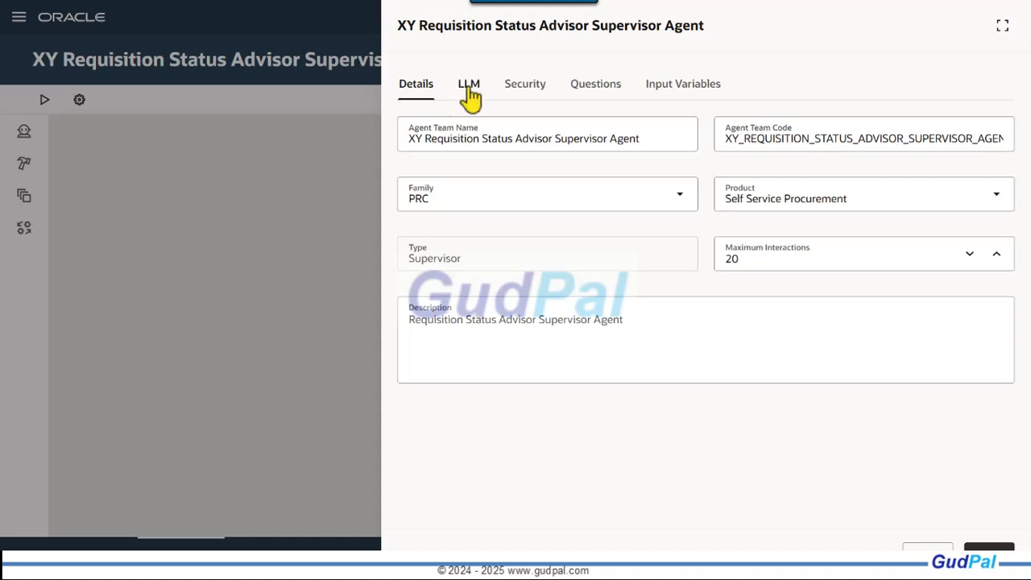
pyautogui.click(470, 95)
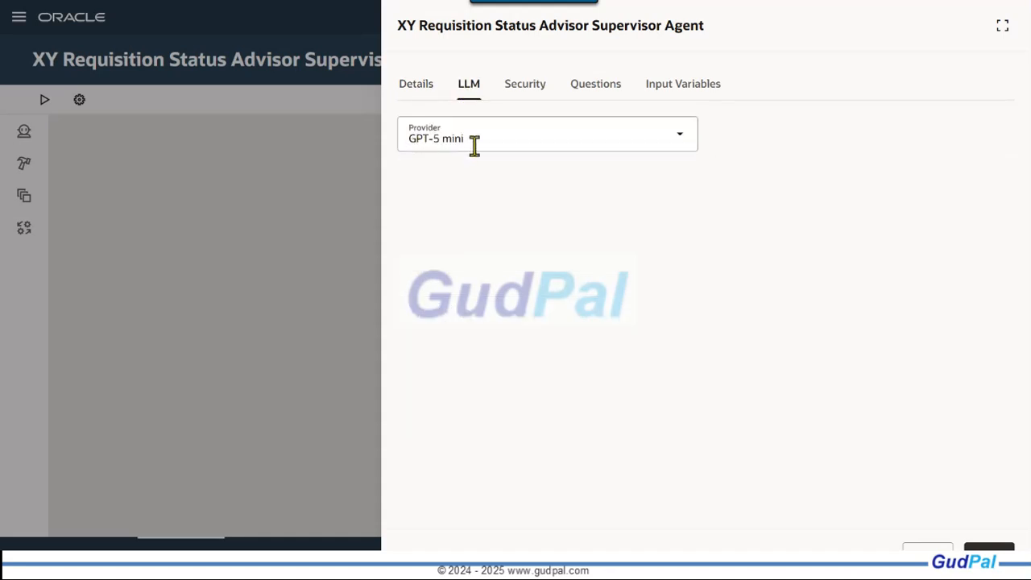
pyautogui.click(522, 95)
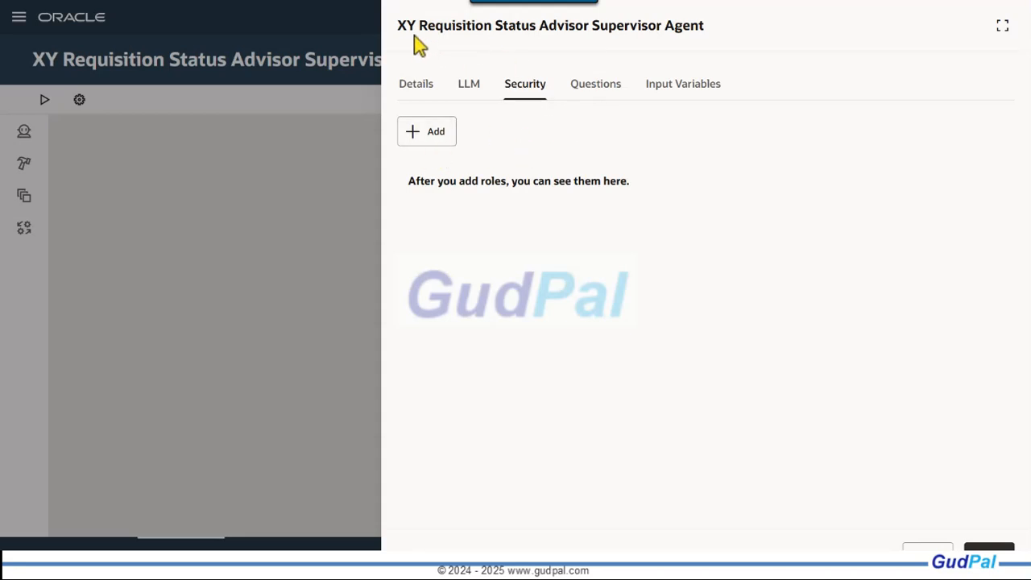
# Try to find a "Procurement Preparer" role to add to the agent team's security
pyautogui.click(426, 133)
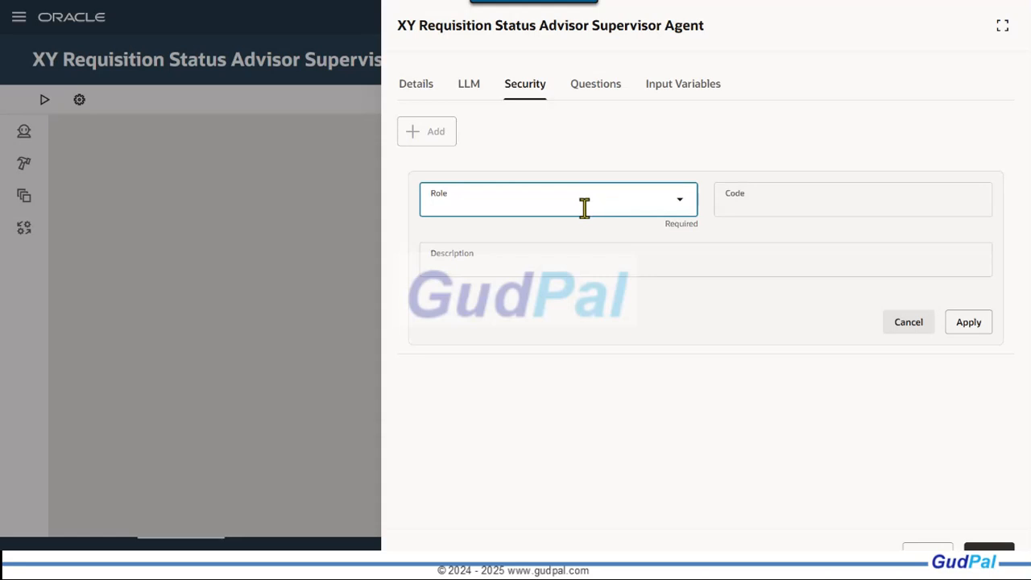
pyautogui.write('Procurement')
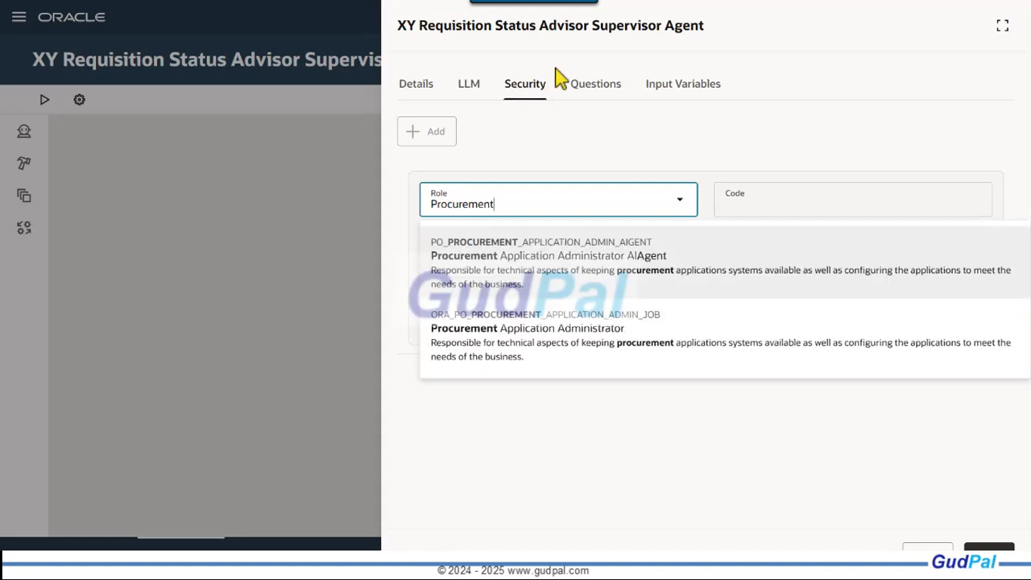
pyautogui.write('Re')
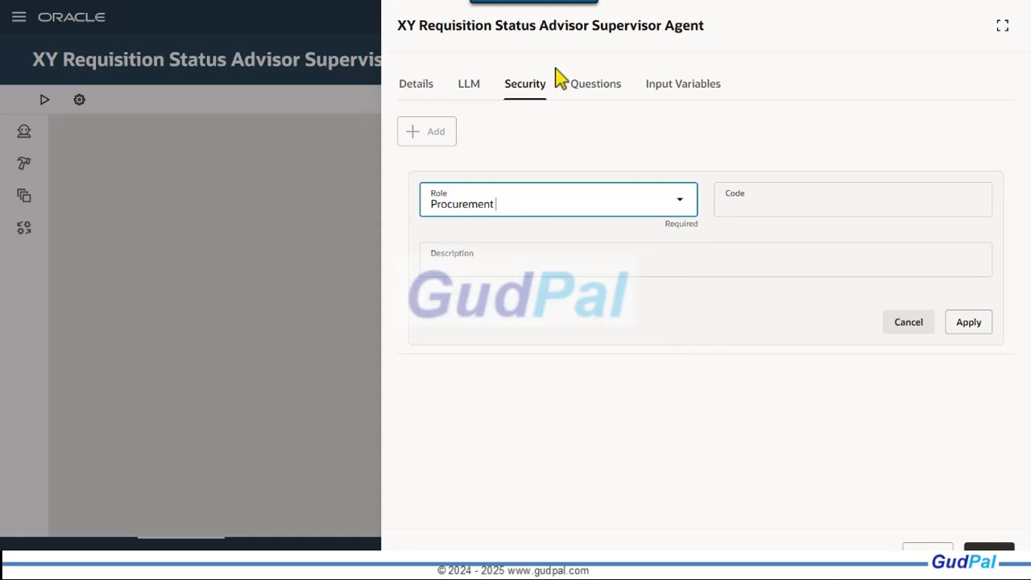
pyautogui.write('Preparer')
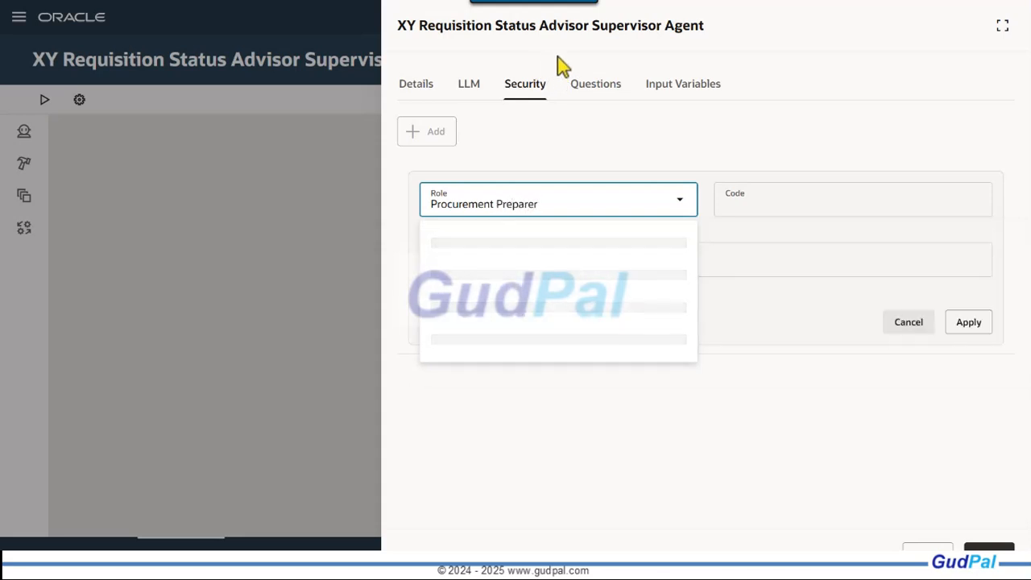
pyautogui.press('Return')
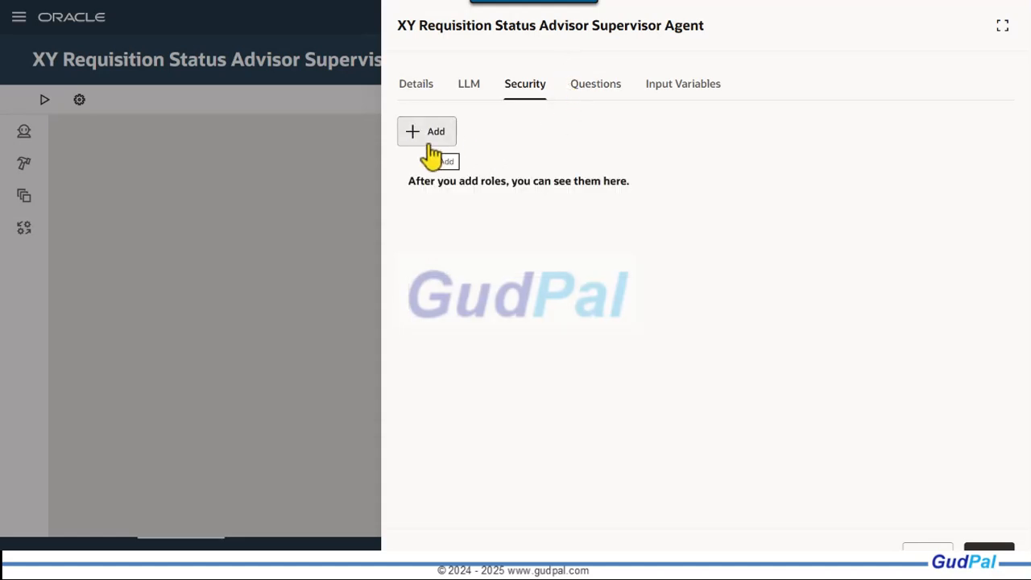
# Add a security role entry to the agent team and select the Employee role with code PER_EMPLOYEE_ABSTRACT
pyautogui.click(431, 145)
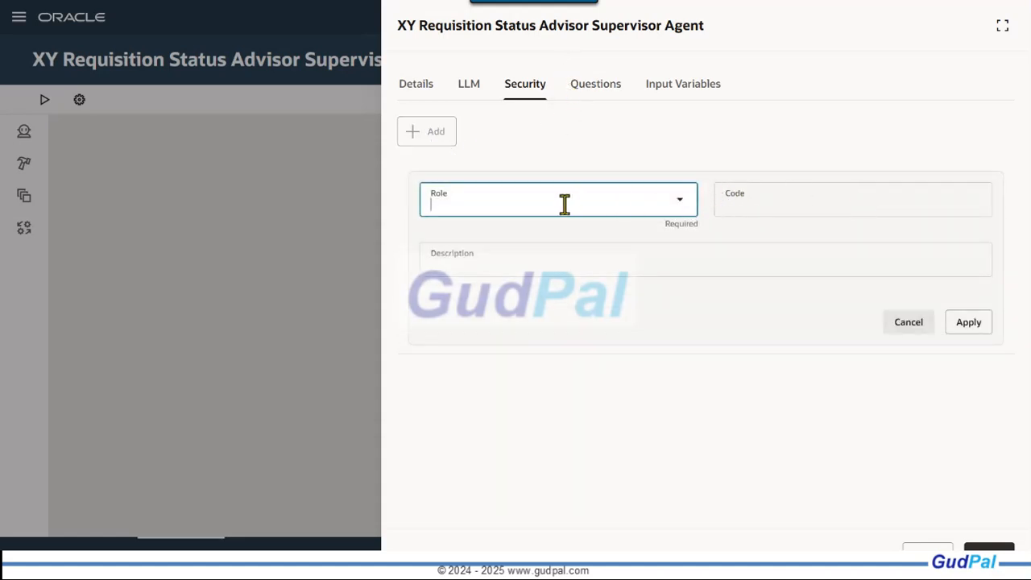
pyautogui.write('Em')
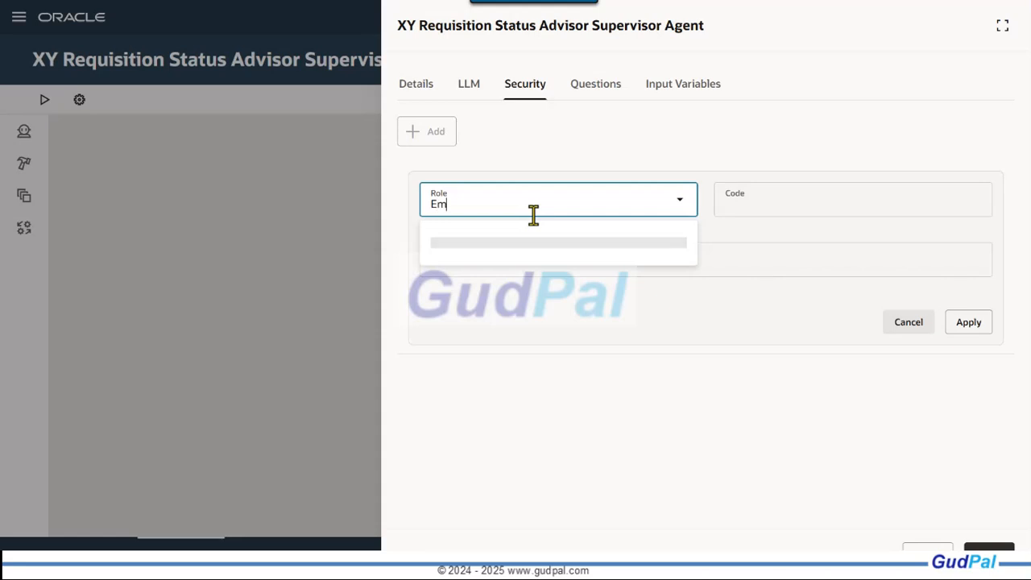
pyautogui.write('ployee')
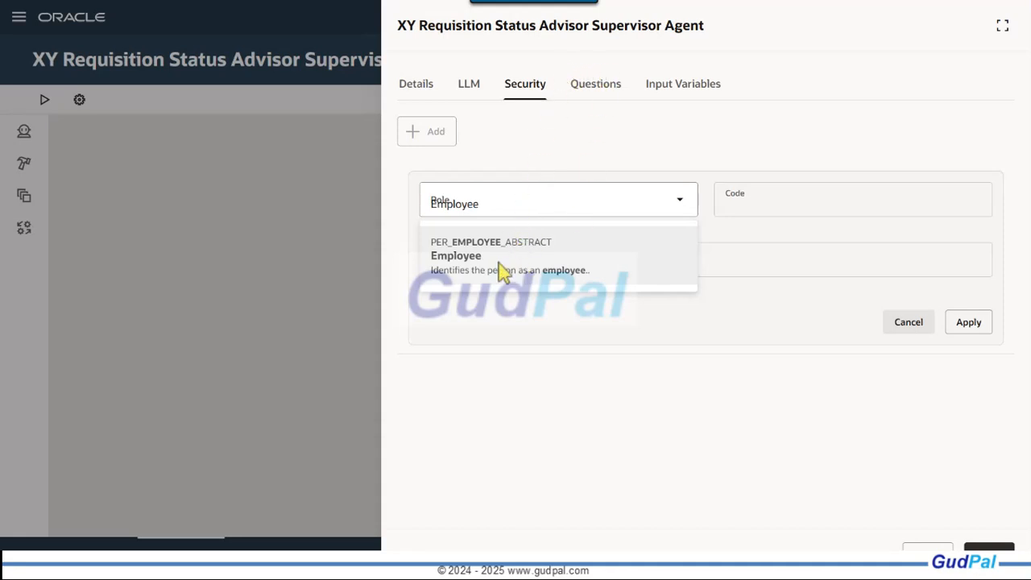
pyautogui.click(520, 272)
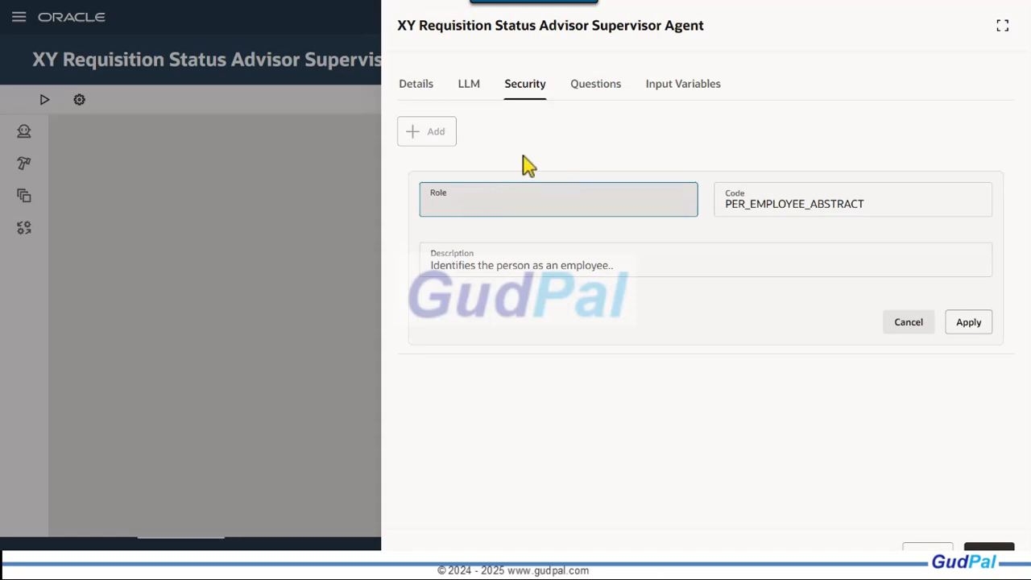
# Review the agent team's starter questions and input variables, and close its settings
pyautogui.click(597, 89)
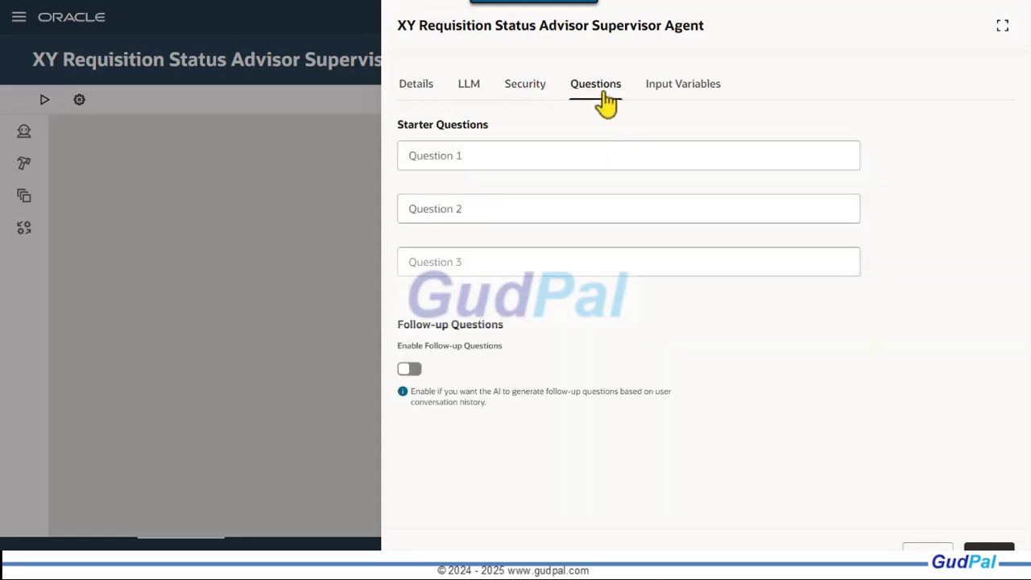
pyautogui.click(689, 88)
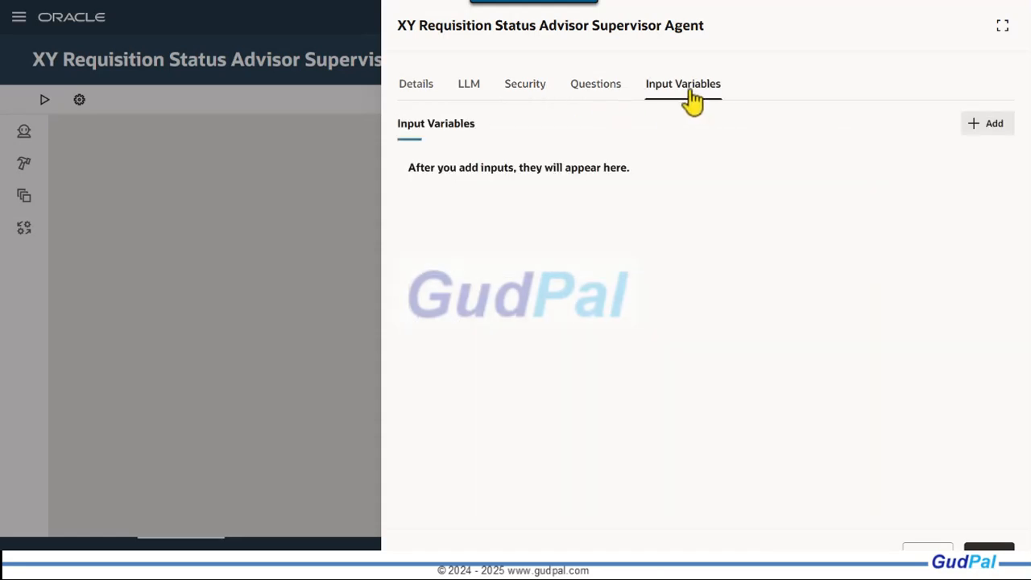
pyautogui.click(596, 87)
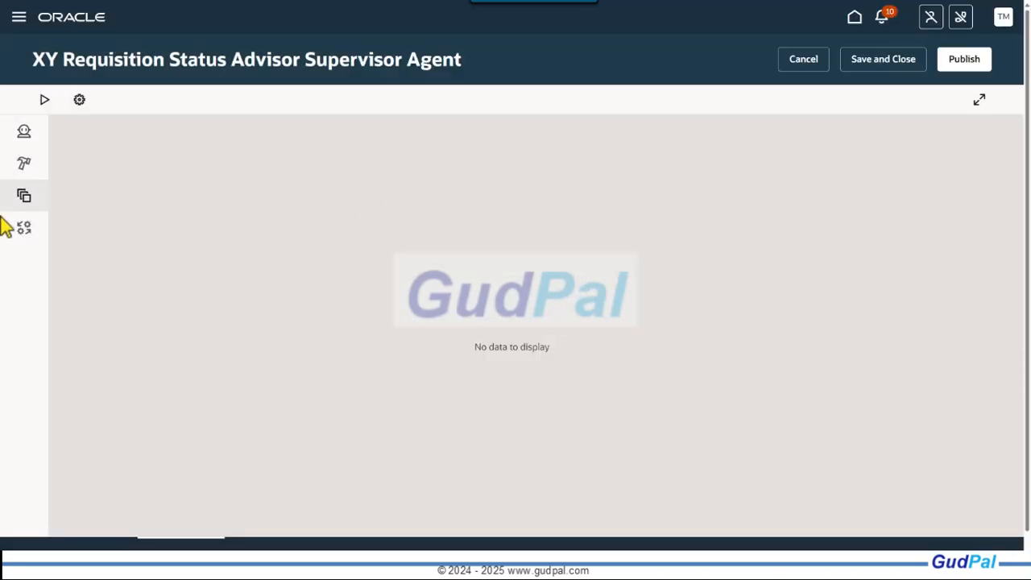
# Search the available agents for "XY Requisition Status Advisor Worker Agent" from within the supervisor agent team
pyautogui.click(24, 133)
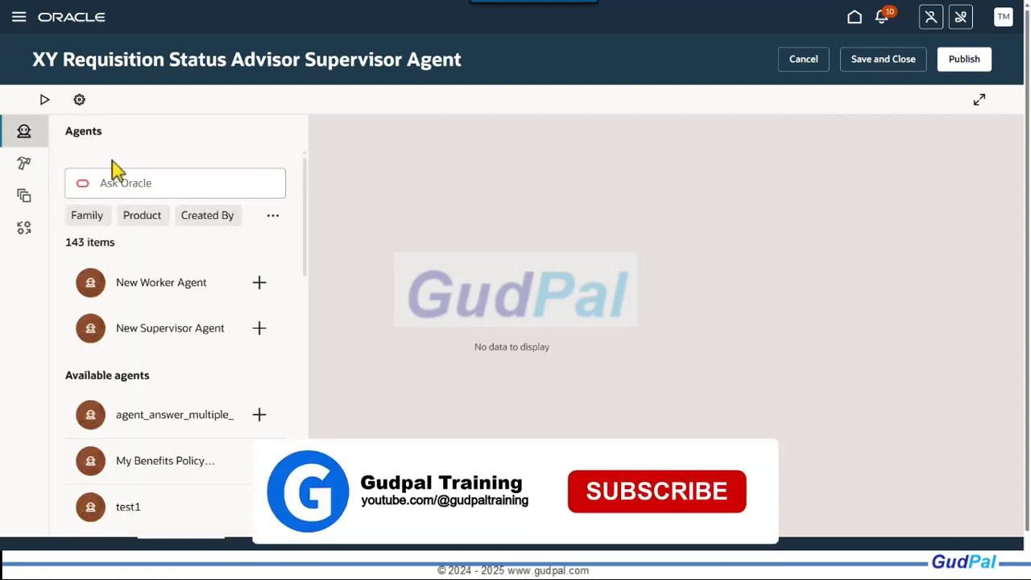
pyautogui.click(106, 183)
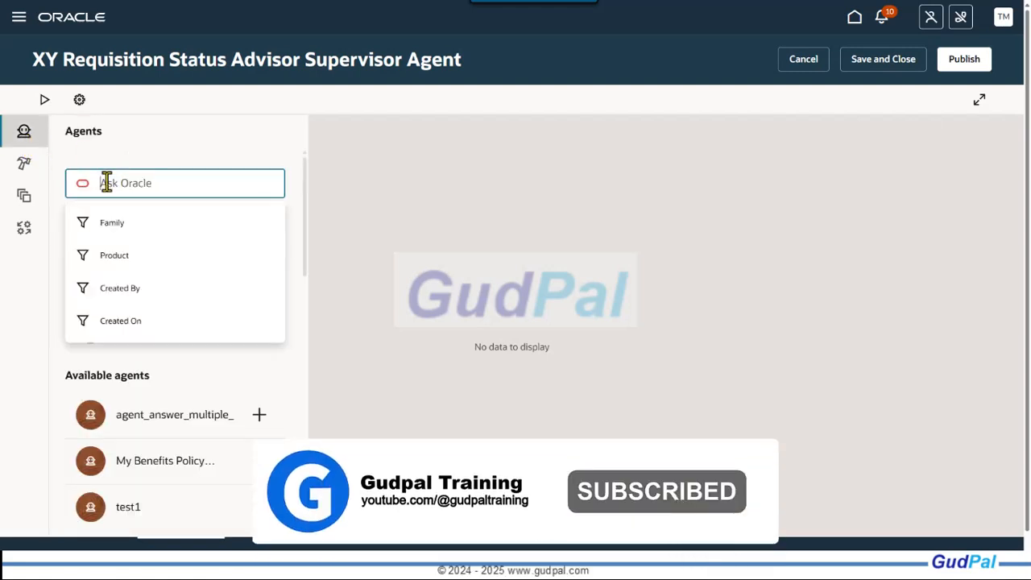
pyautogui.write('Procurement Manager')
pyautogui.press('Return')
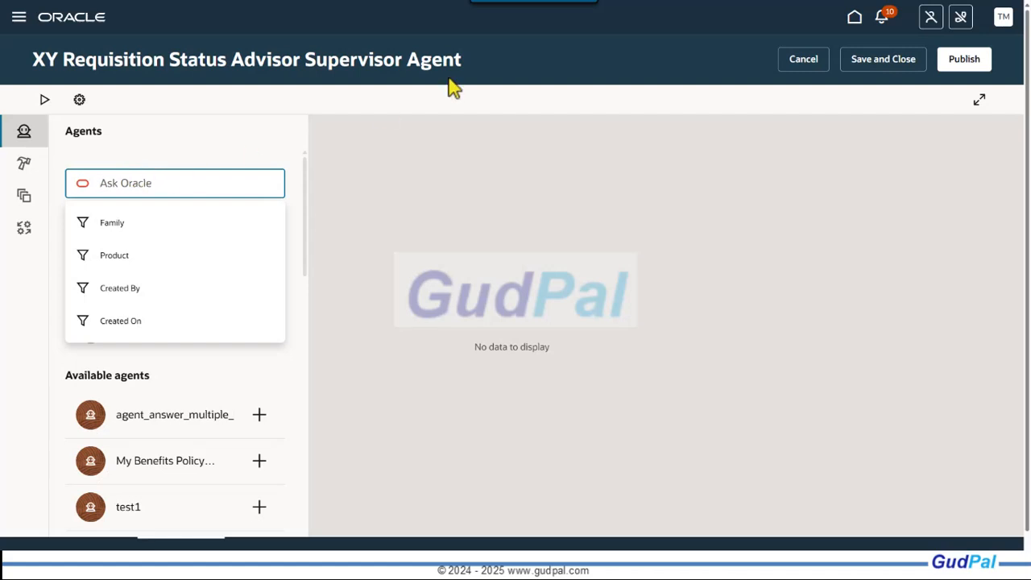
pyautogui.click(557, 137)
pyautogui.click(186, 188)
pyautogui.hotkey('ctrl', 'v')
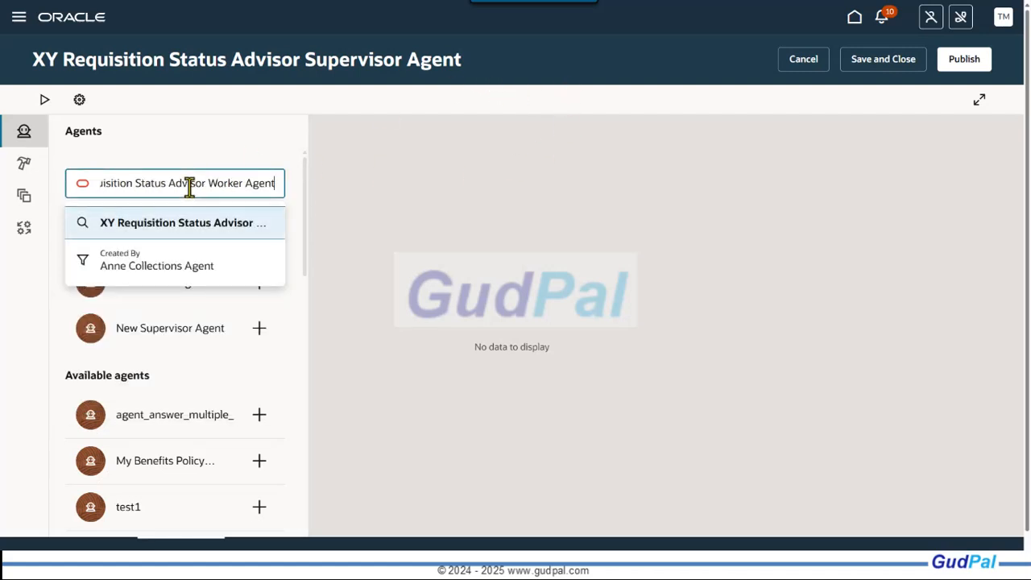
pyautogui.press('Return')
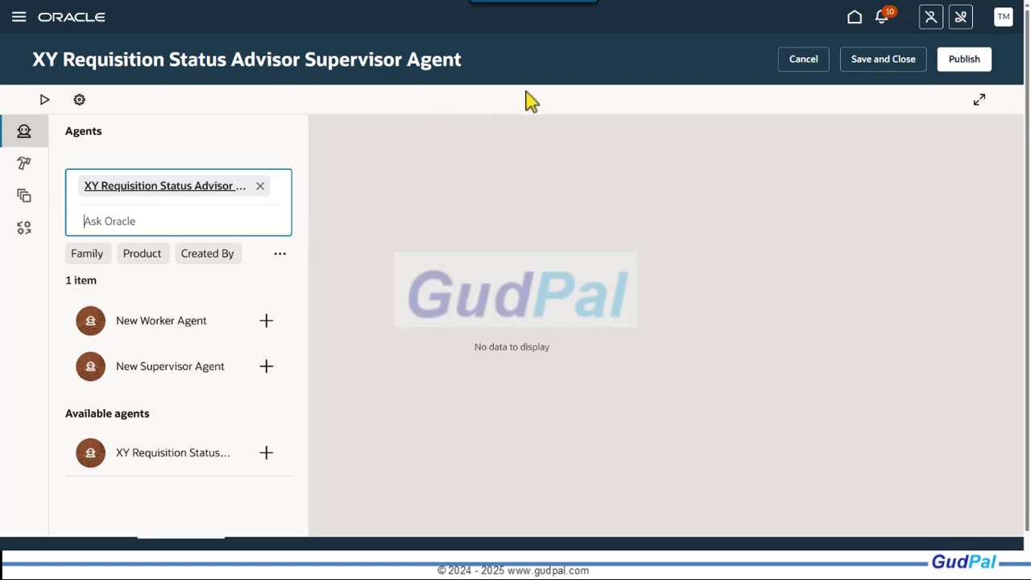
pyautogui.click(245, 194)
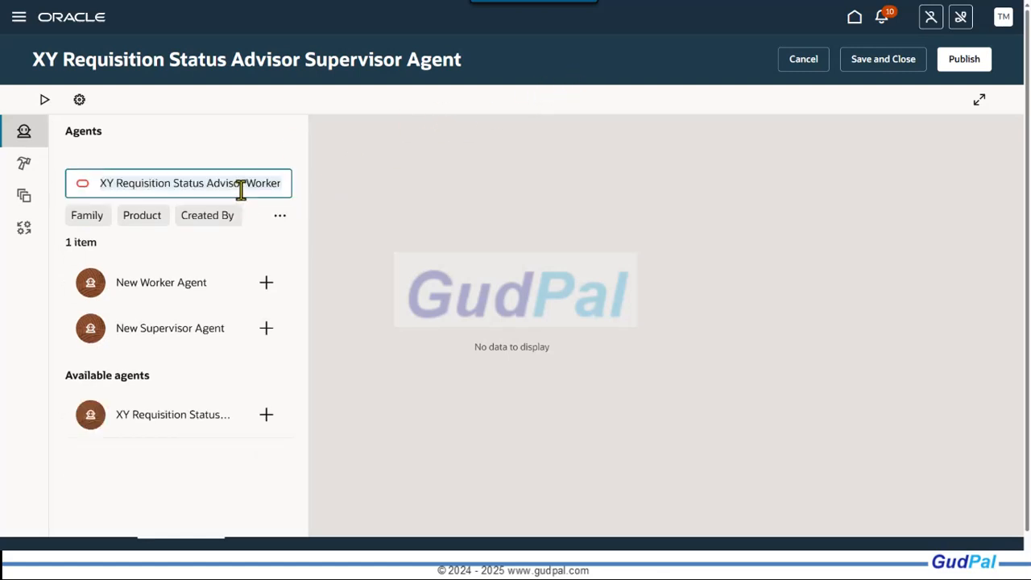
# Review the XY Requisition Status Advisor Worker Agent's details, tools and topics, and add it to the supervisor agent team
pyautogui.click(266, 416)
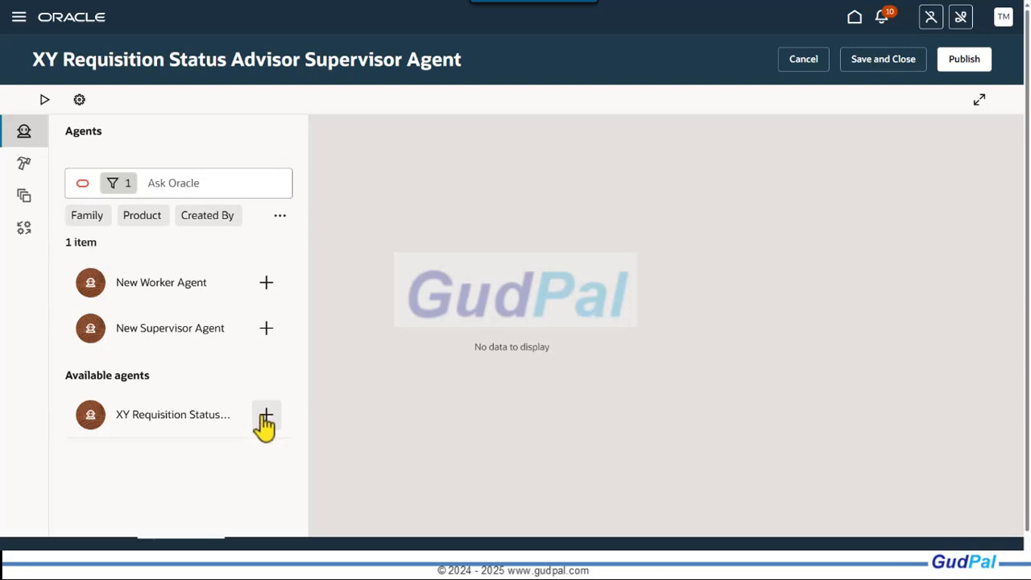
pyautogui.click(266, 417)
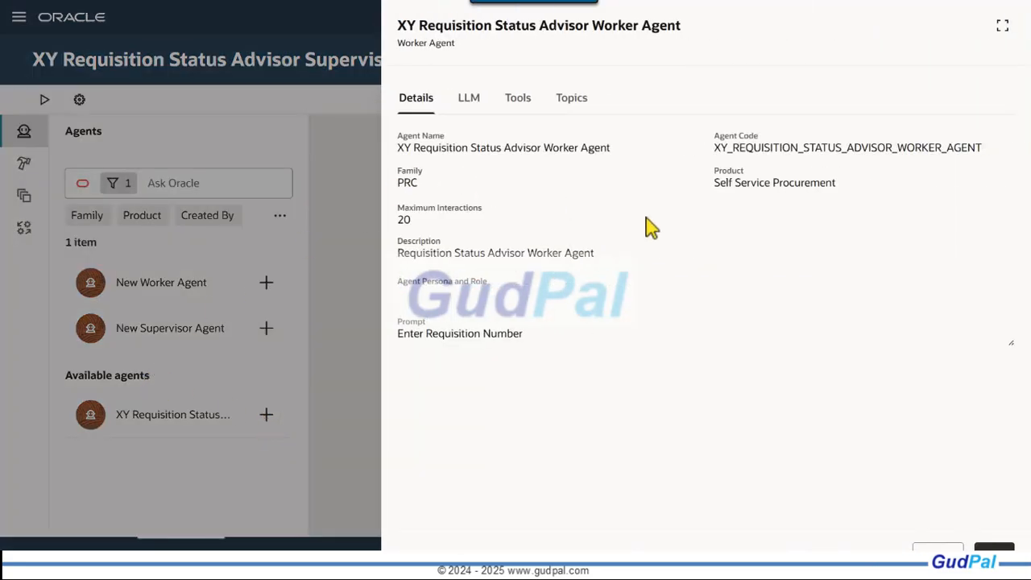
pyautogui.click(530, 102)
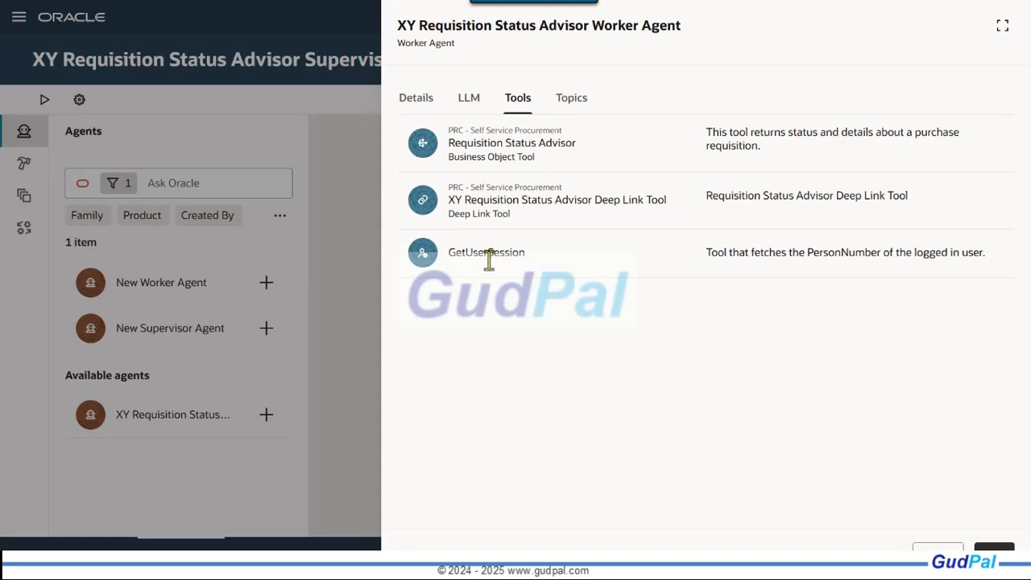
pyautogui.click(573, 109)
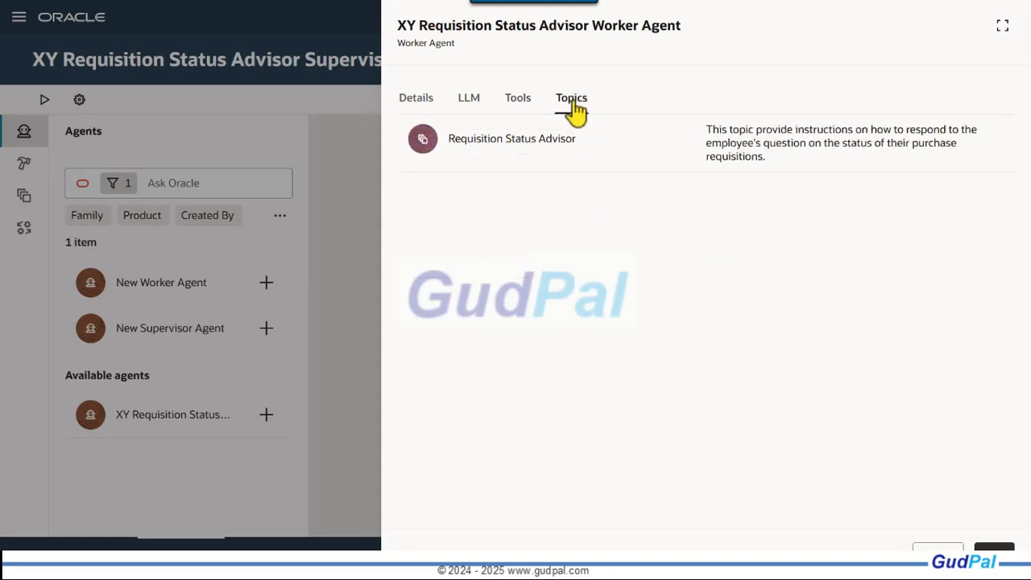
pyautogui.click(415, 103)
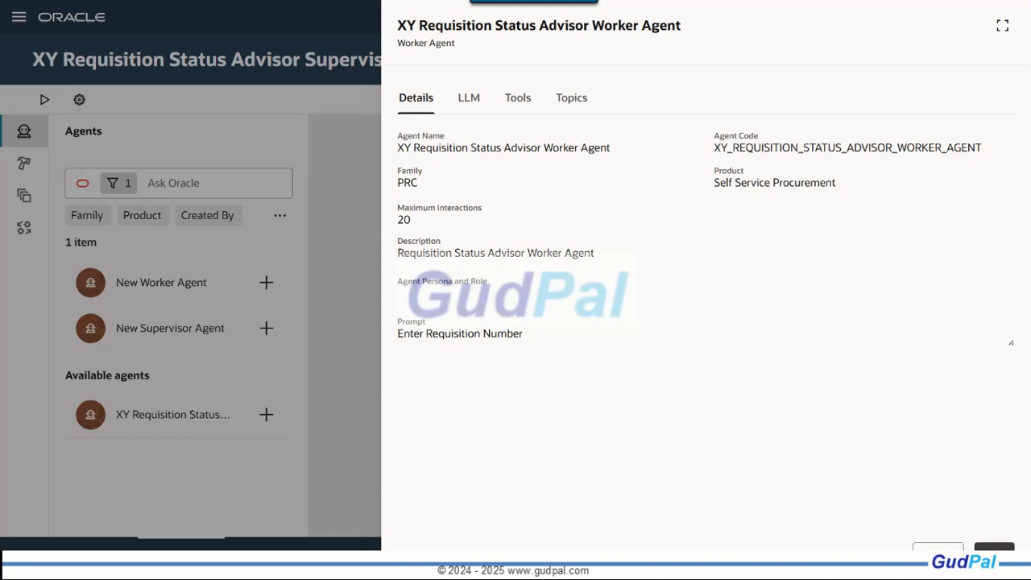
pyautogui.click(994, 548)
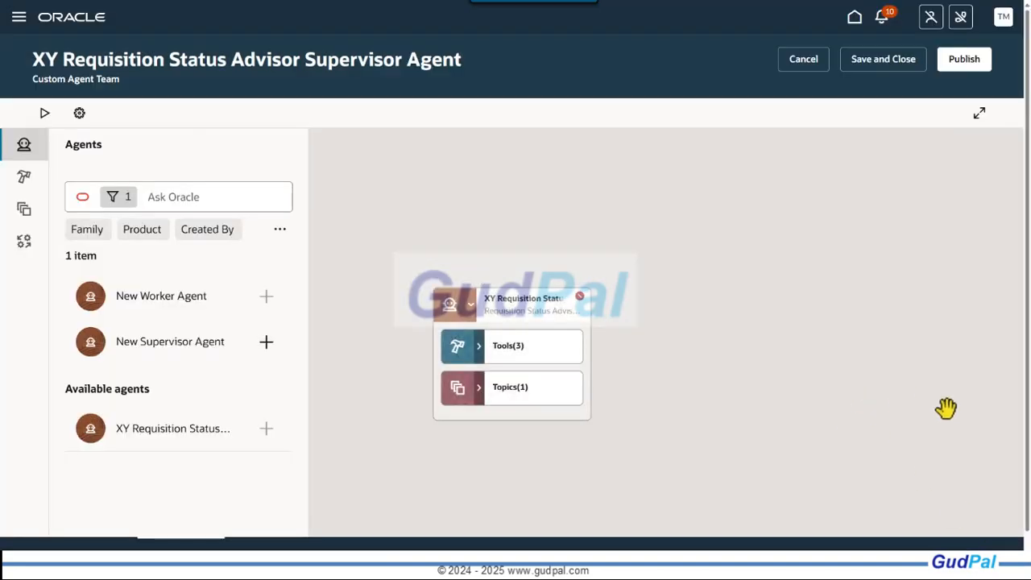
# Expand the worker agent's tools and topics on the agent team canvas to examine them
pyautogui.click(479, 348)
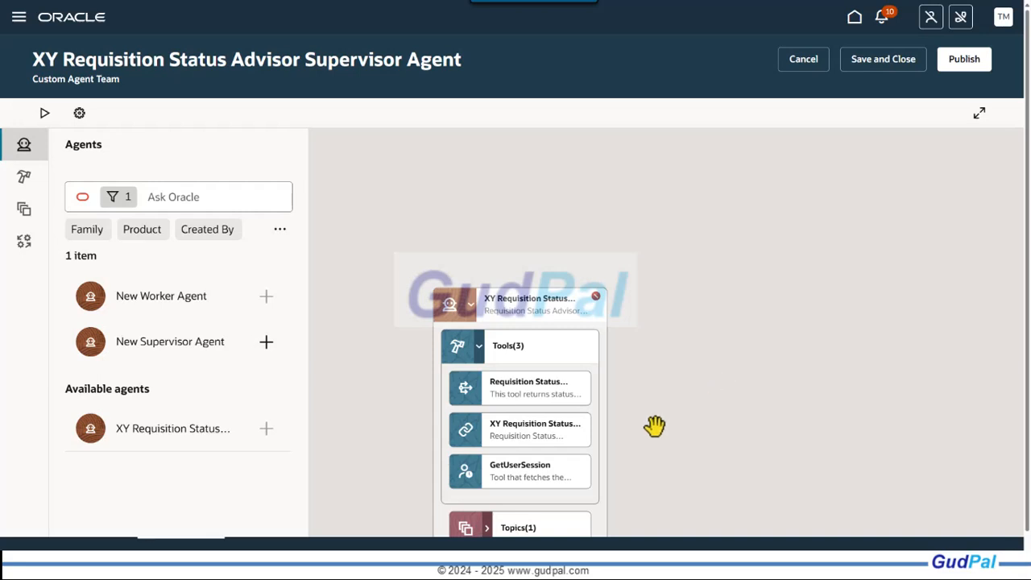
pyautogui.click(487, 528)
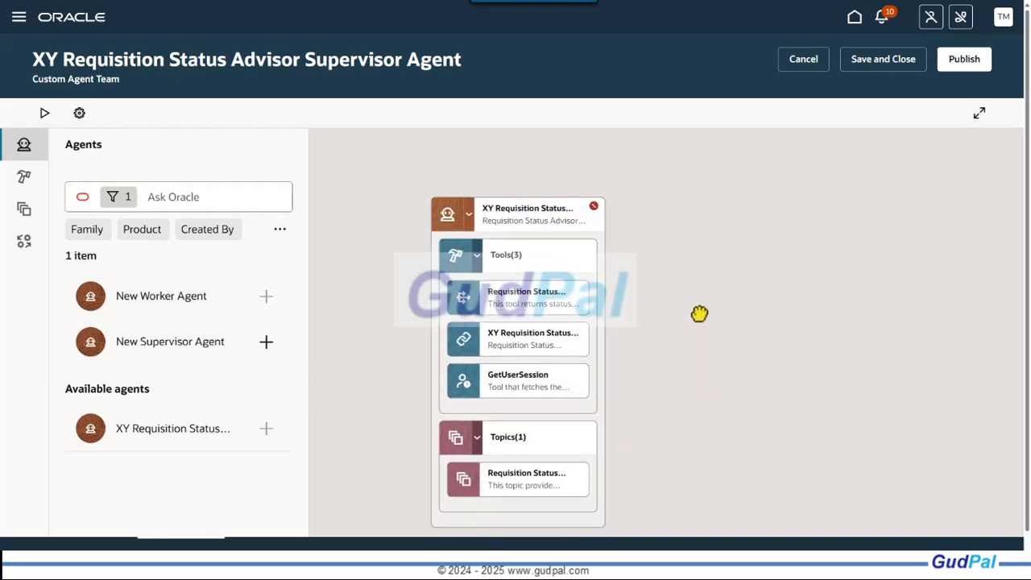
pyautogui.moveTo(699, 313); pyautogui.dragTo(699, 306)
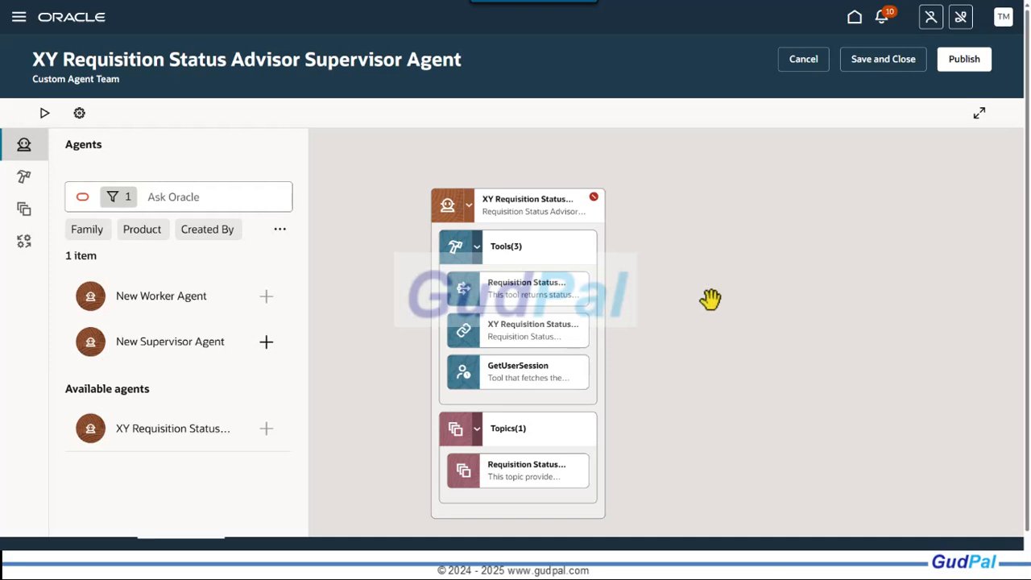
# Start a test chat with the agent team and ask "What requisitions have Action Required?"
pyautogui.click(44, 115)
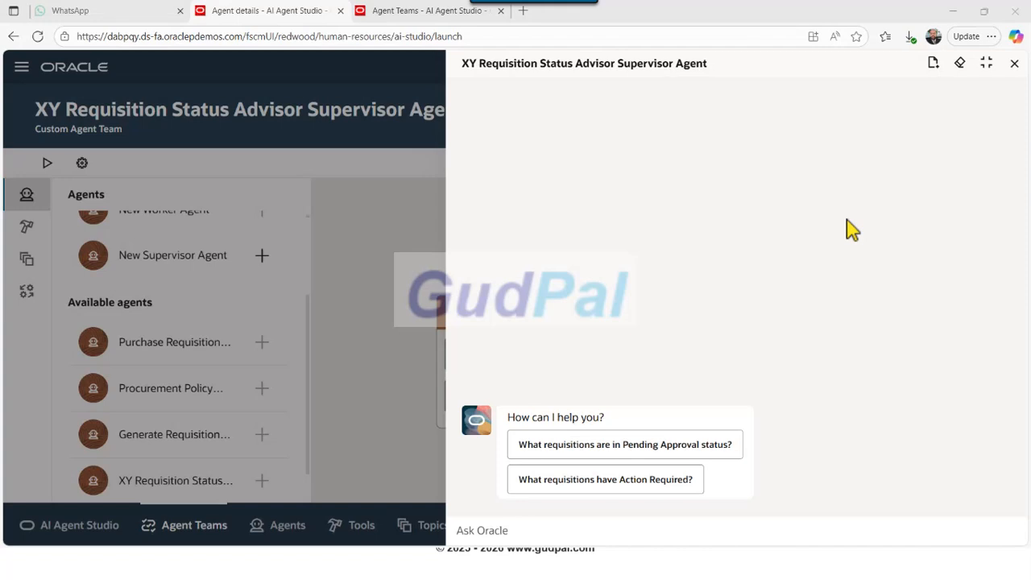
pyautogui.click(595, 531)
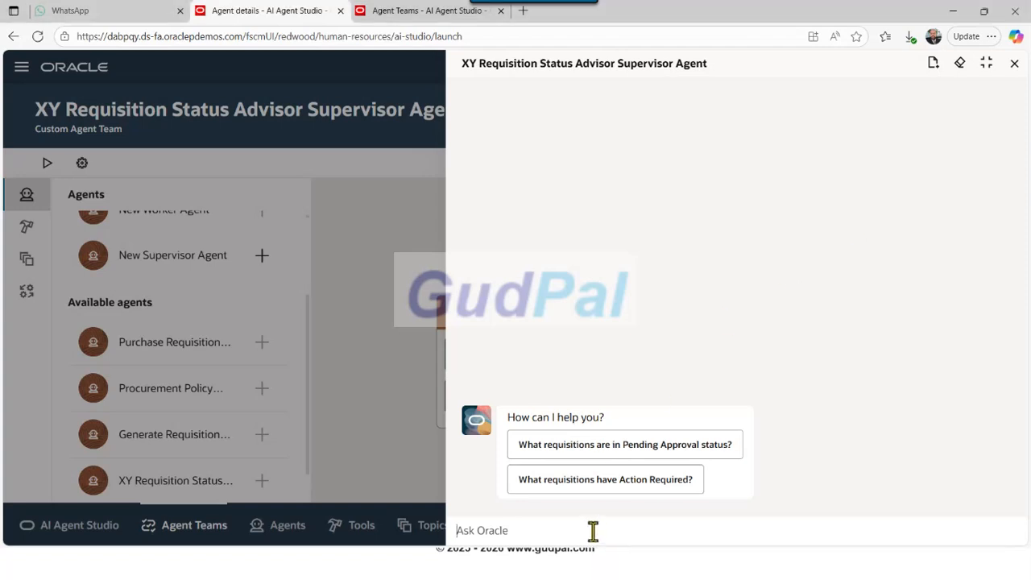
pyautogui.write('Wha')
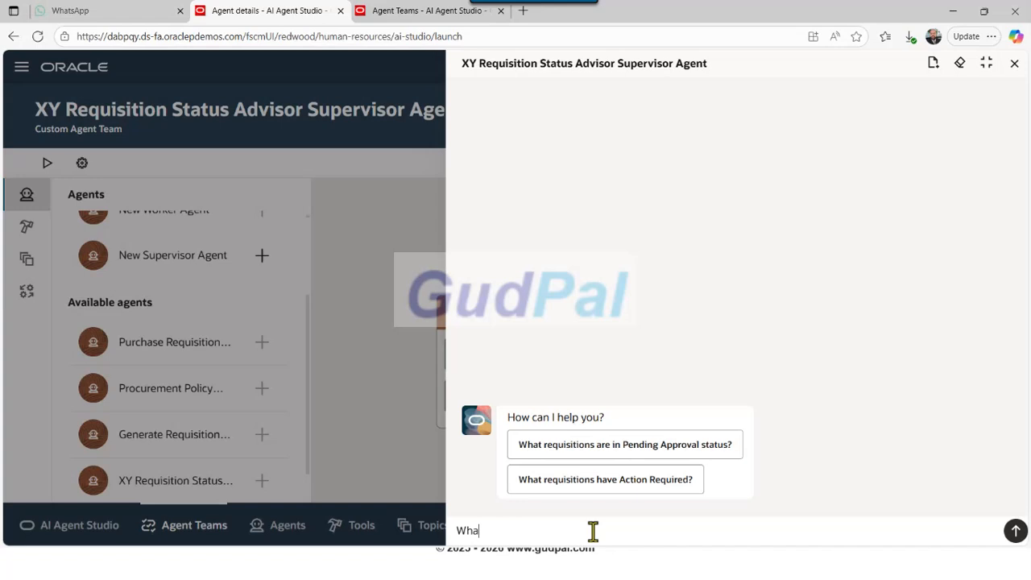
pyautogui.write('t requisitions have Ac')
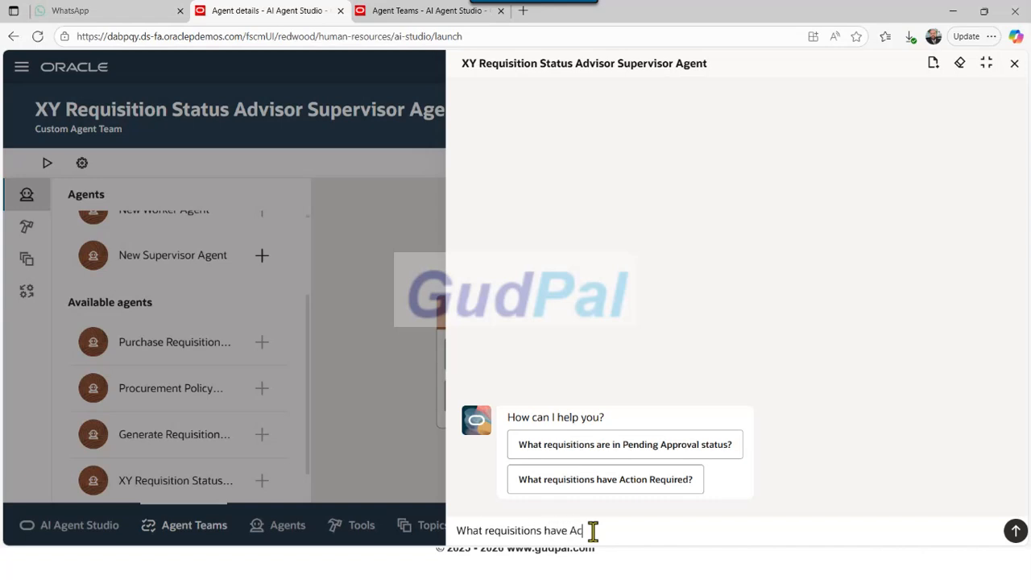
pyautogui.write('tion Required?')
pyautogui.press('Return')
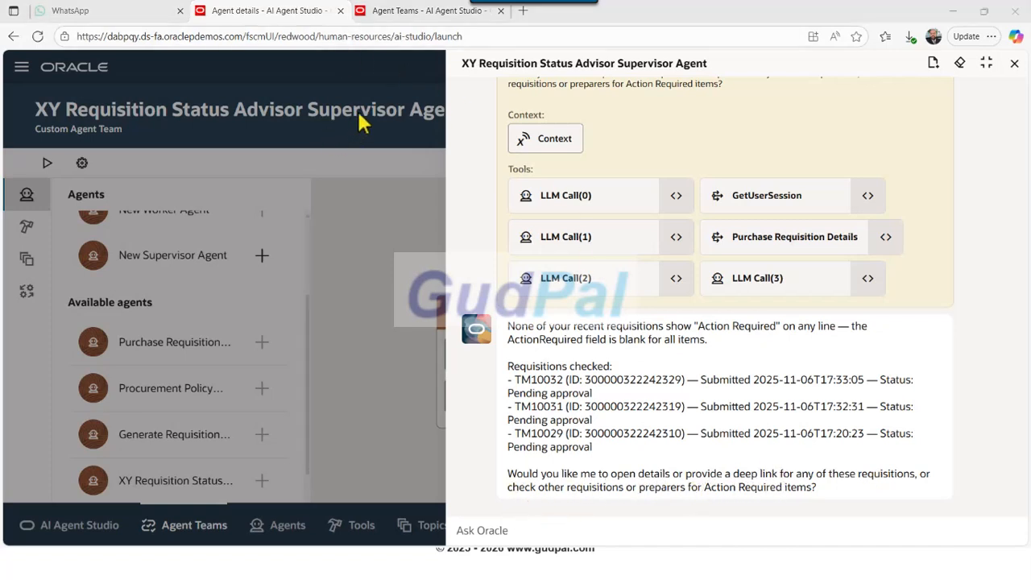
# Ask the agent for a requisition link by sending "Deep link" in the test chat
pyautogui.click(599, 532)
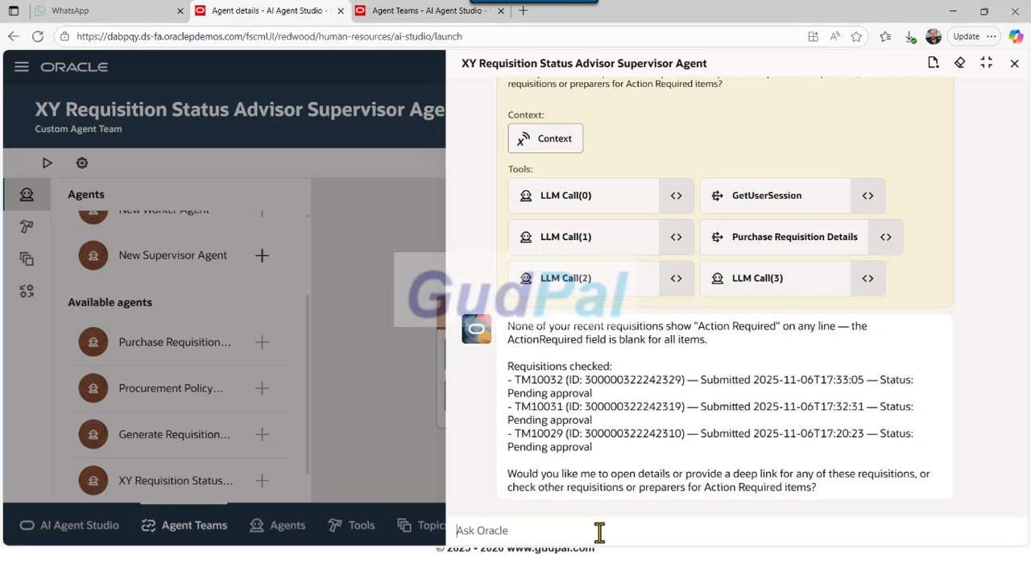
pyautogui.write('Deep l')
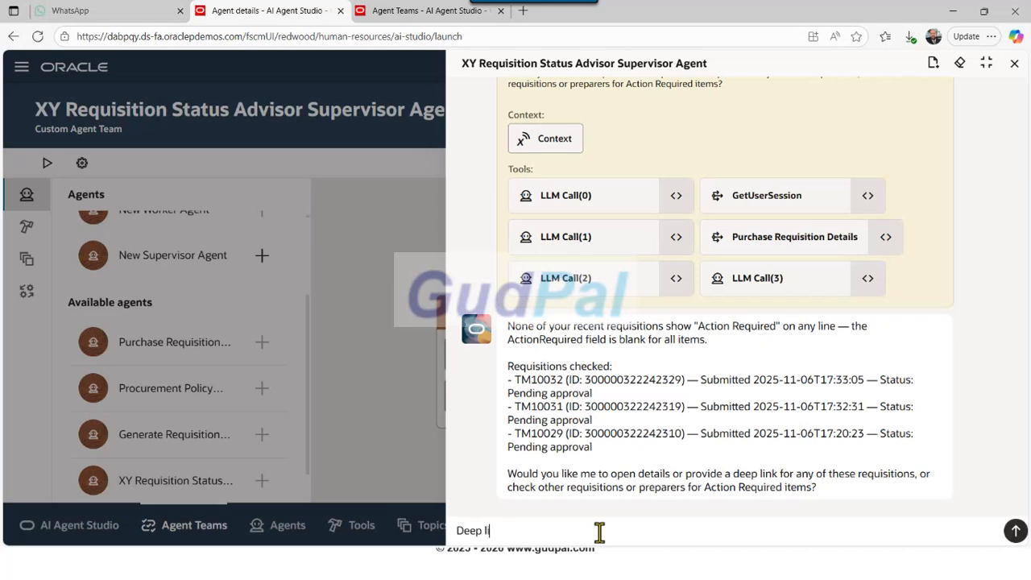
pyautogui.write('ink')
pyautogui.press('Return')
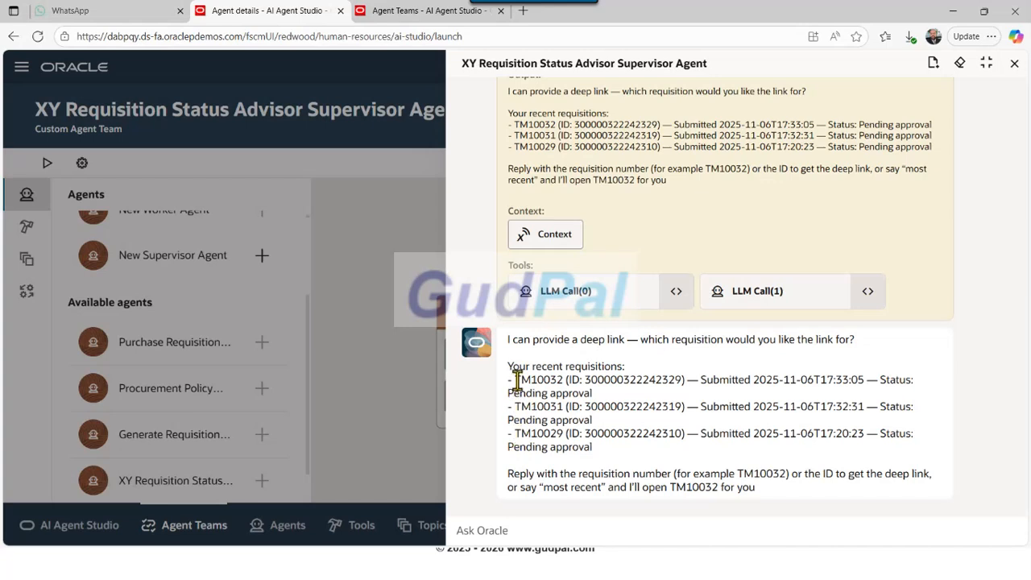
# Try to get the deep link by replying with only the first listed requisition's number, copied from the agent's answer
pyautogui.moveTo(513, 379); pyautogui.dragTo(566, 379)
pyautogui.hotkey('ctrl', 'c')
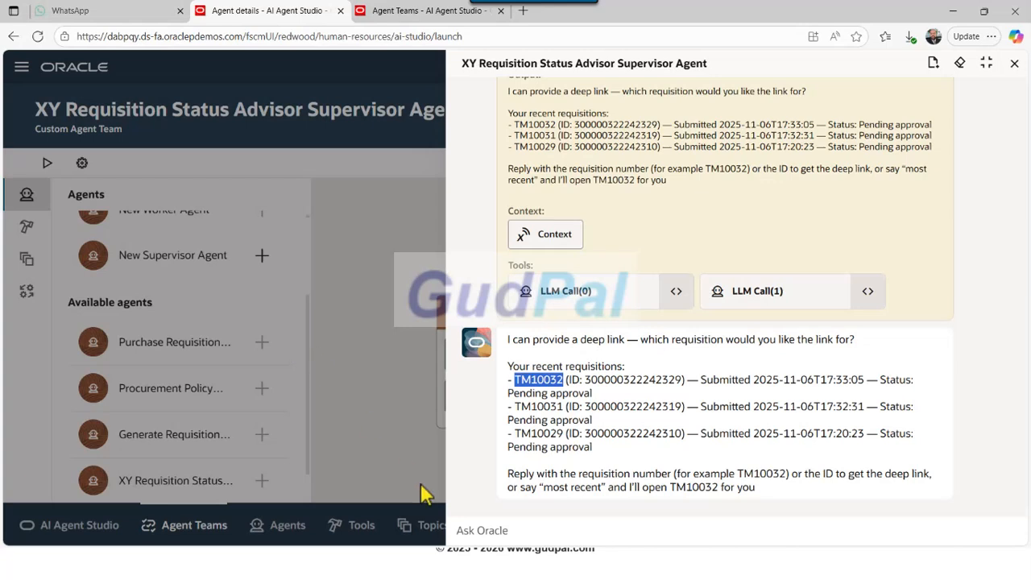
pyautogui.click(487, 528)
pyautogui.hotkey('ctrl', 'v')
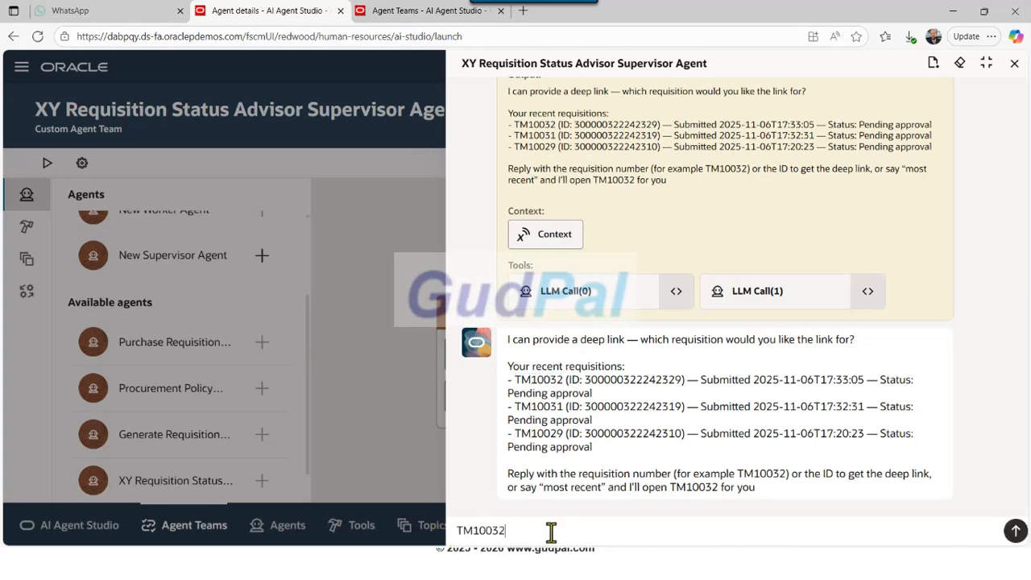
pyautogui.press('Return')
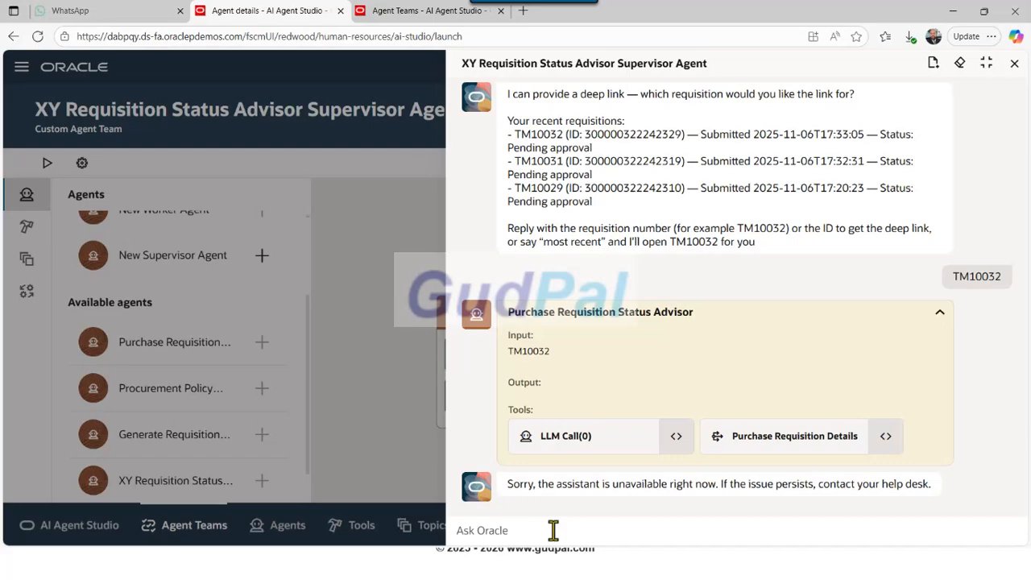
# Go back to the chat's starter questions and ask "What requisitions are in Pending Approval status?"
pyautogui.scroll(5, 617, 322)
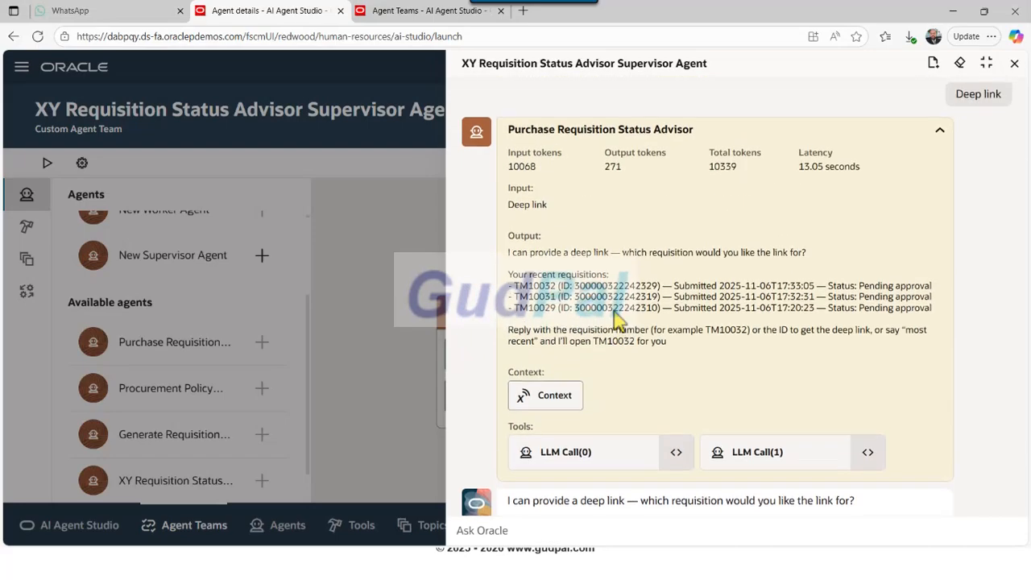
pyautogui.scroll(4, 617, 322)
pyautogui.scroll(8, 777, 339)
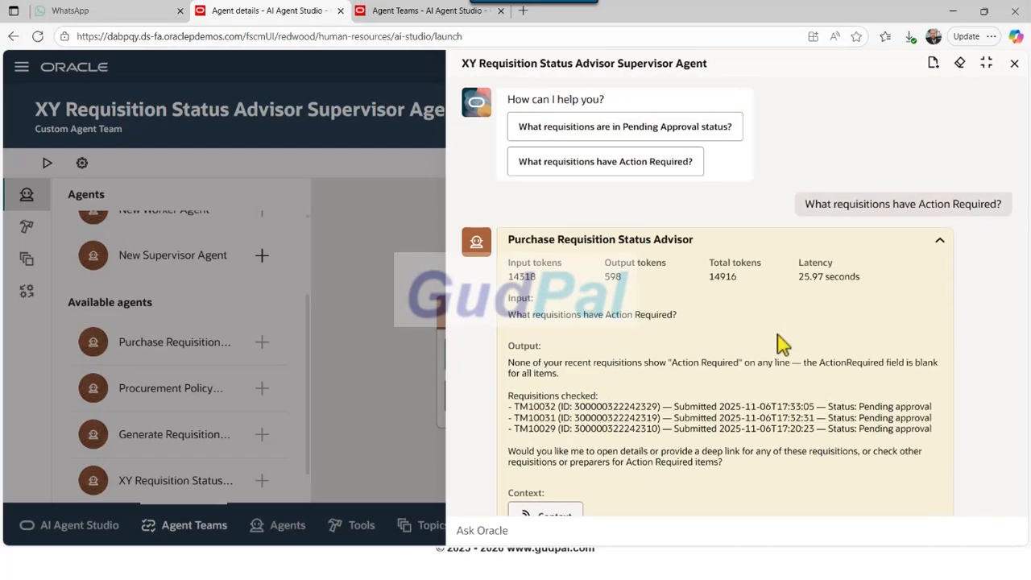
pyautogui.click(661, 133)
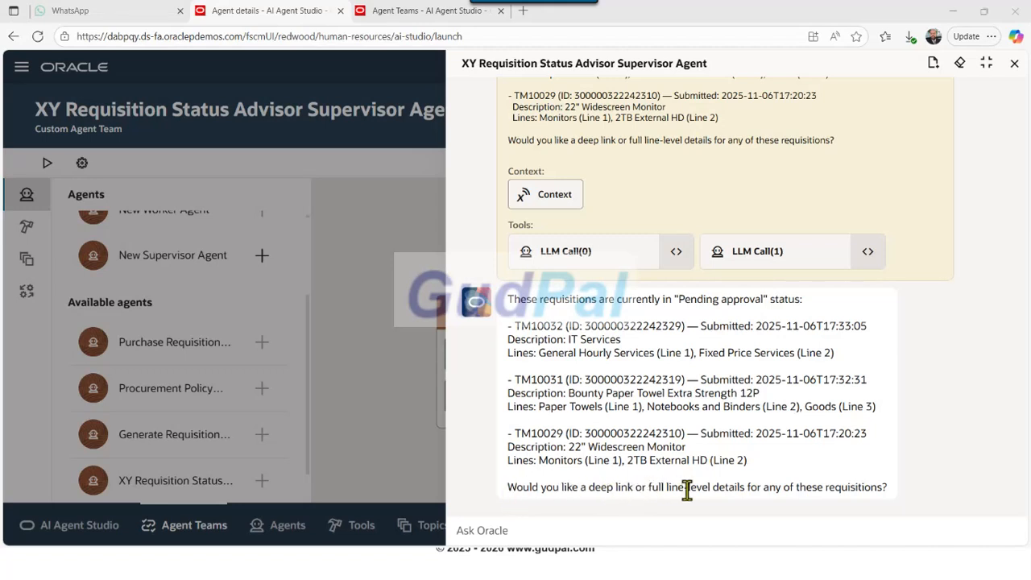
# Request a link for the pending approval requisitions by sending "deep link" to the agent
pyautogui.click(597, 535)
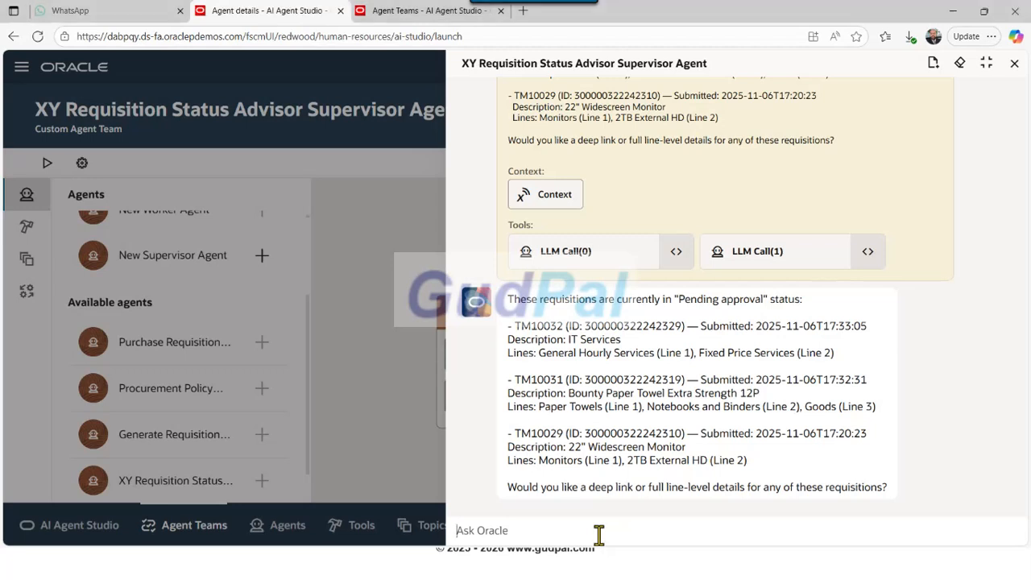
pyautogui.write('deep')
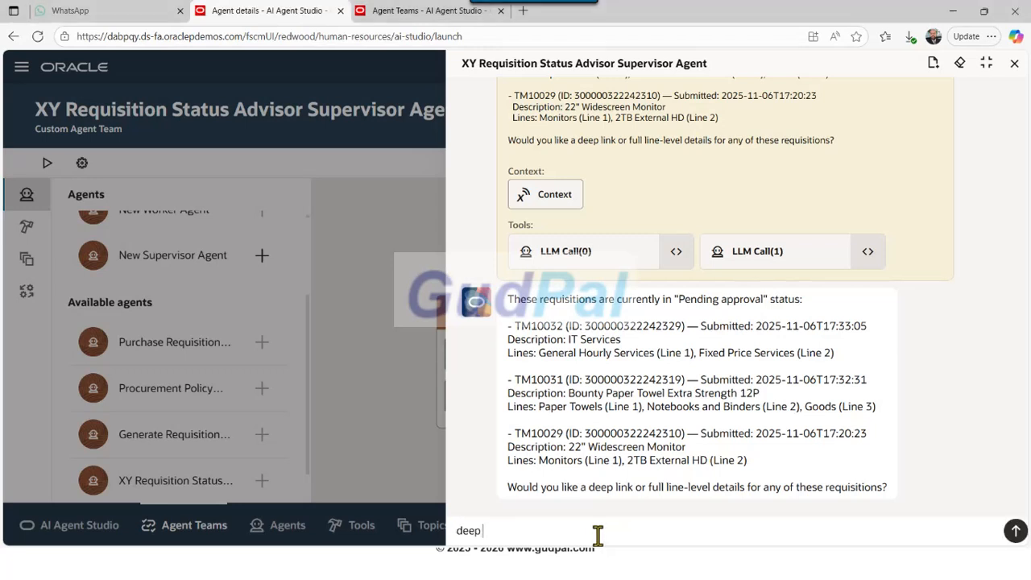
pyautogui.write(' link')
pyautogui.press('Return')
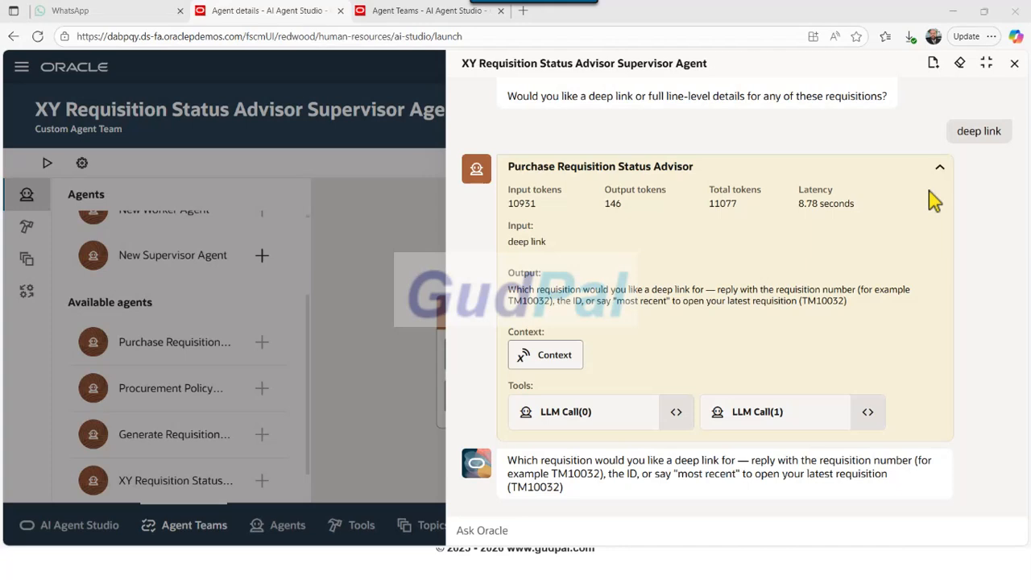
# Reply with the word "Requisition" followed by the example requisition number copied from the agent's answer
pyautogui.click(534, 533)
pyautogui.write('Re')
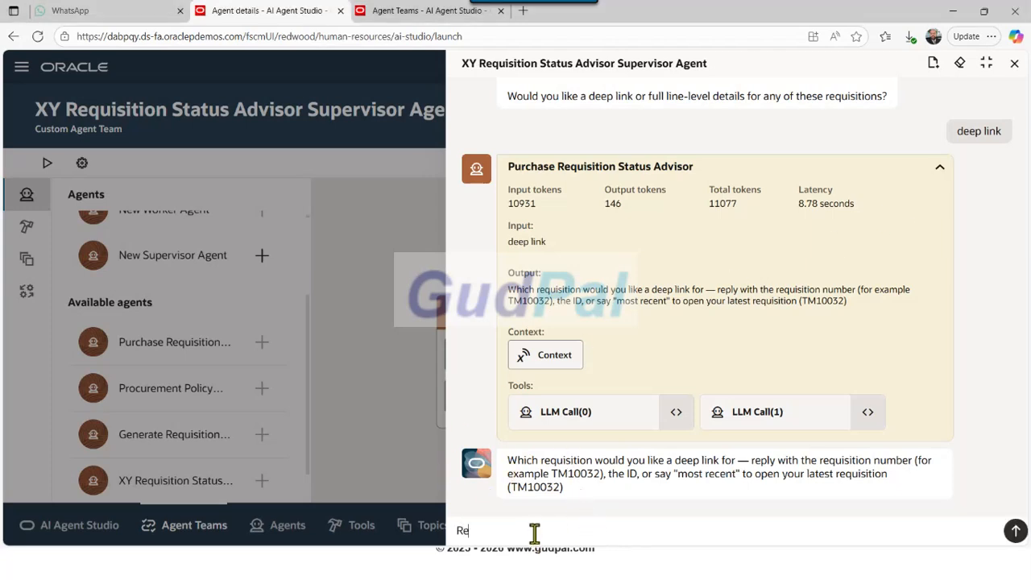
pyautogui.write('quisition')
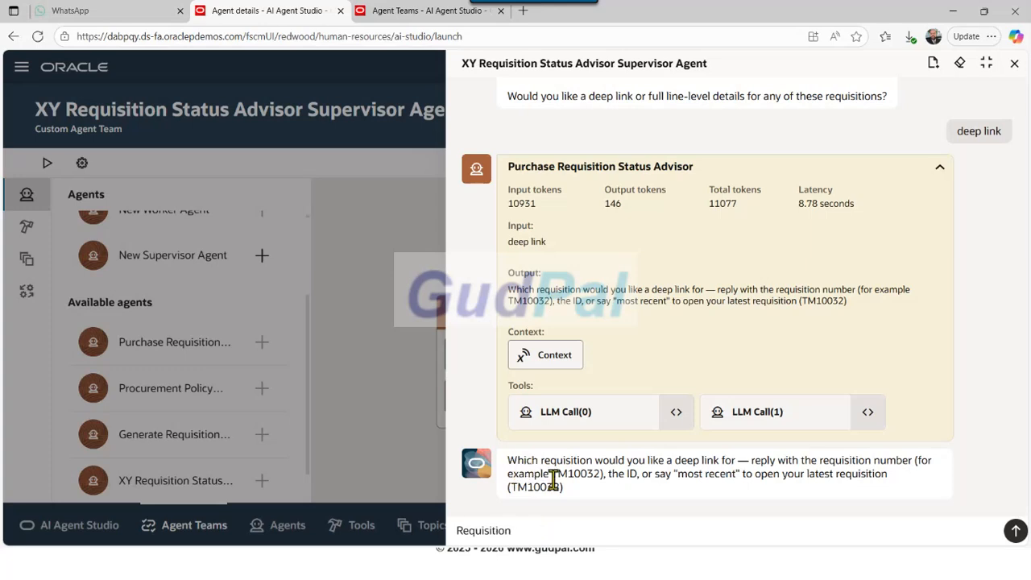
pyautogui.moveTo(551, 475); pyautogui.dragTo(608, 485)
pyautogui.hotkey('ctrl', 'c')
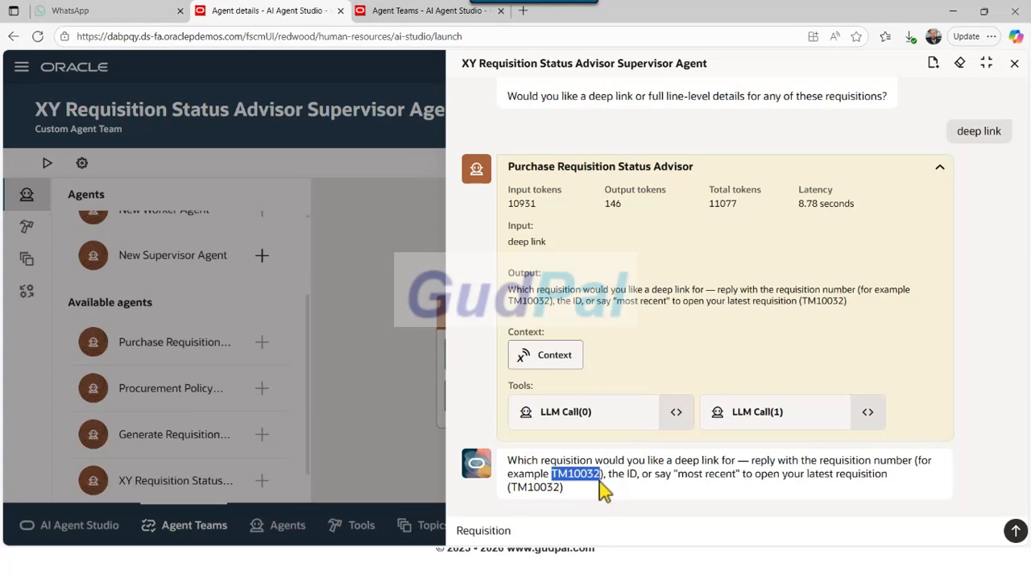
pyautogui.click(543, 530)
pyautogui.hotkey('ctrl', 'v')
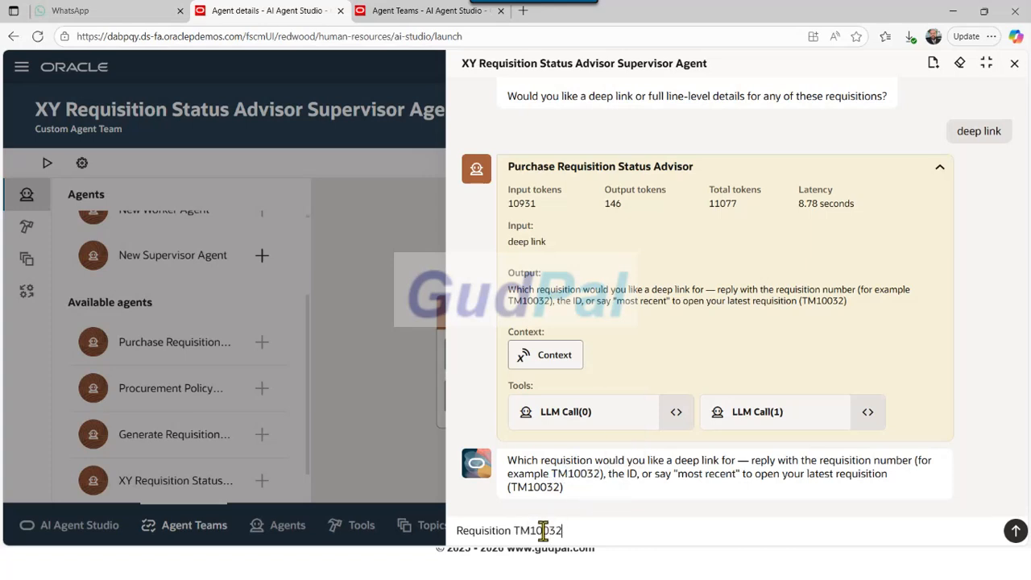
pyautogui.press('Return')
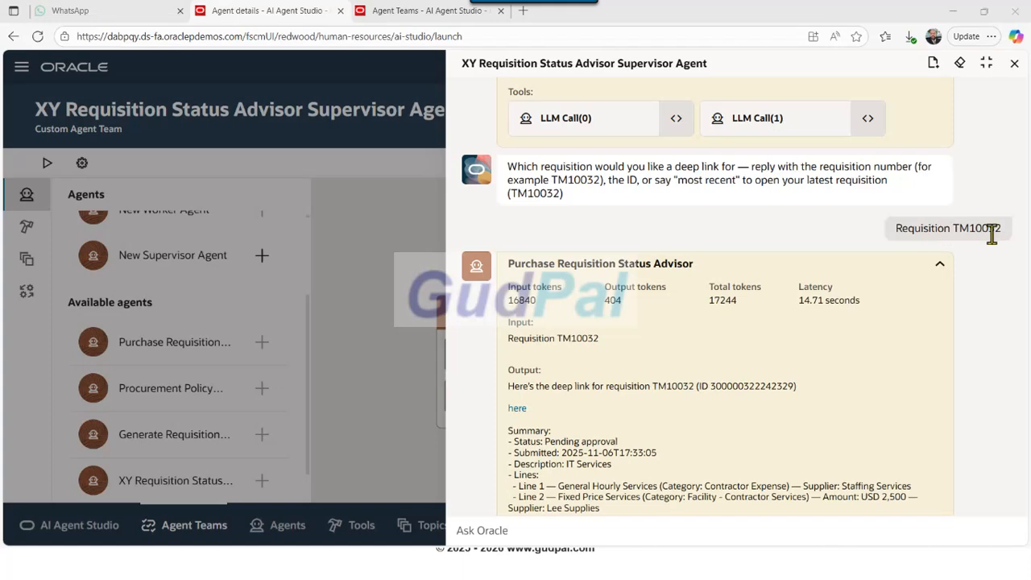
# Review the agent's requisition summary and the tools it called, and open the "here" deep link in its answer
pyautogui.scroll(-3, 719, 294)
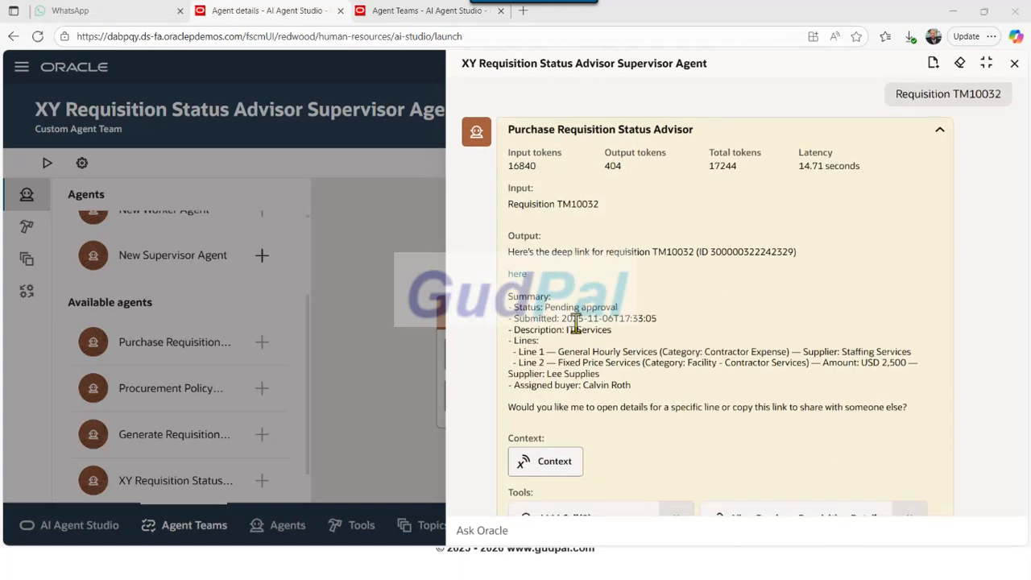
pyautogui.scroll(-3, 582, 327)
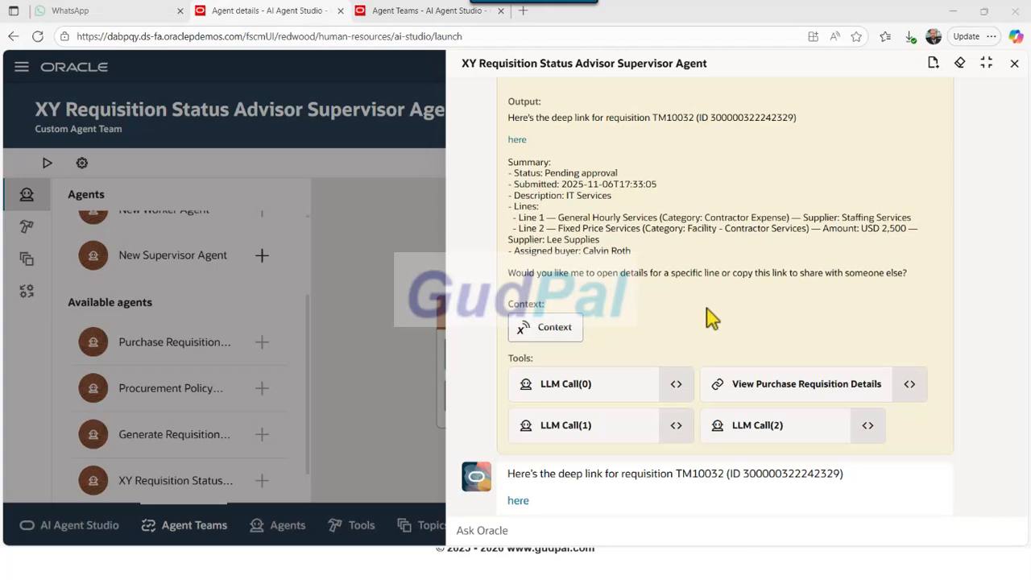
pyautogui.scroll(-2, 709, 314)
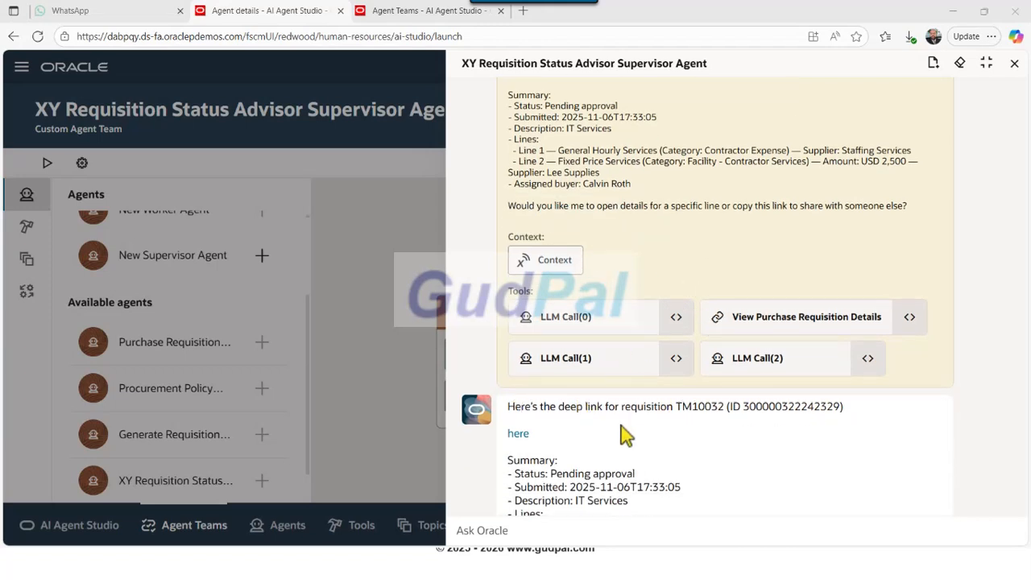
pyautogui.scroll(-2, 626, 428)
pyautogui.click(518, 367)
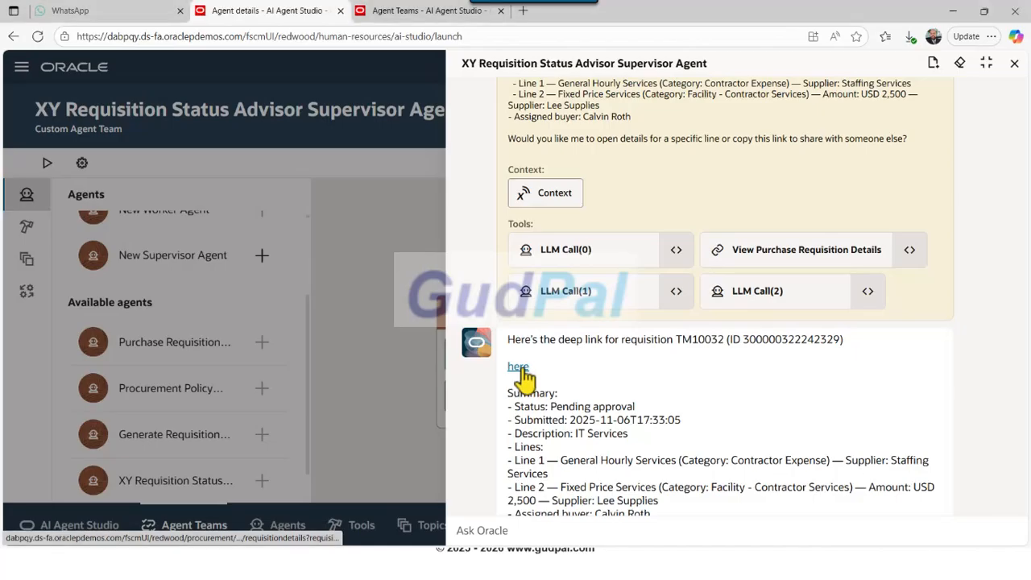